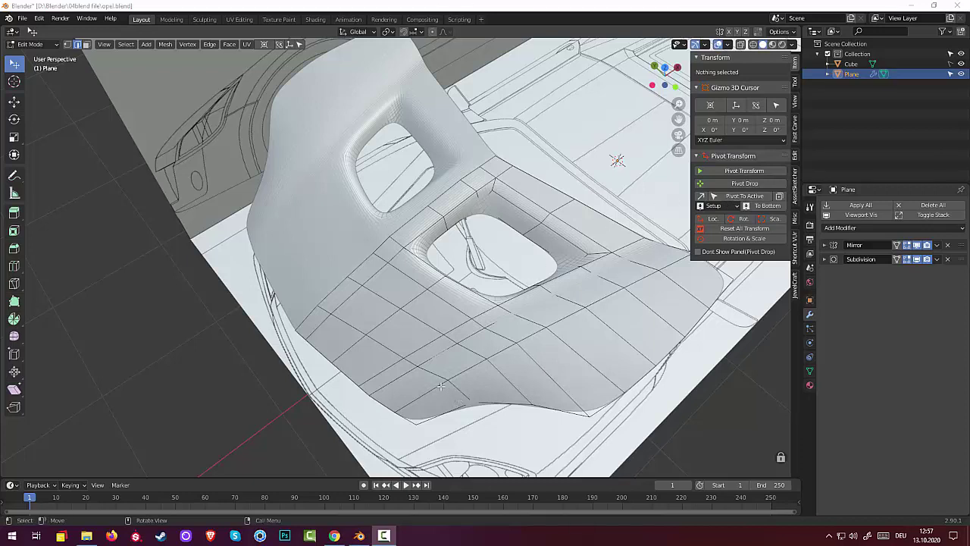
Edge-slide the loop across the lower hood panel to a new height, then deselect everything
click(401, 374)
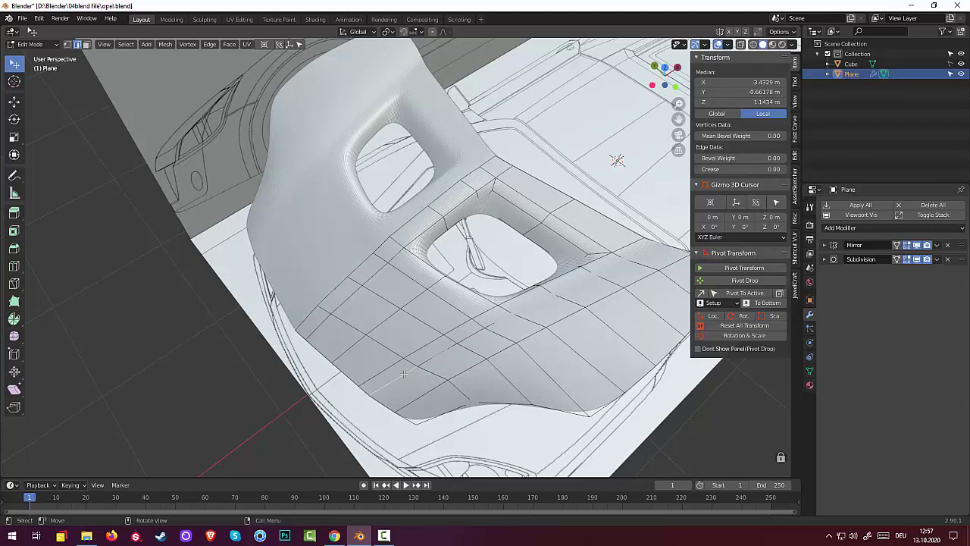
alt+click(404, 374)
click(367, 394)
alt+click(364, 392)
key(g)
key(g)
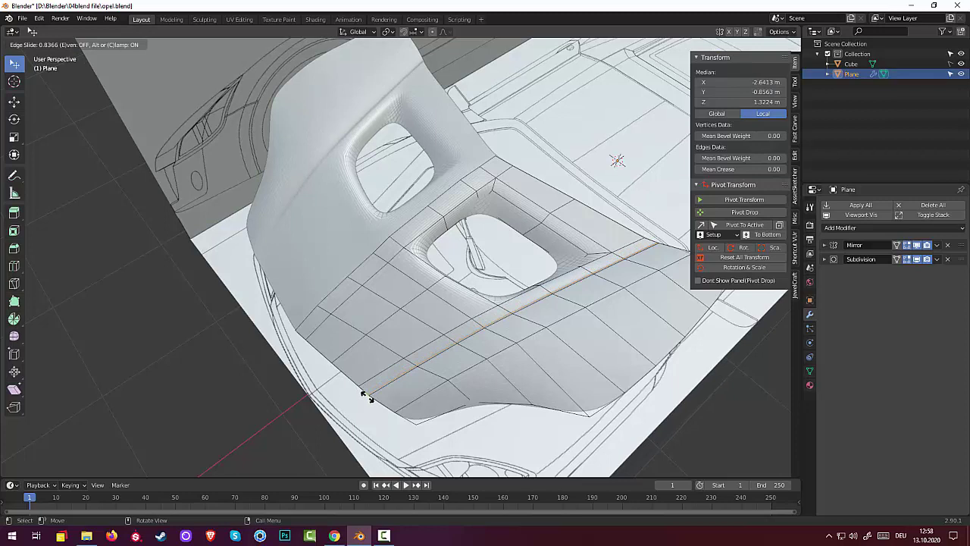
click(363, 394)
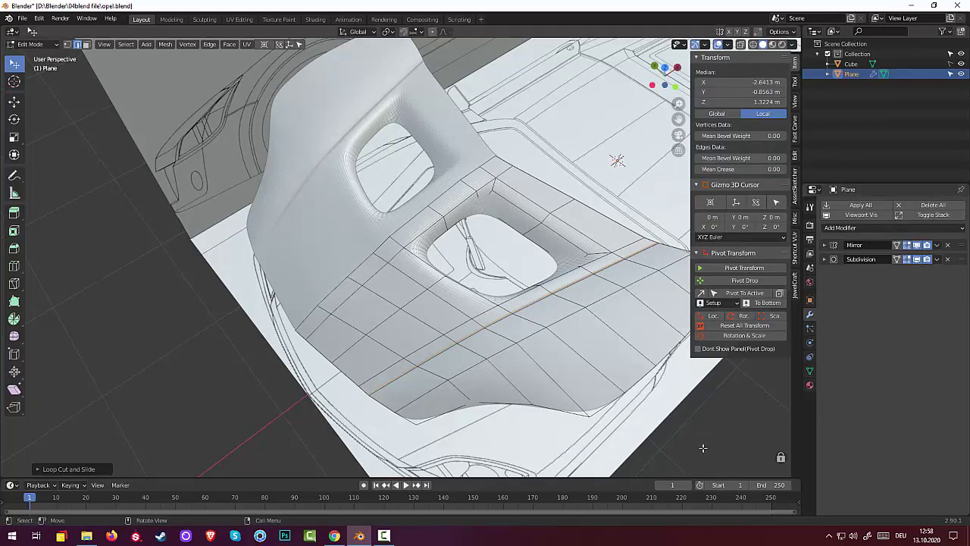
key(alt+a)
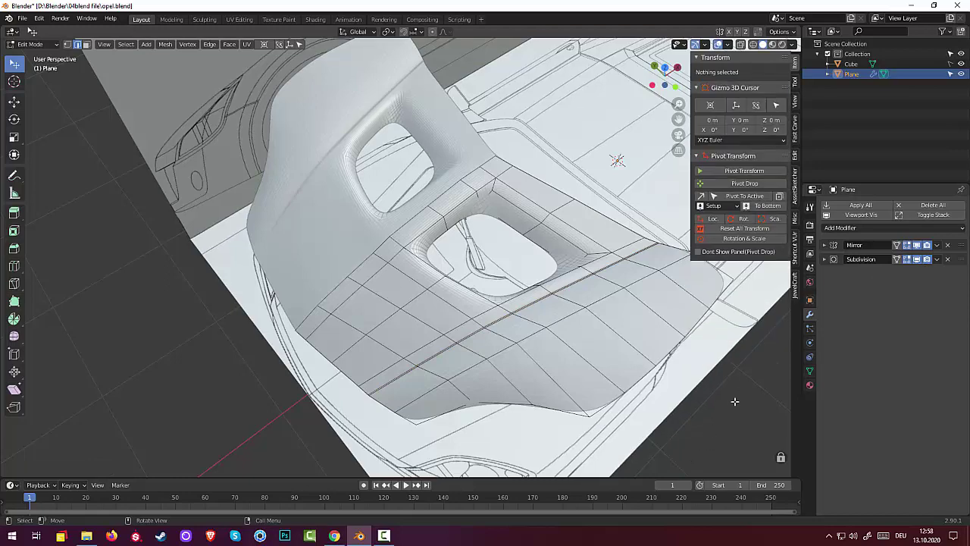
Turn off the Subdivision modifier's viewport display and return to Edit Mode
click(31, 44)
click(35, 59)
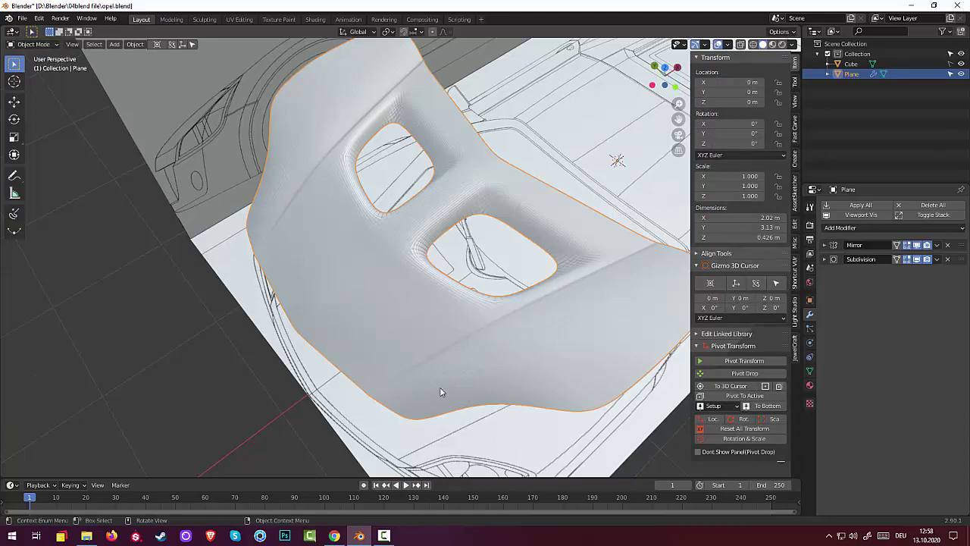
mouse_move(505, 362)
middle_down()
mouse_move(555, 300)
mouse_move(480, 392)
middle_up()
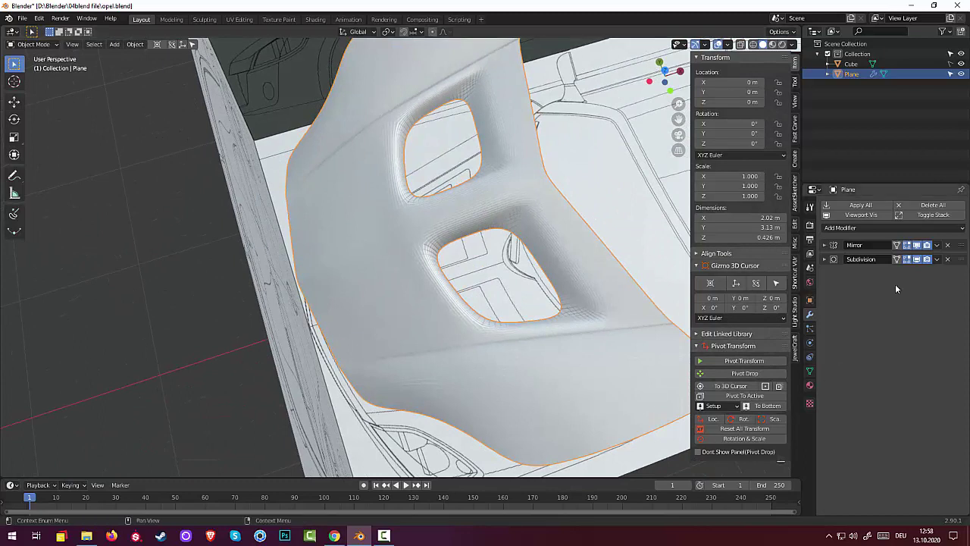
click(937, 260)
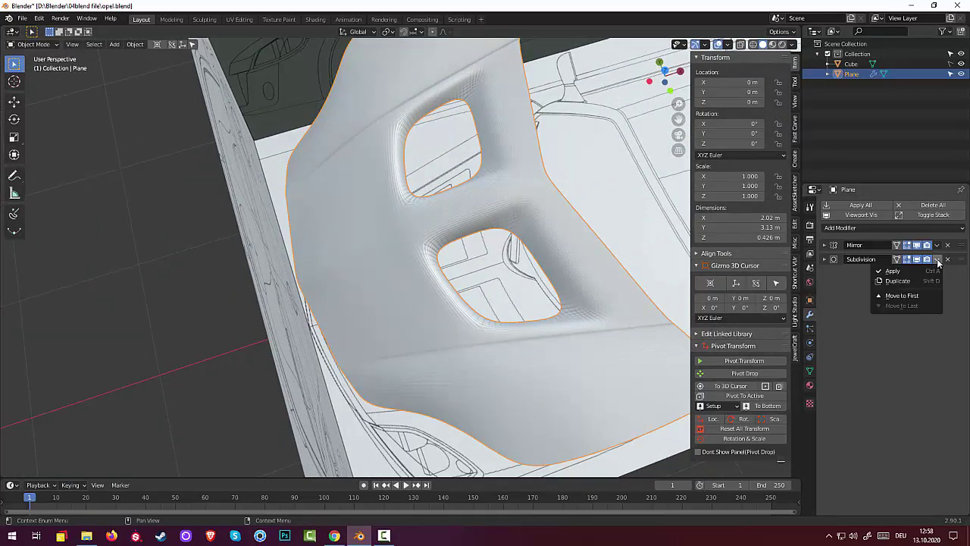
click(917, 259)
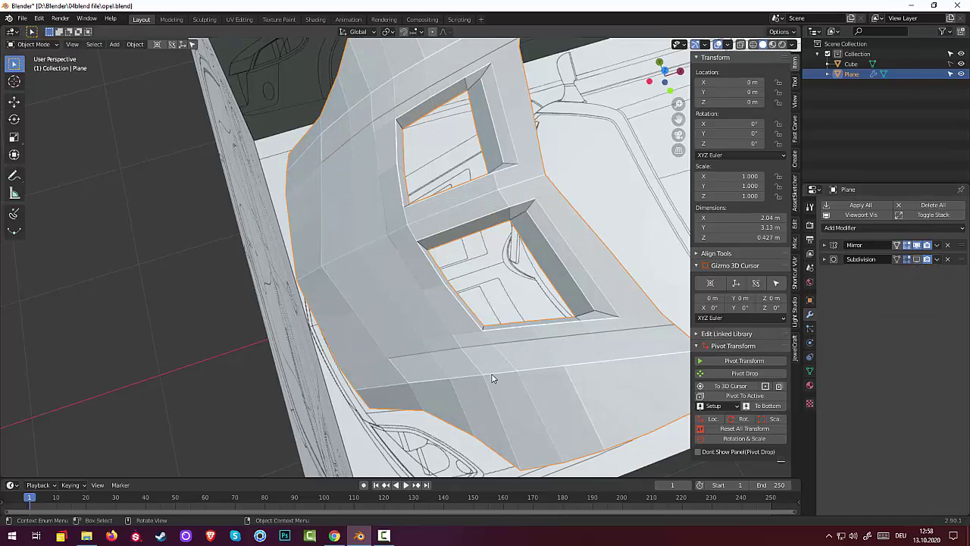
click(24, 44)
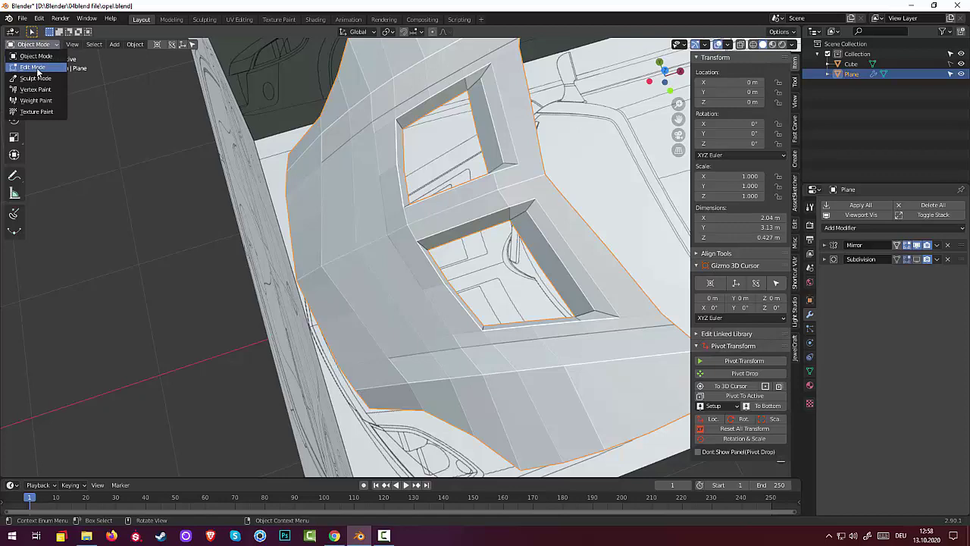
click(37, 72)
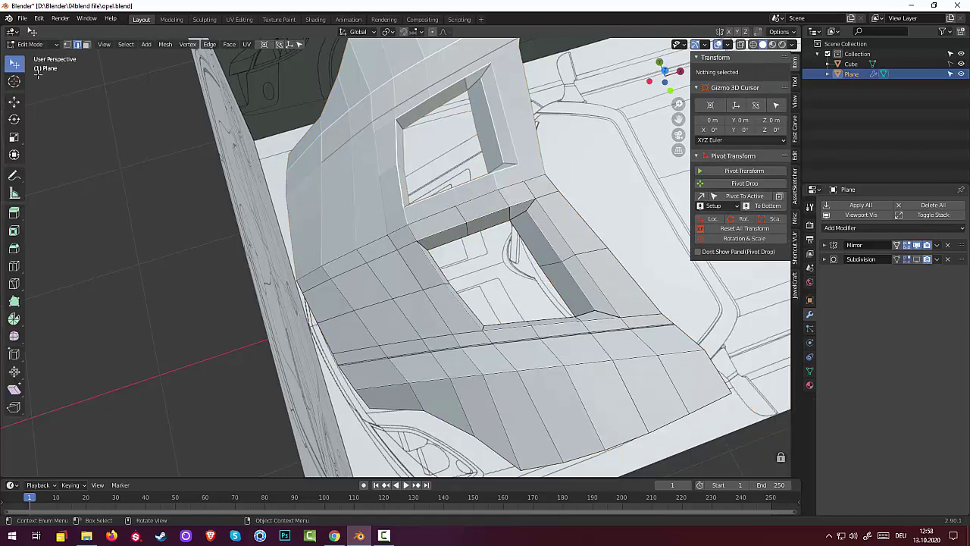
Raise the hood-front edge loop from Z 1.3748 m to 1.4292 m using proportional editing
click(400, 385)
alt+click(396, 384)
middle_drag(395, 385, 536, 361)
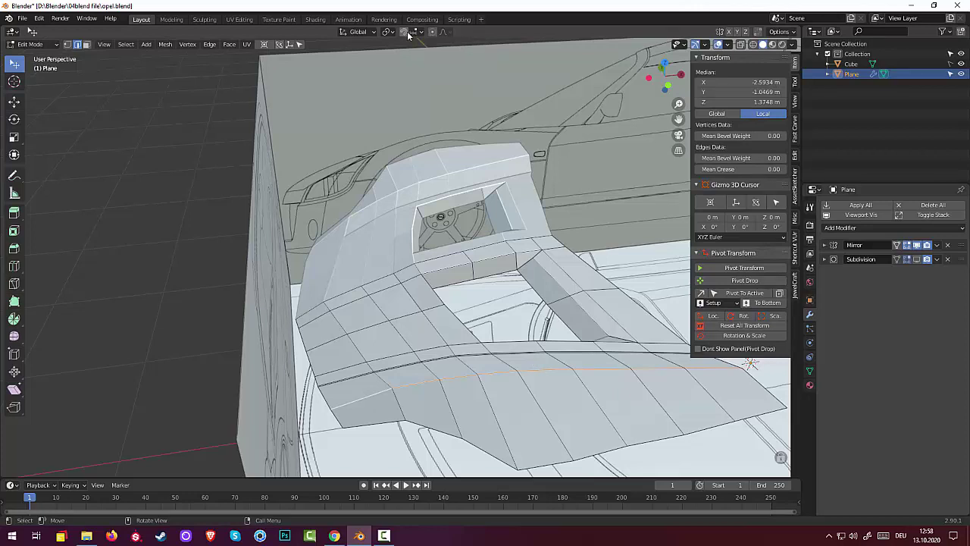
click(435, 32)
key(g)
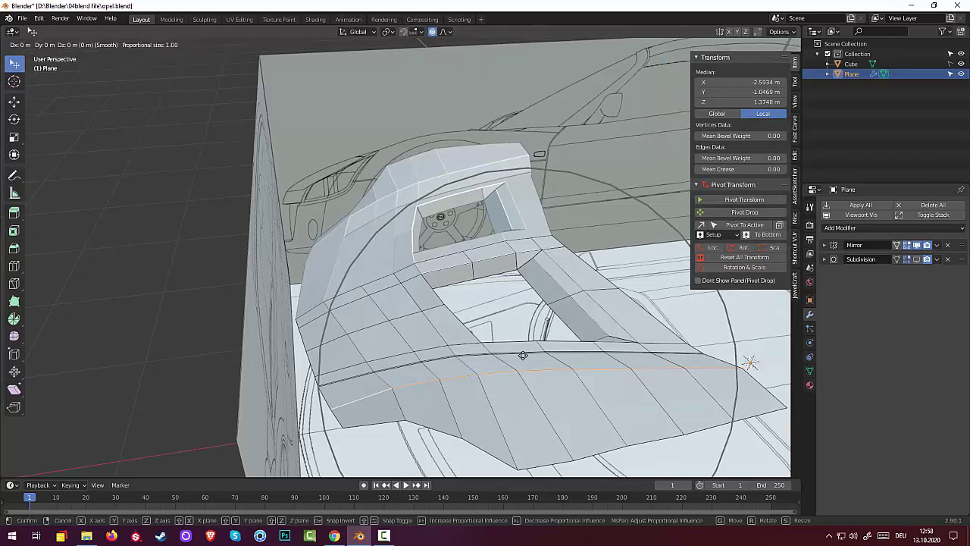
scroll(523, 354, down, 4)
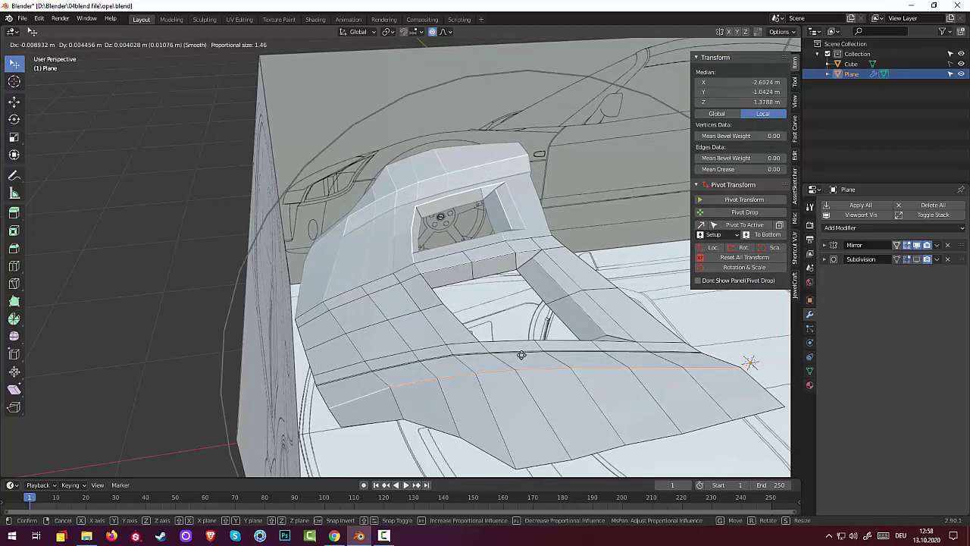
scroll(521, 354, up, 5)
scroll(518, 353, up, 7)
scroll(520, 349, up, 1)
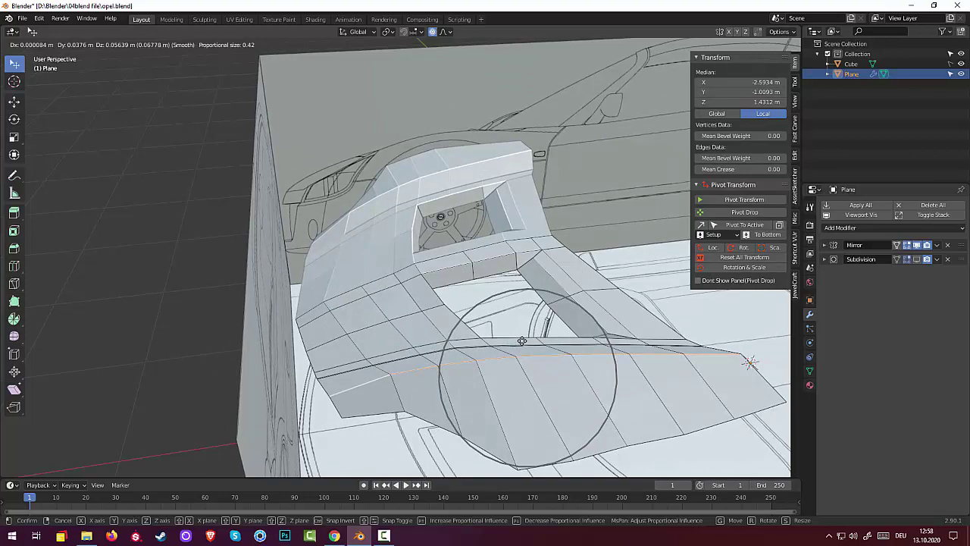
click(521, 342)
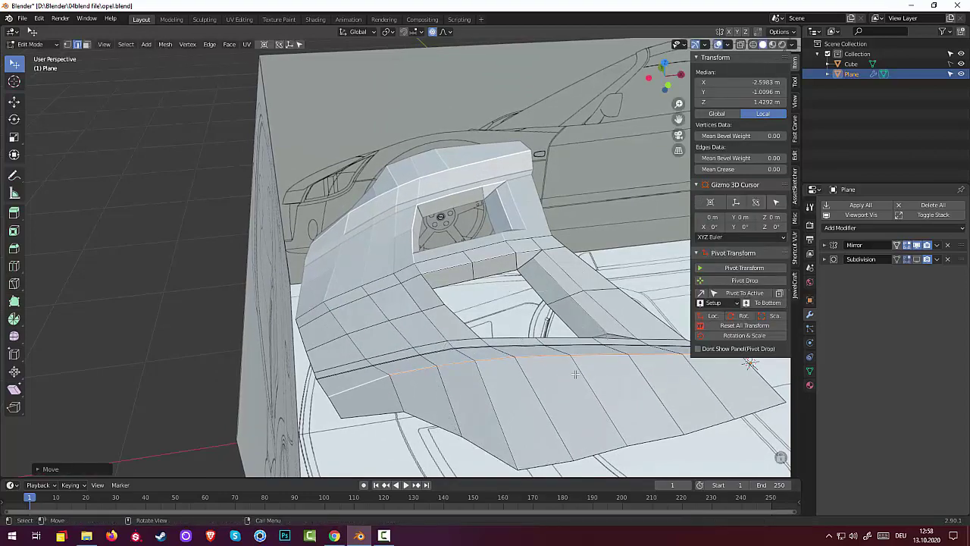
middle_drag(521, 342, 681, 334)
Check the front and side views, then undo the raise, returning the loop to Z 1.3748 m
key(KP_1)
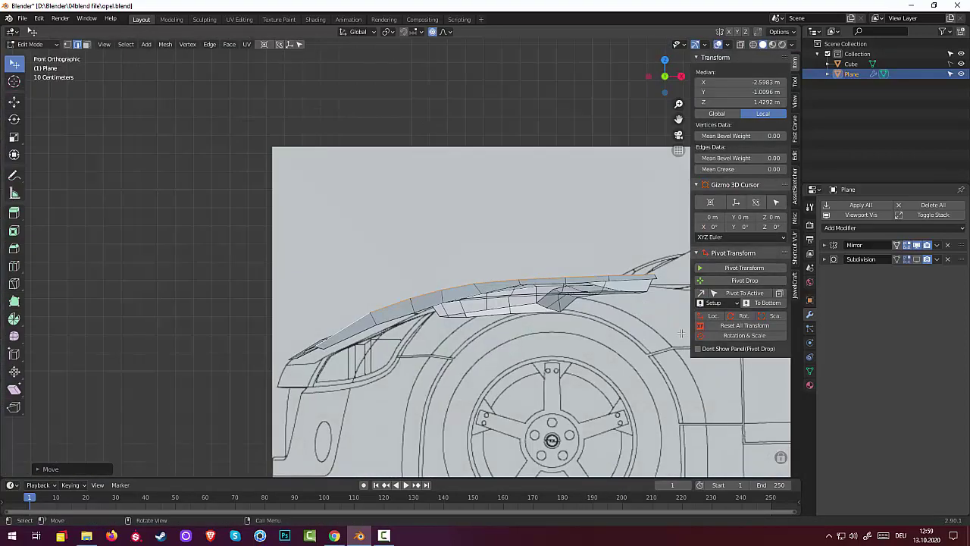
key(KP_3)
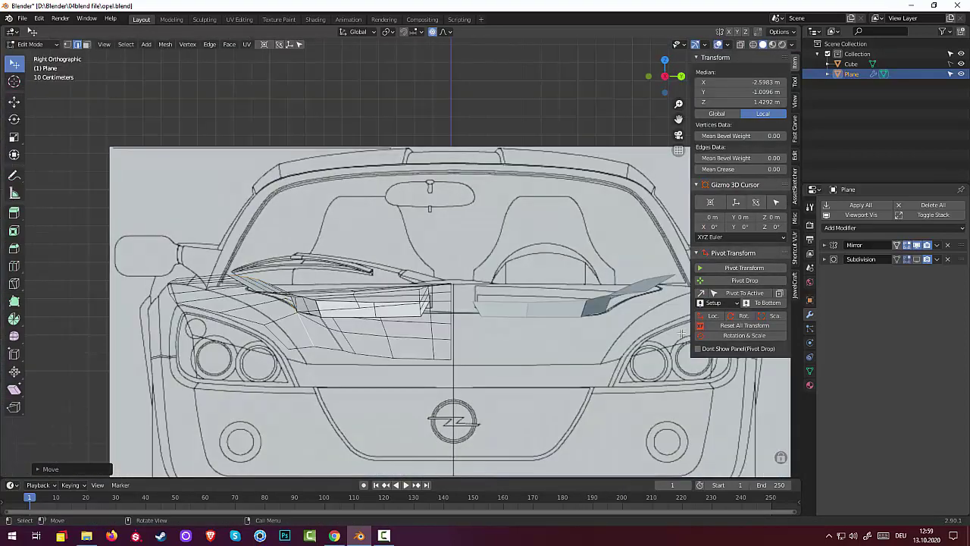
scroll(616, 355, down, 1)
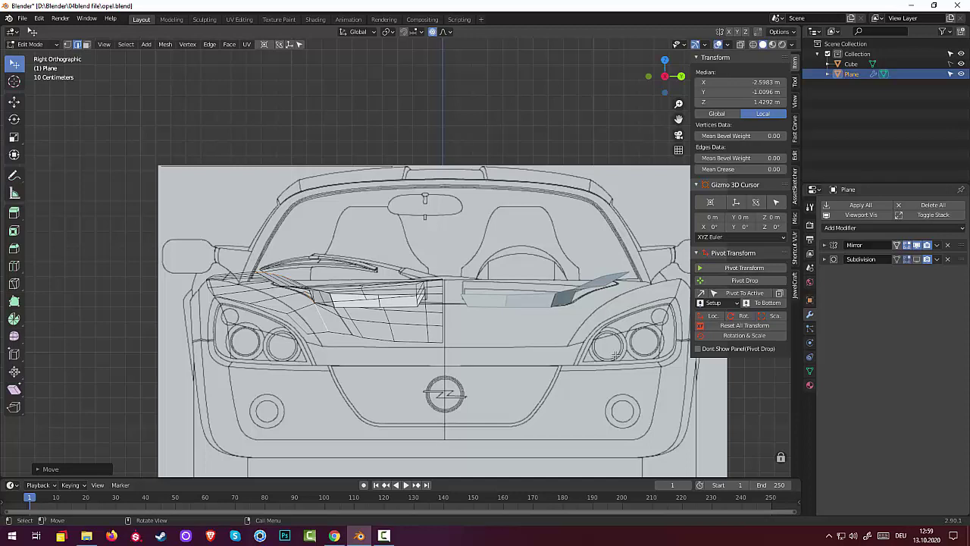
key(ctrl)
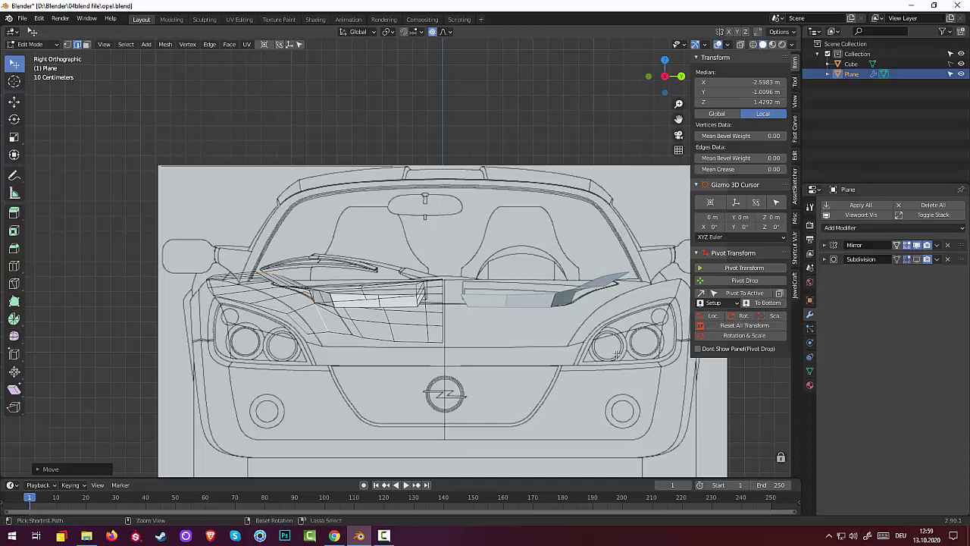
key(ctrl+z)
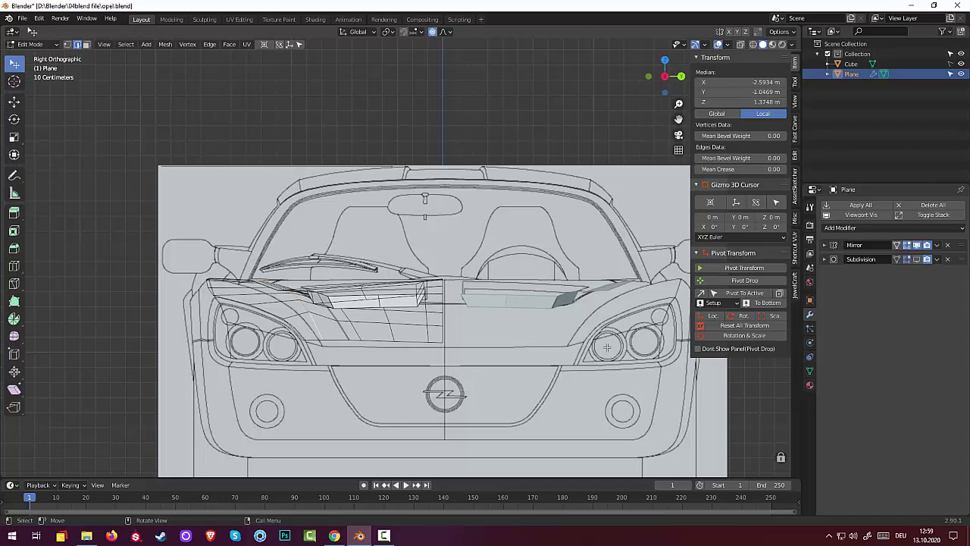
mouse_move(606, 347)
middle_down()
mouse_move(501, 414)
mouse_move(590, 391)
middle_up()
scroll(576, 364, up, 10)
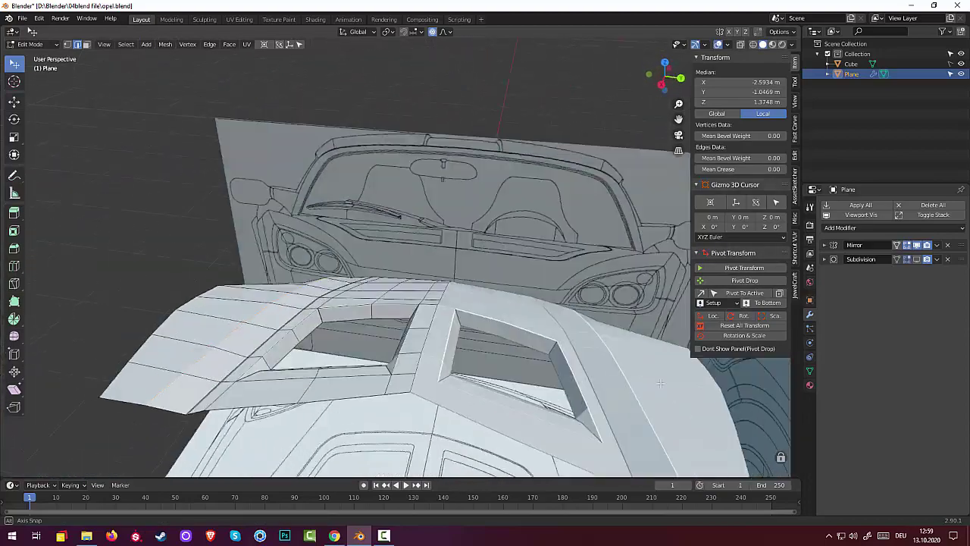
Add a loop cut beside the lower vent and slide it up near the opening's upper rim
click(564, 367)
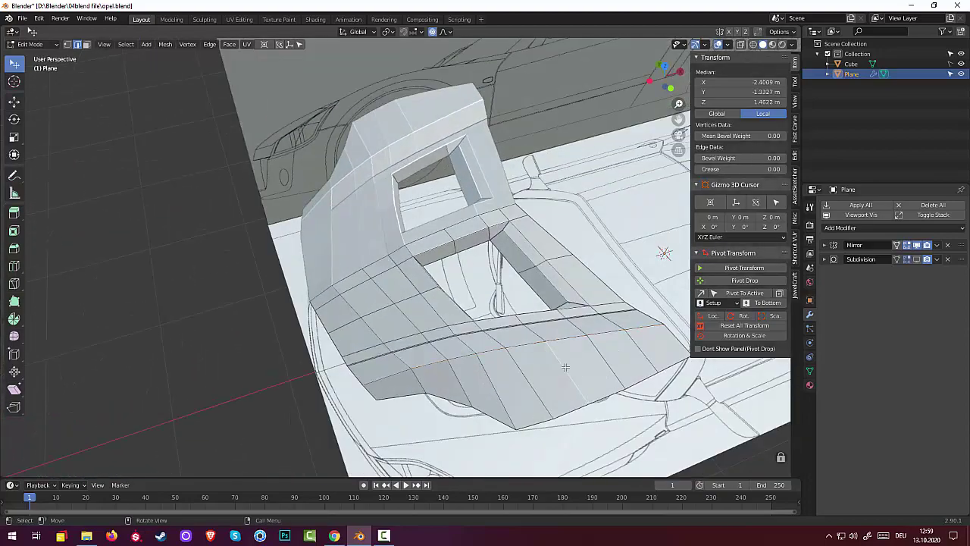
click(455, 247)
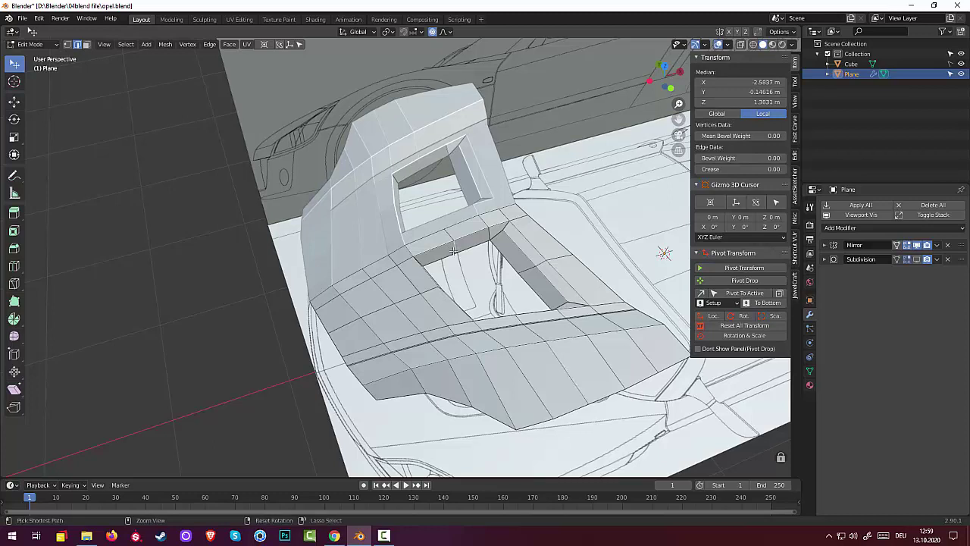
key(ctrl+r)
click(454, 251)
right_click(454, 251)
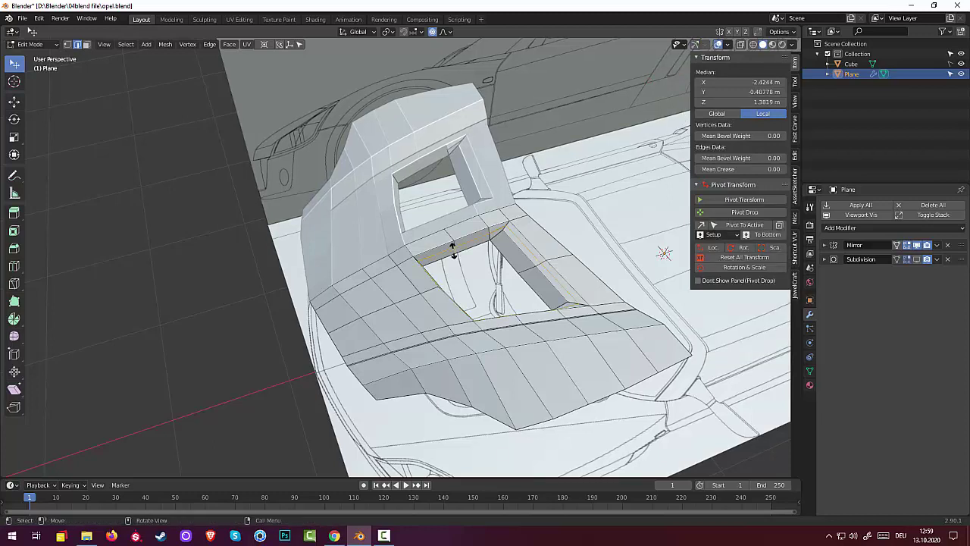
key(g)
key(g)
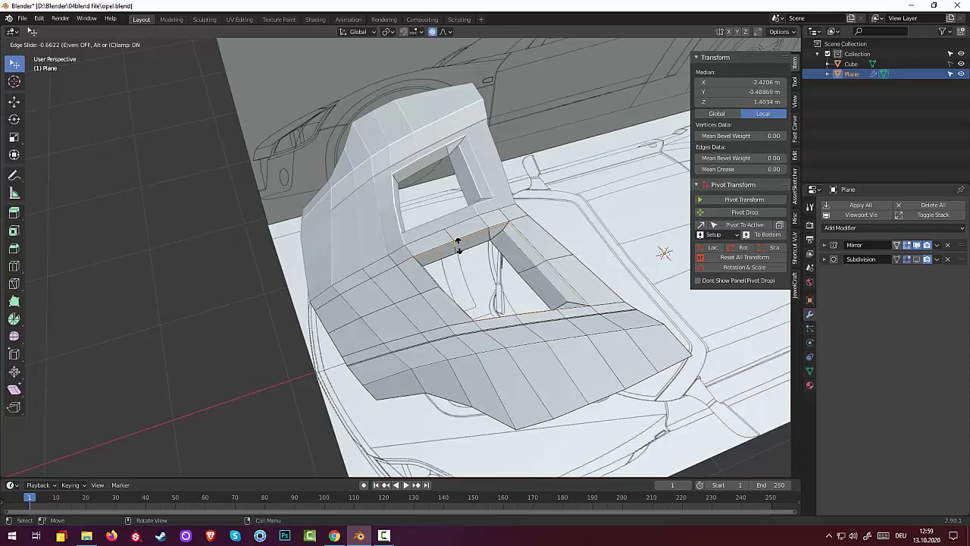
click(458, 244)
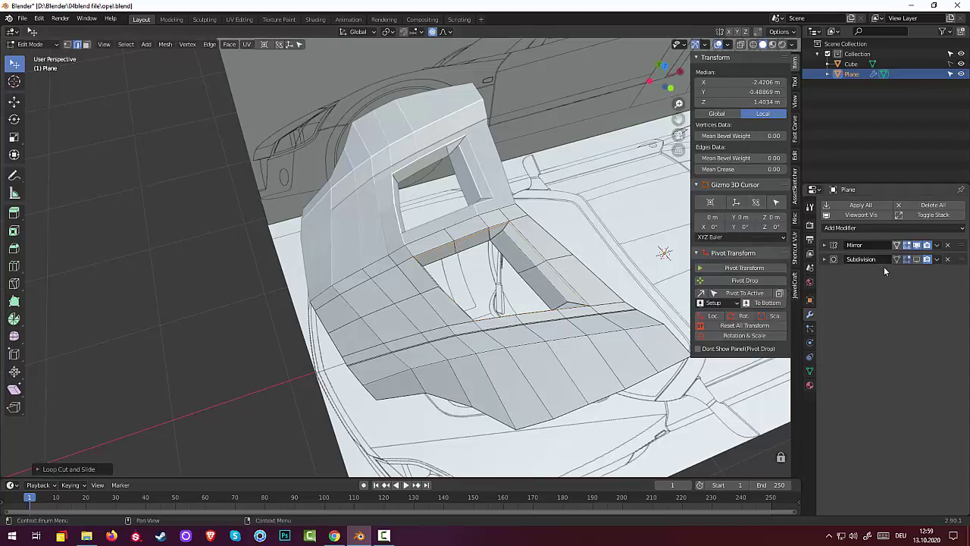
Re-enable subdivision display in the viewport and reorient the view toward the top blueprint
click(917, 259)
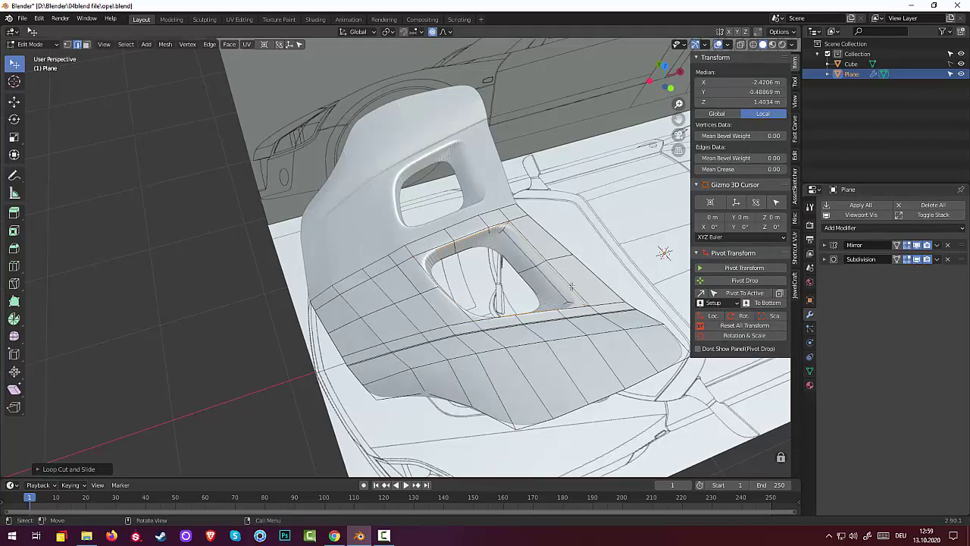
mouse_move(567, 279)
middle_down()
mouse_move(500, 257)
mouse_move(519, 269)
middle_up()
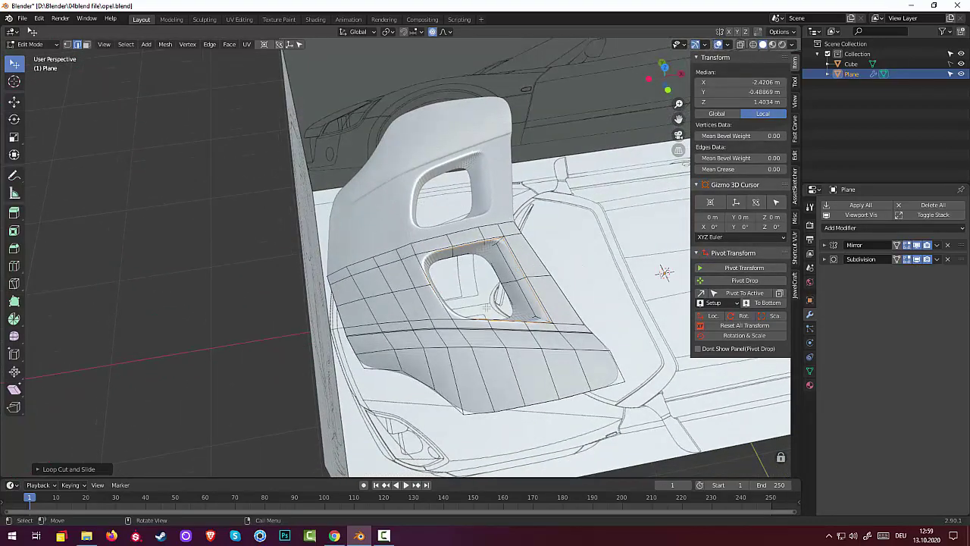
click(383, 537)
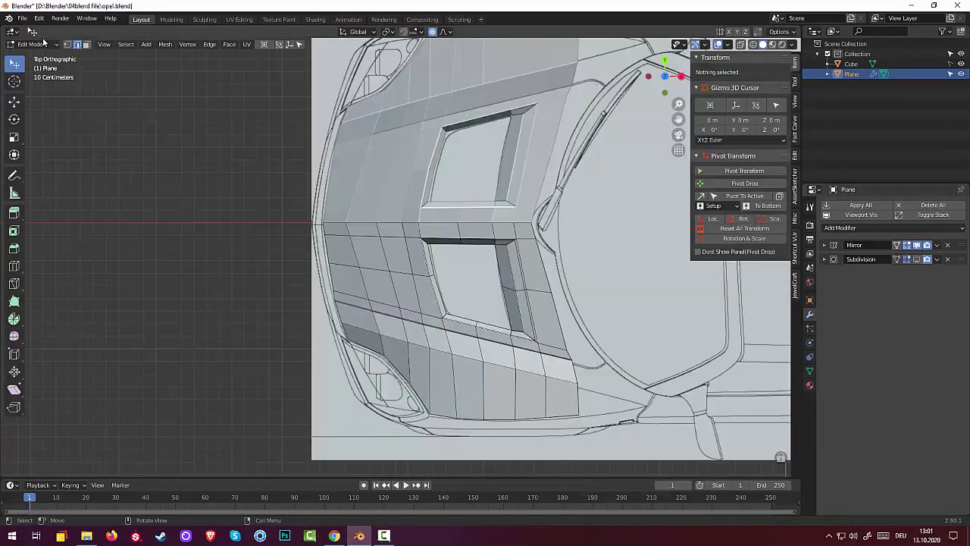
Extrude the outer edge beside the lower vent out toward the blueprint outline
click(541, 270)
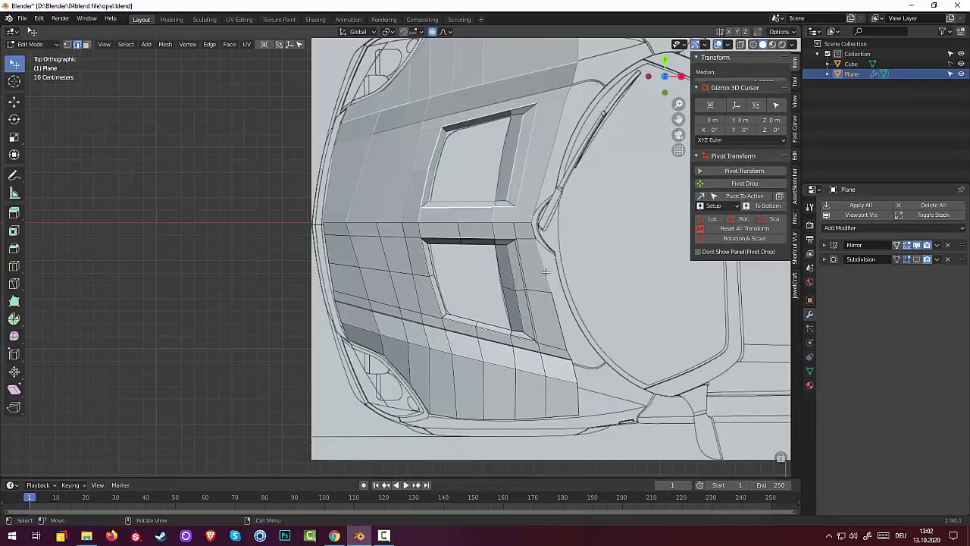
shift+click(554, 318)
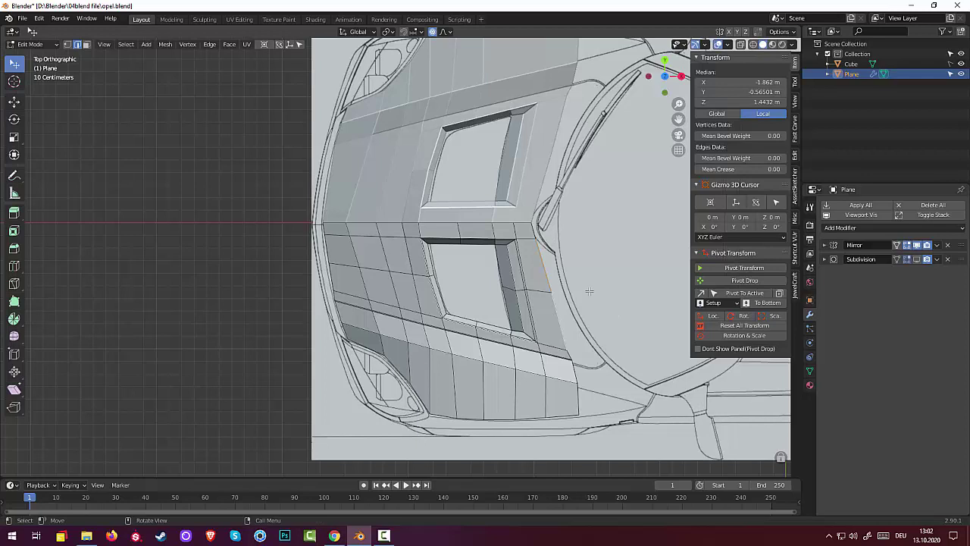
key(g)
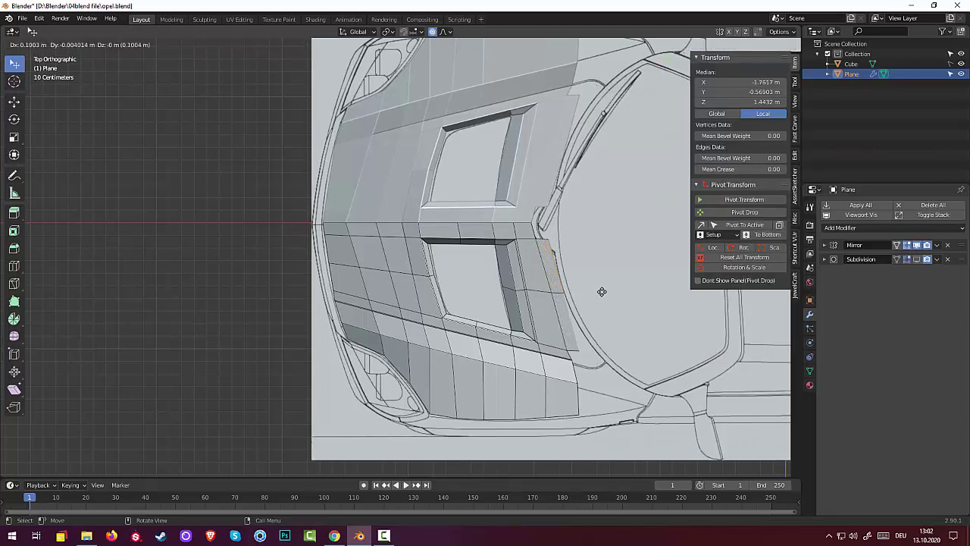
click(602, 291)
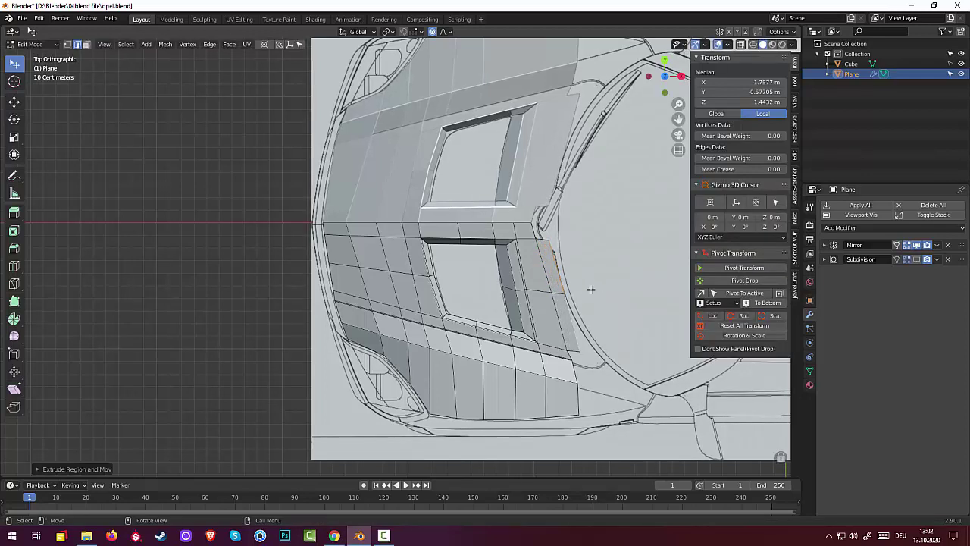
Move the new strip's vertices onto the outline, one ending at X −1.5702 m, Y −0.94515 m
click(67, 44)
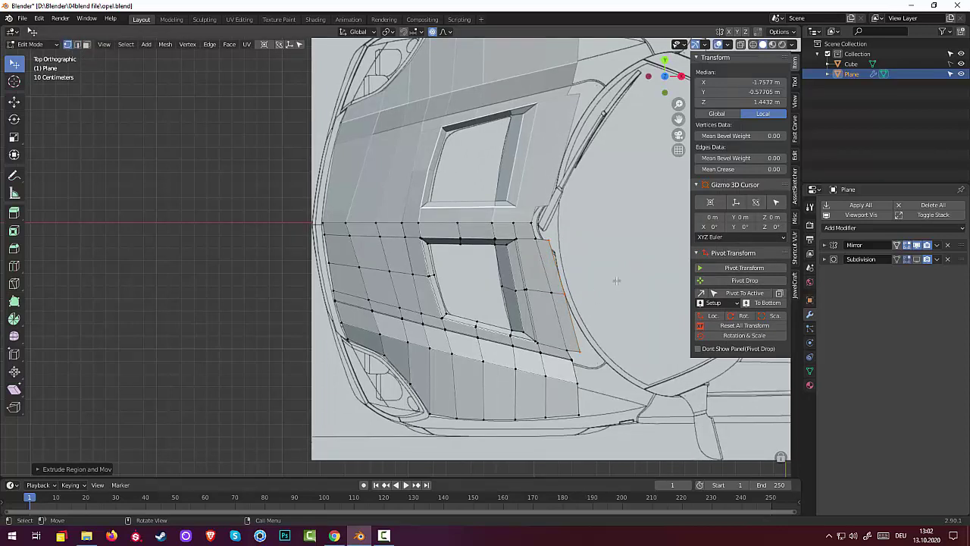
click(545, 239)
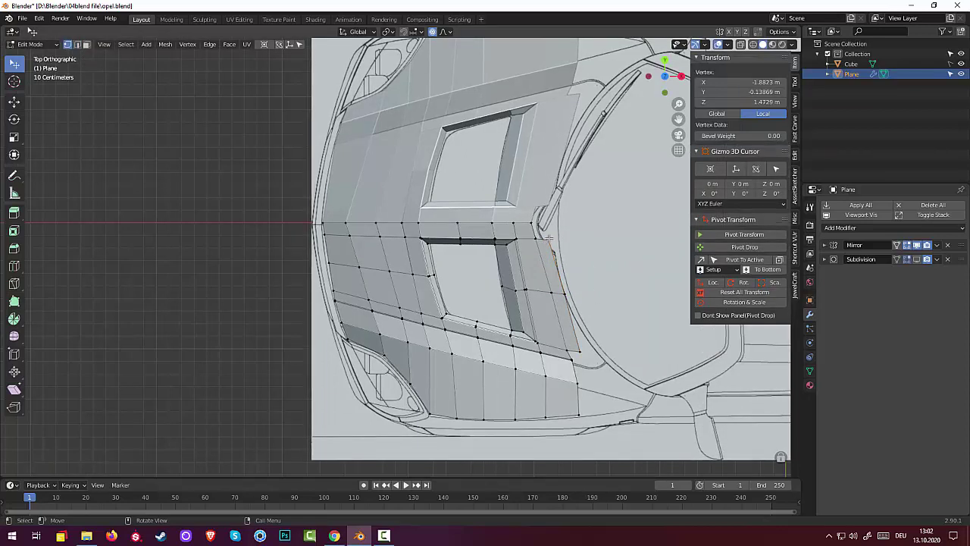
key(g)
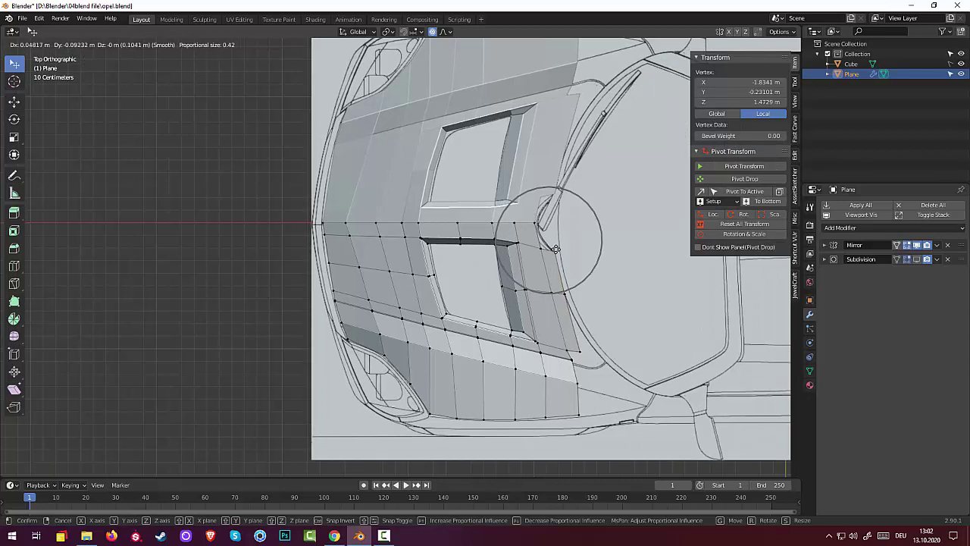
click(553, 247)
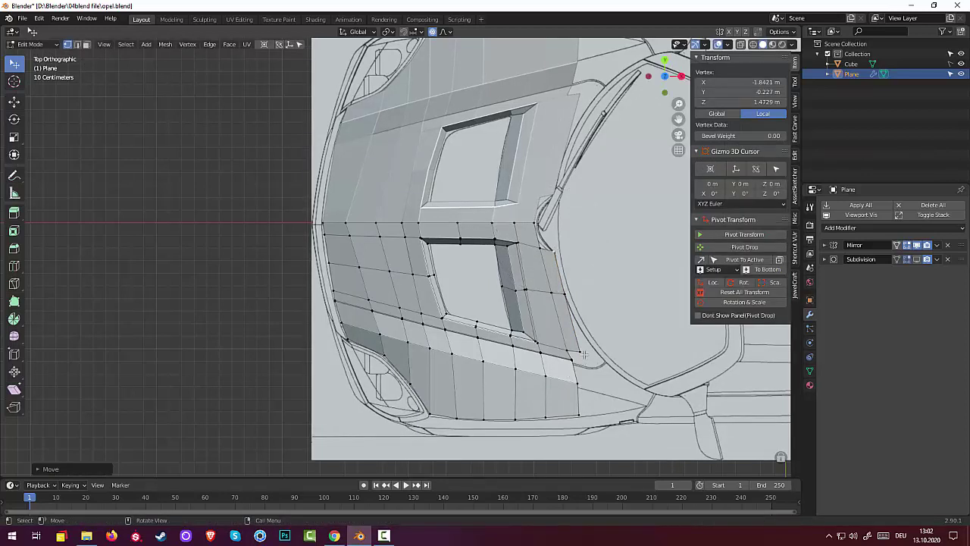
key(g)
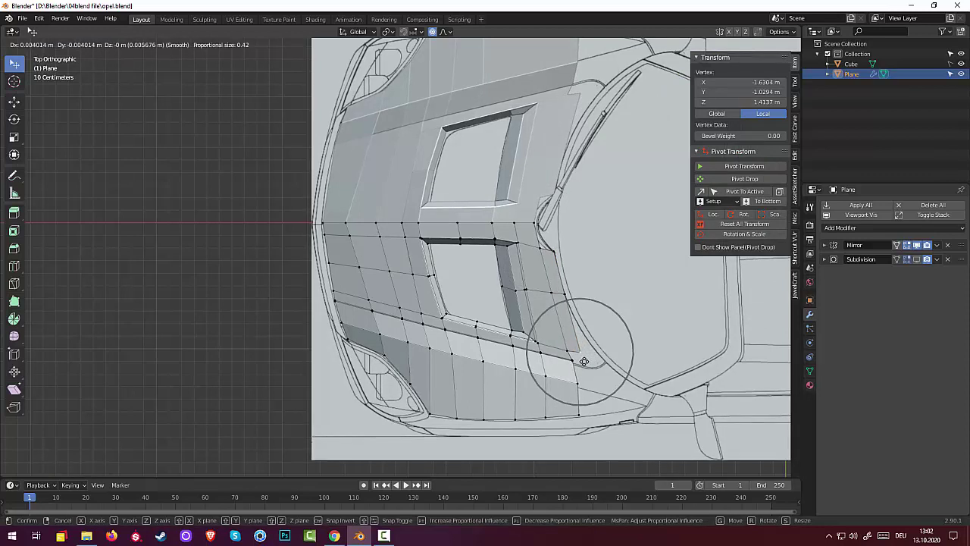
click(583, 361)
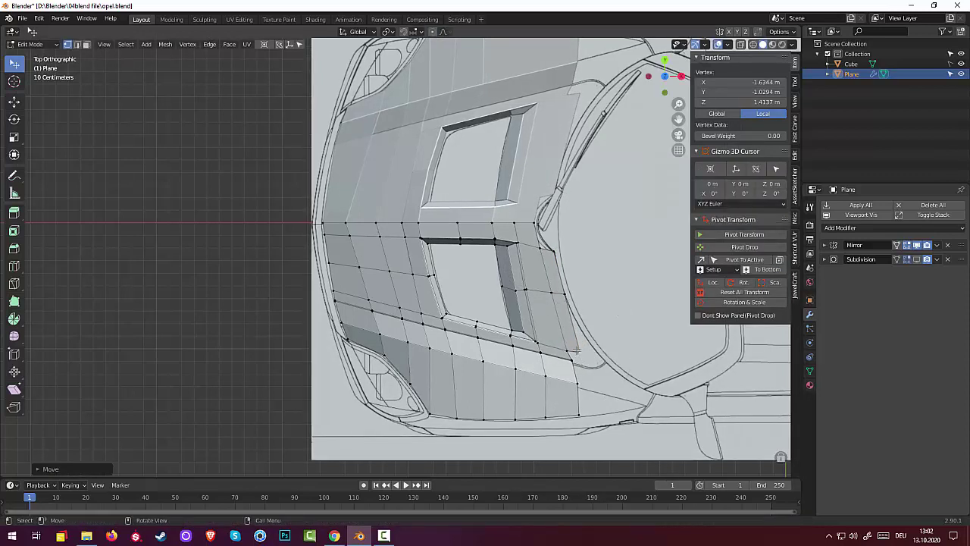
key(g)
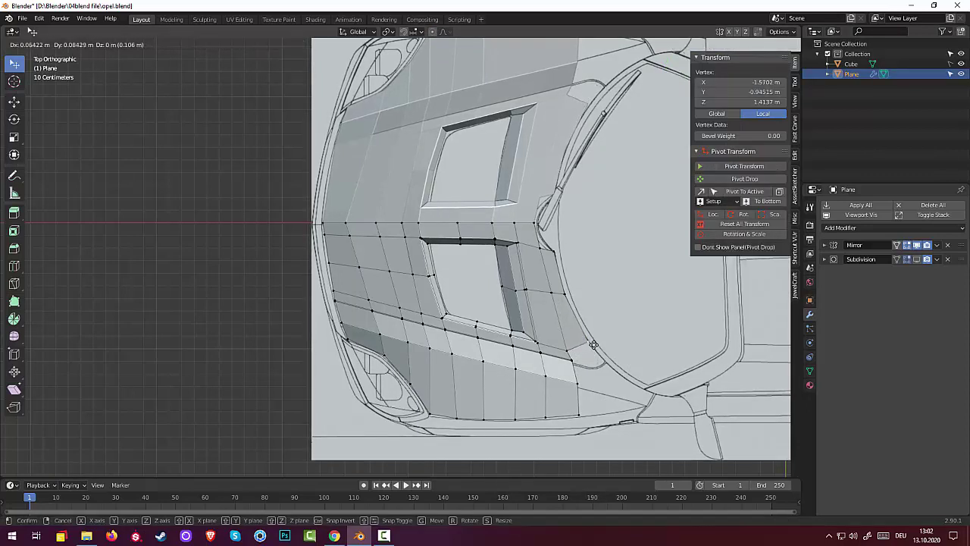
click(593, 345)
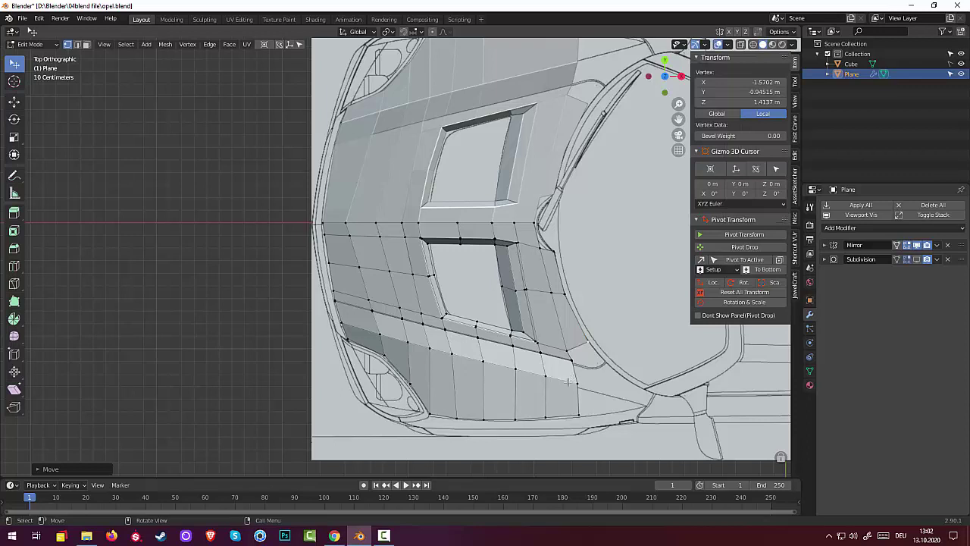
Extrude a new edge out to the blueprint curve
click(384, 538)
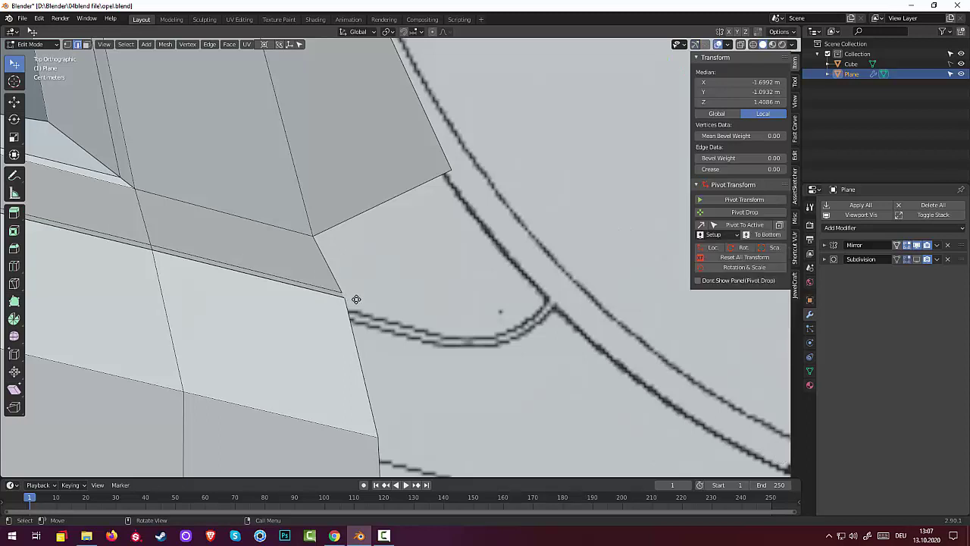
key(e)
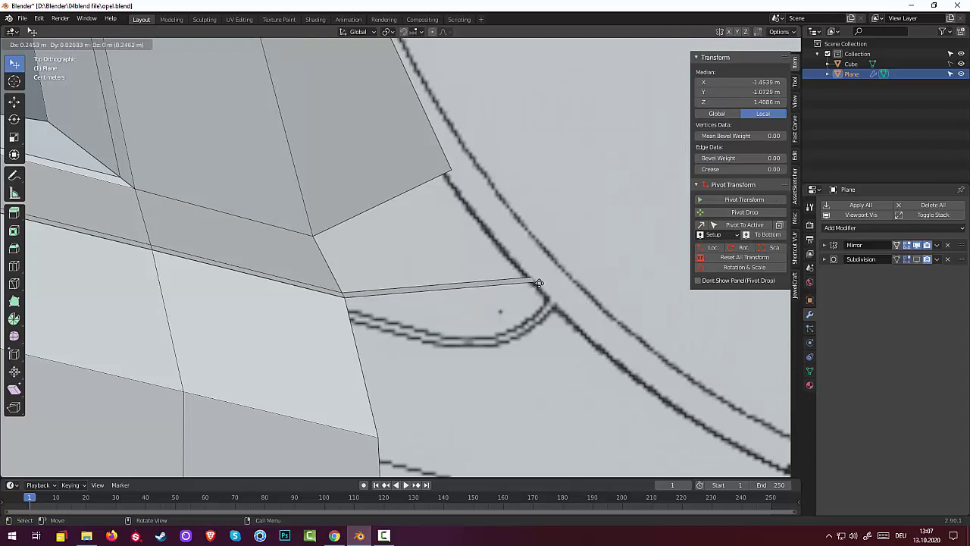
click(537, 282)
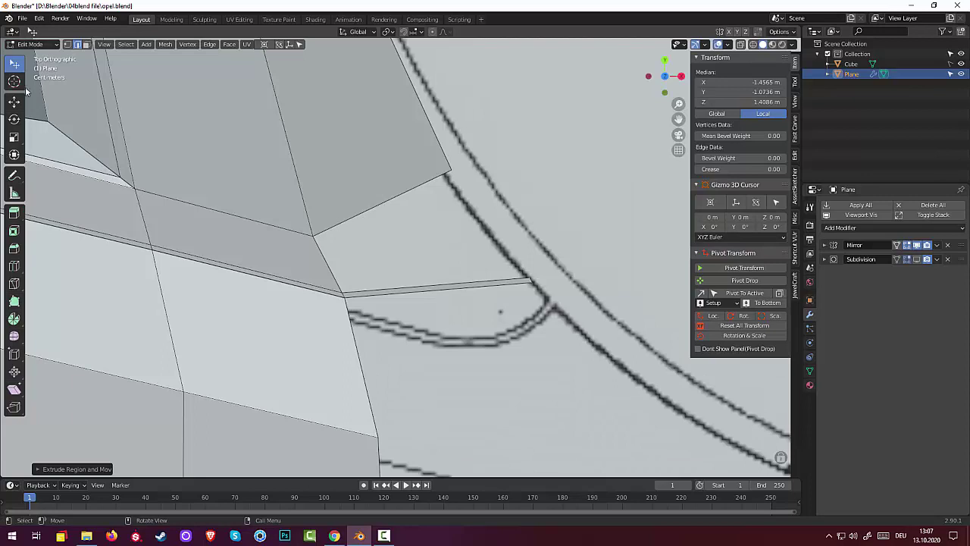
Fill a face between the new lower edge and the upper face's outer vertices
click(67, 44)
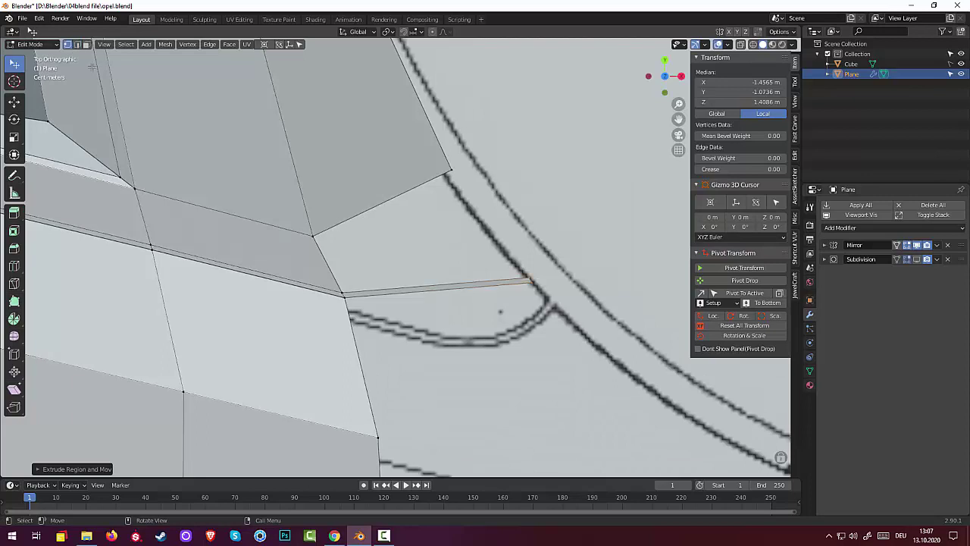
click(450, 169)
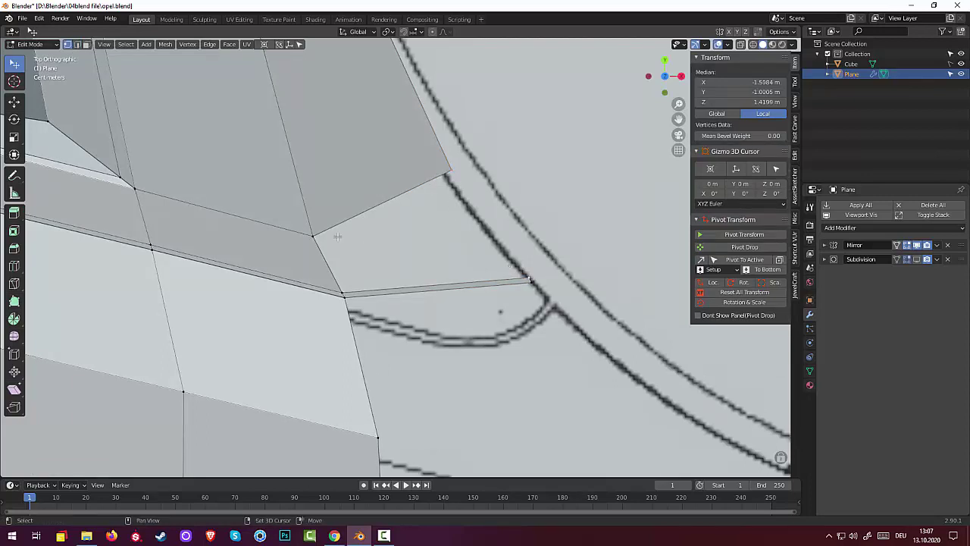
shift+click(310, 234)
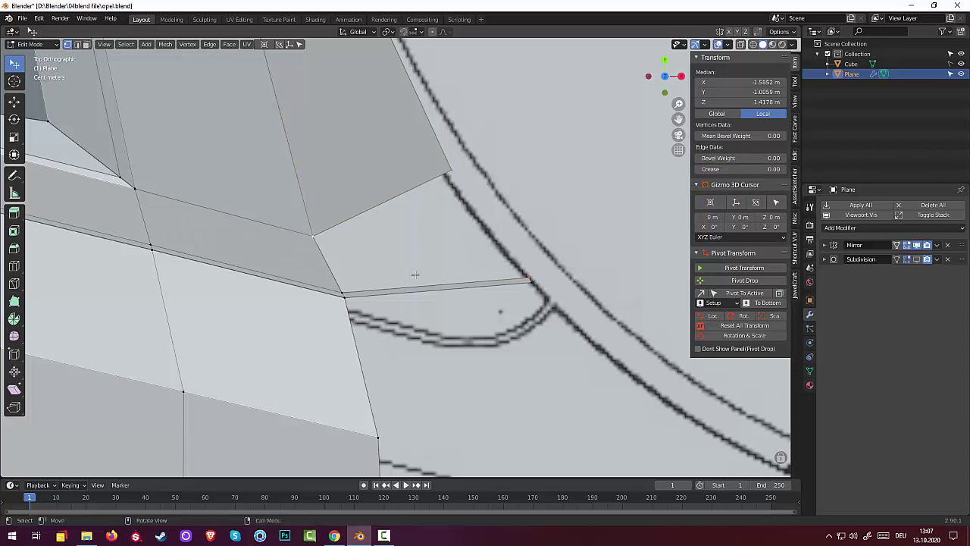
key(f)
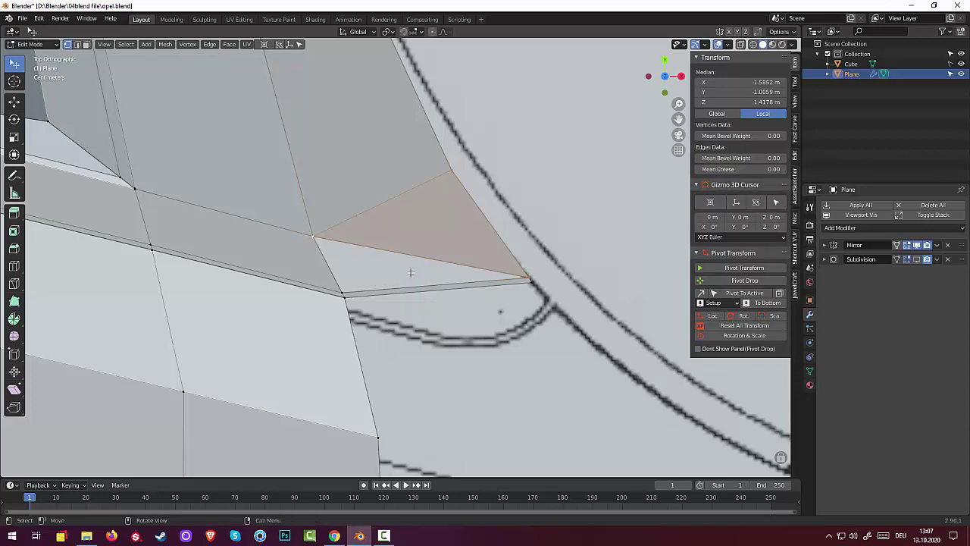
key(ctrl+z)
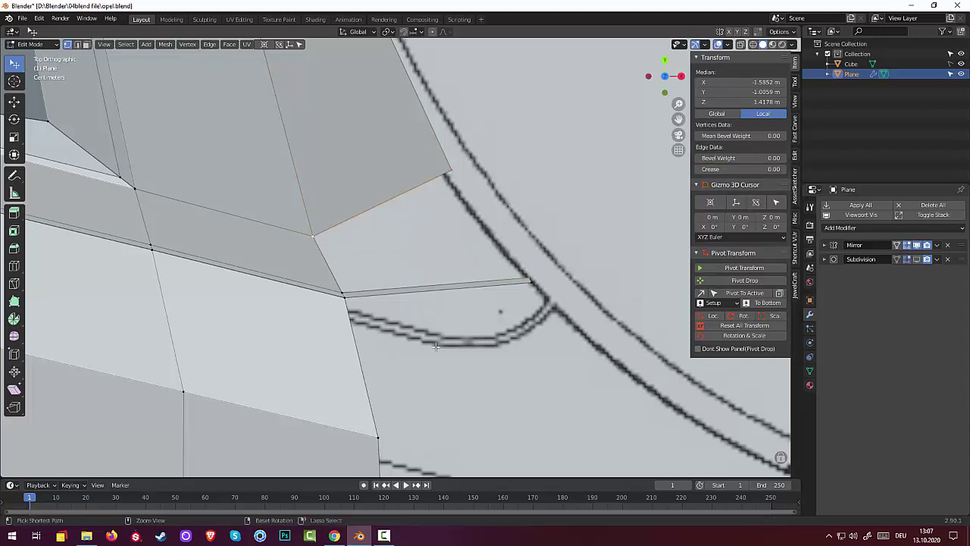
shift+click(459, 316)
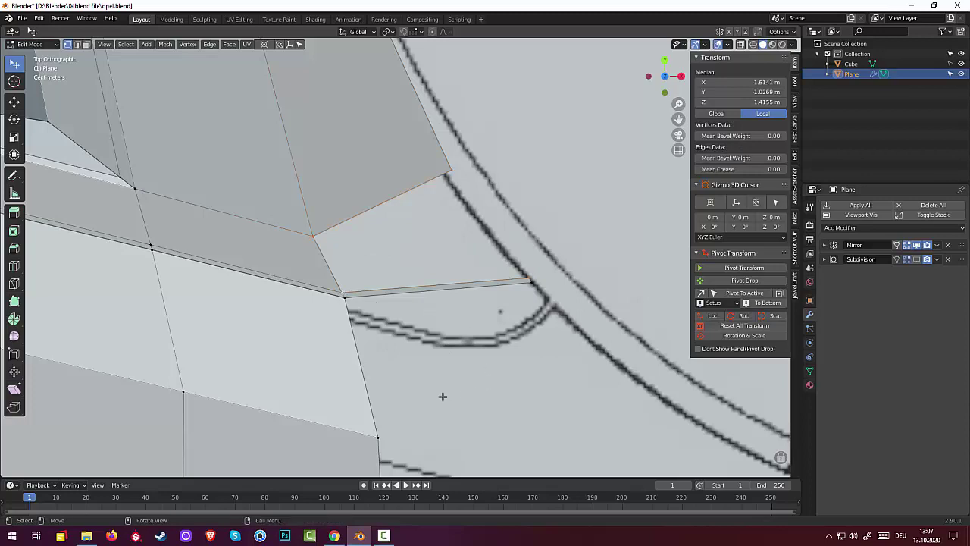
key(f)
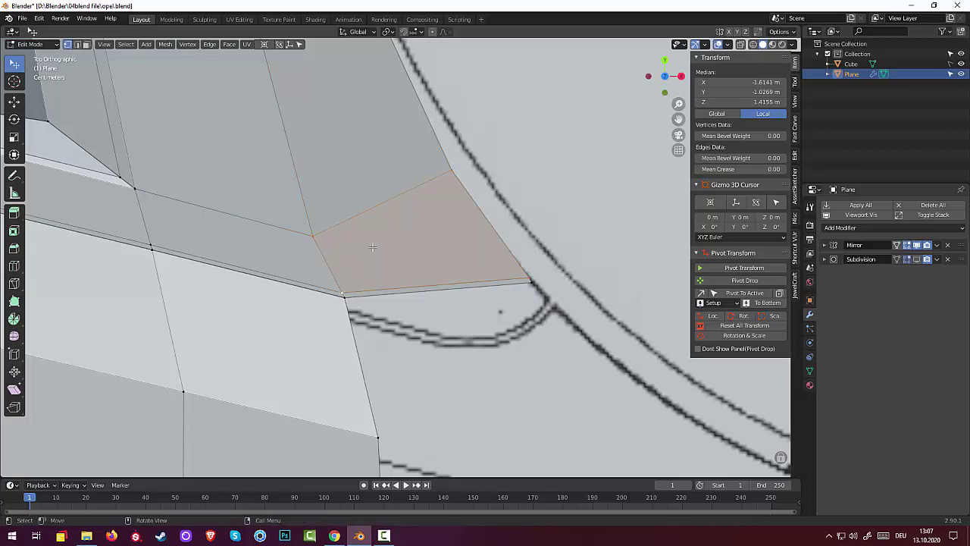
key(alt+a)
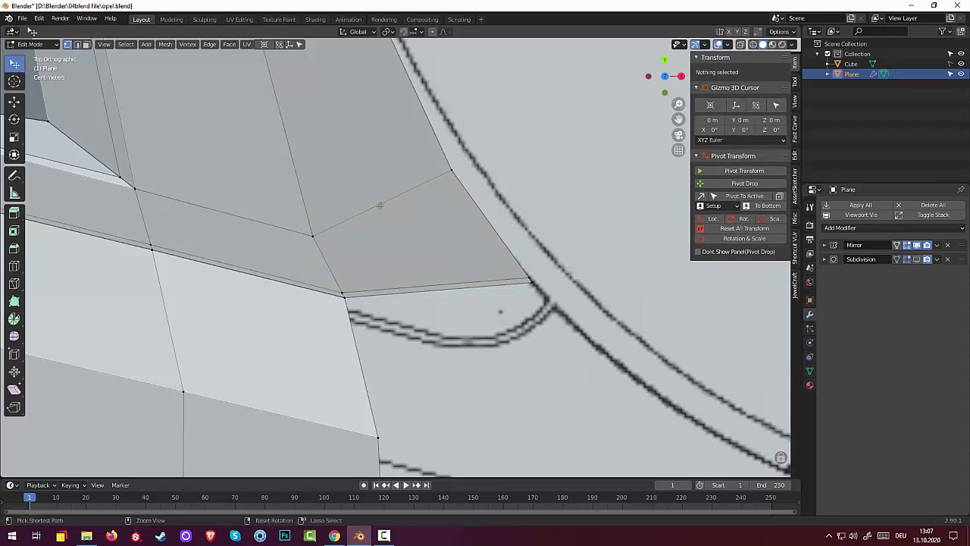
Loop-cut the new face and move its lower vertices onto the blueprint line by the wheel arch
key(ctrl+r)
click(380, 205)
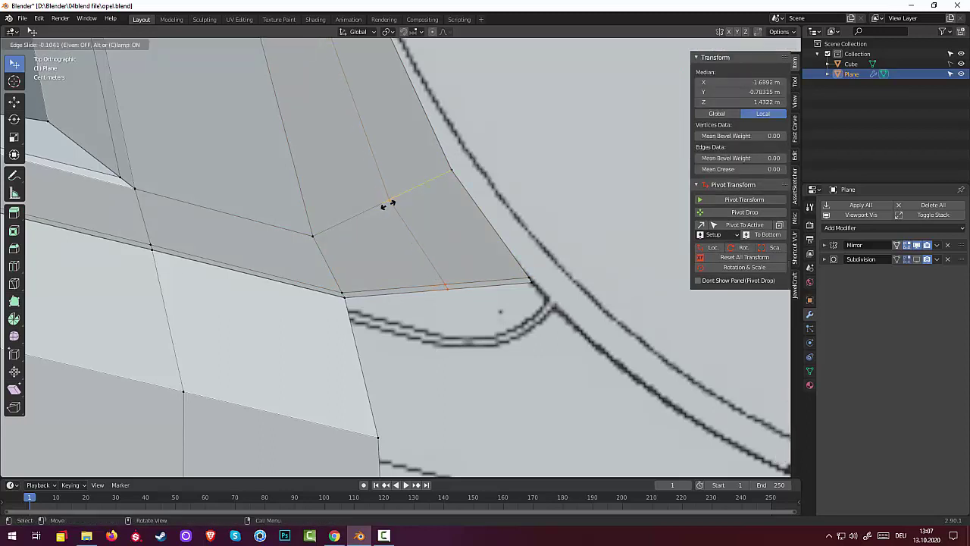
click(387, 205)
click(439, 280)
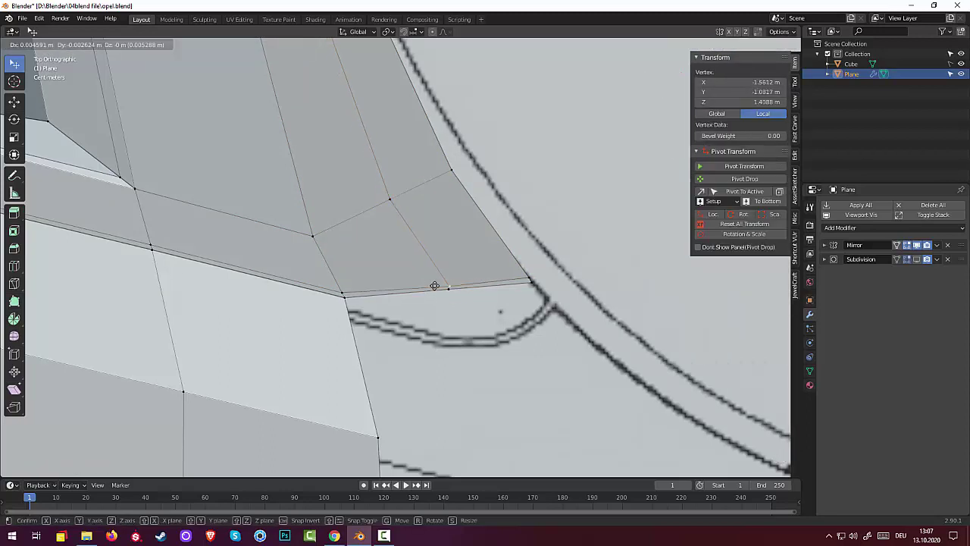
drag(440, 280, 435, 279)
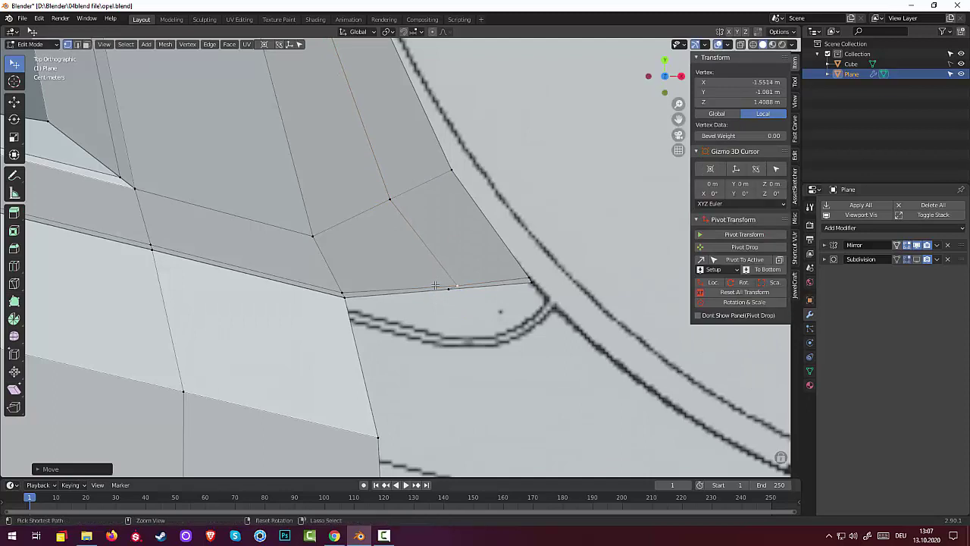
key(ctrl+z)
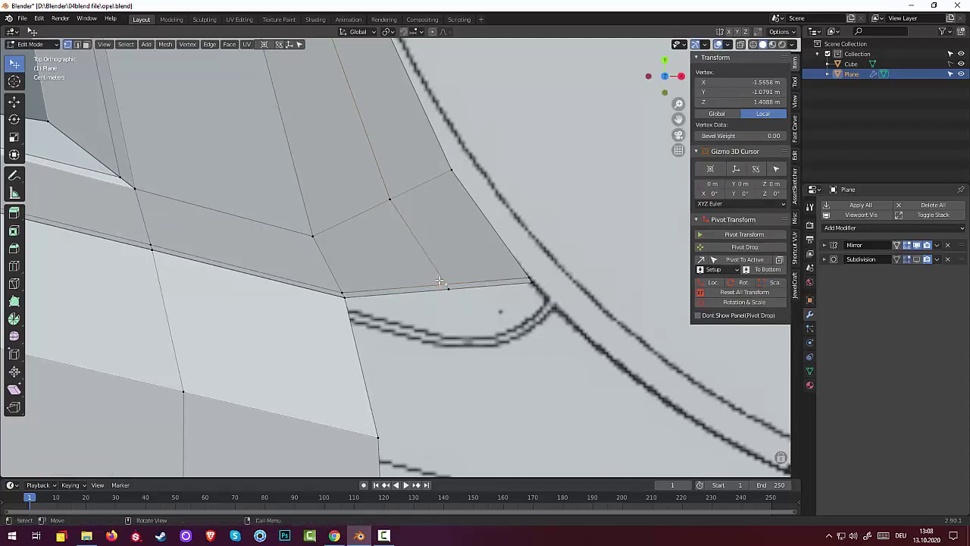
shift+click(461, 301)
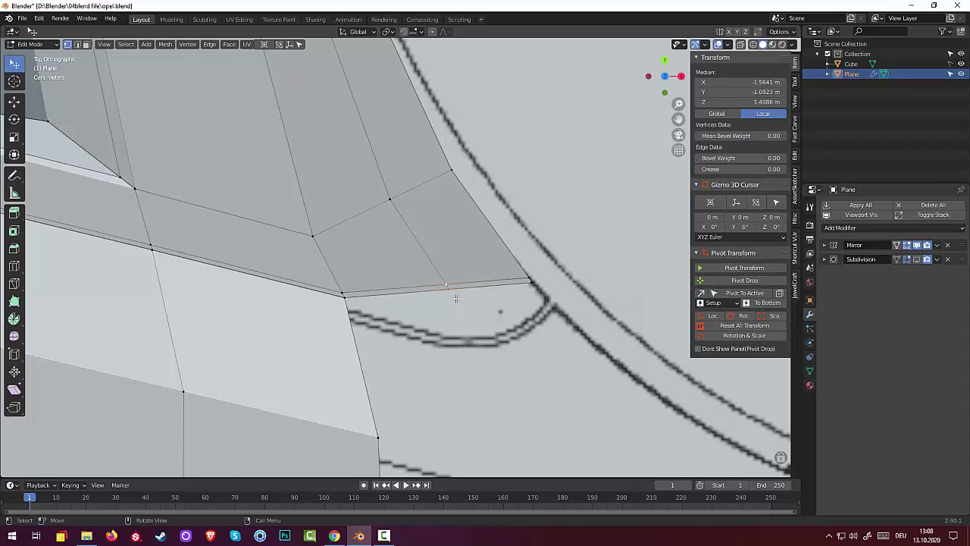
key(g)
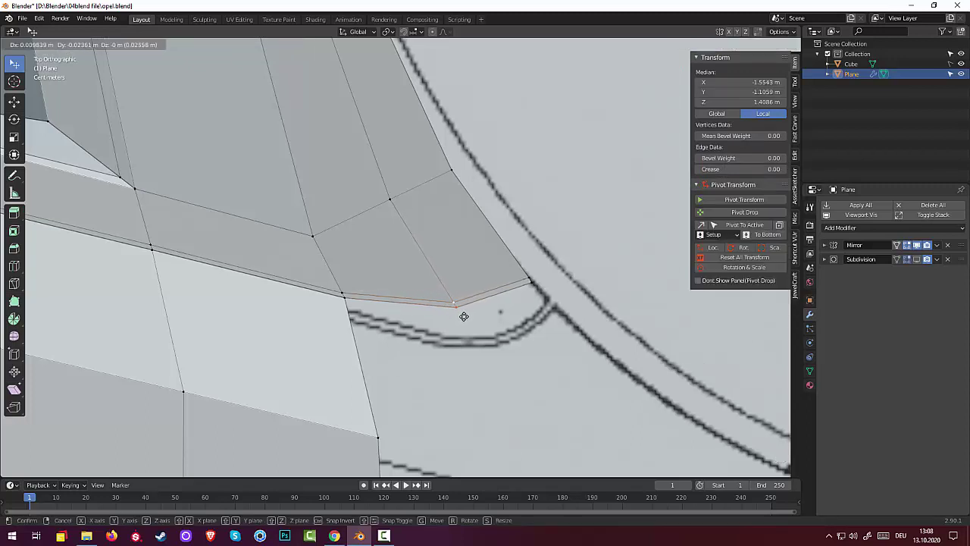
click(463, 316)
In top view, nudge two lower-edge vertices onto the blueprint's lower outline
scroll(485, 341, down, 5)
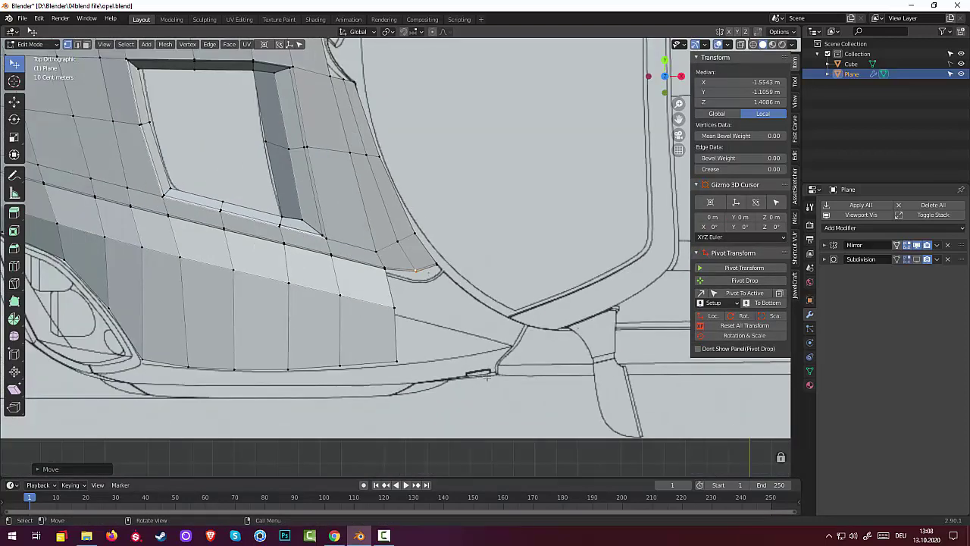
middle_drag(488, 377, 495, 377)
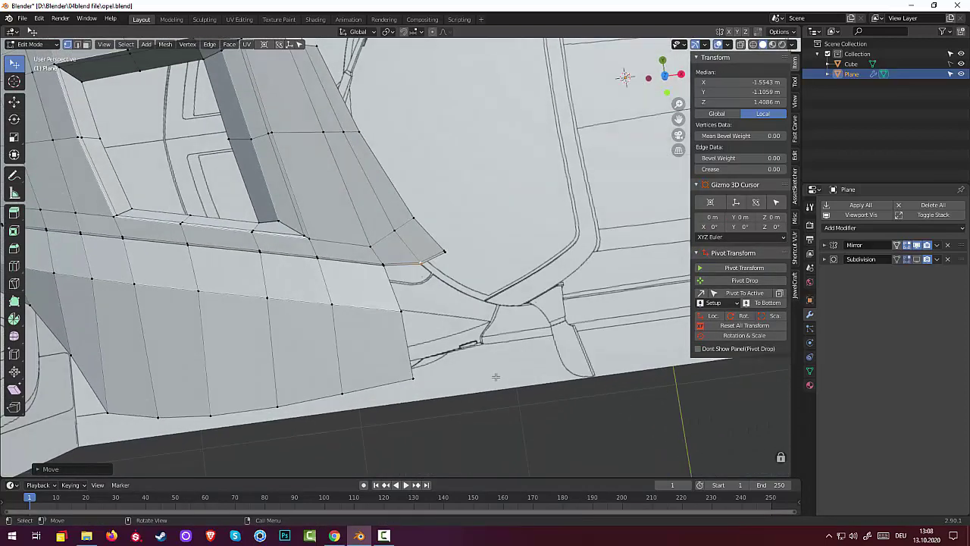
key(KP_7)
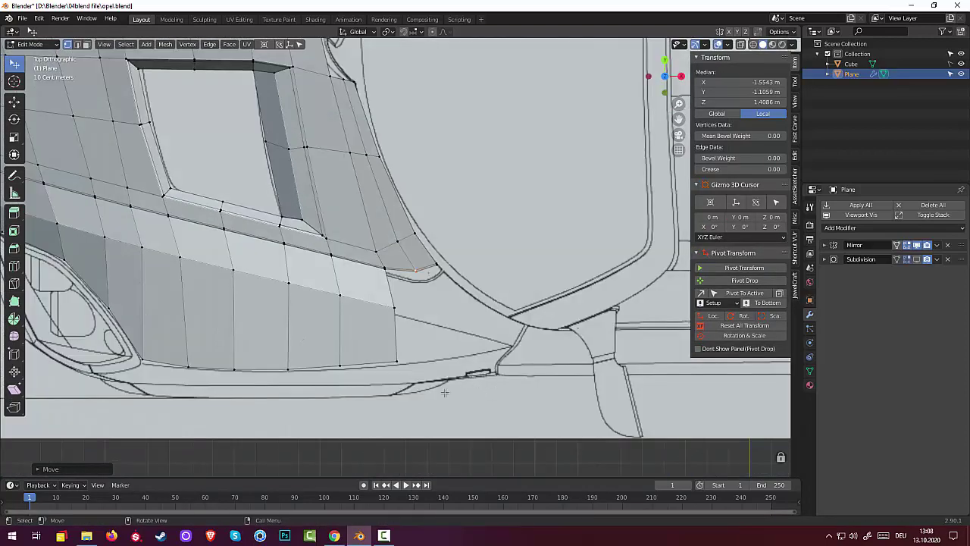
click(396, 364)
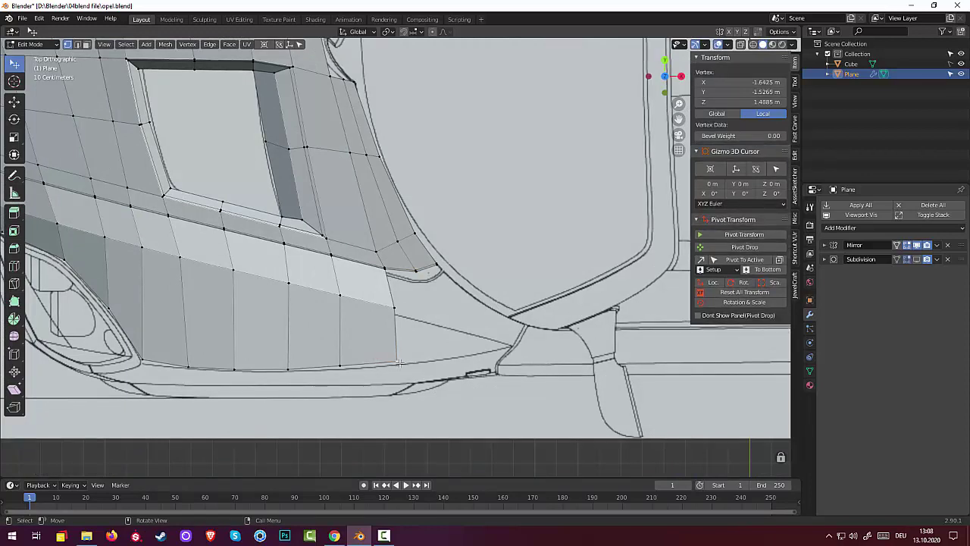
drag(400, 364, 397, 366)
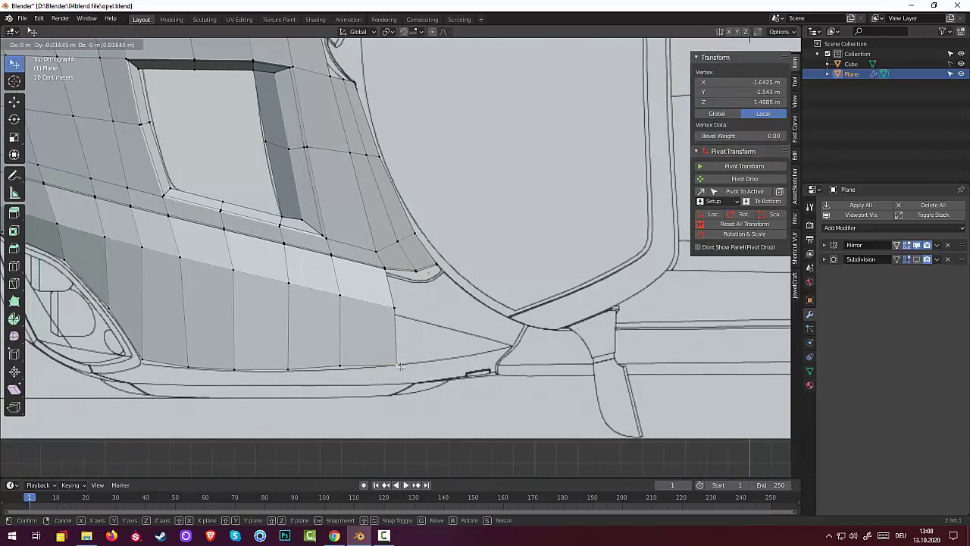
click(338, 366)
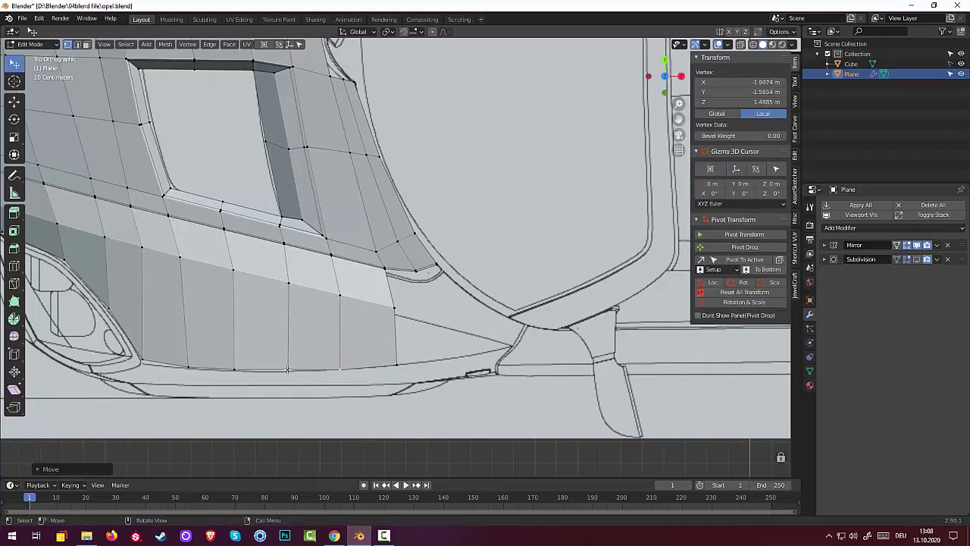
drag(287, 370, 288, 372)
Rotate the lower-body edge loop to match the blueprint's slope
scroll(458, 345, down, 2)
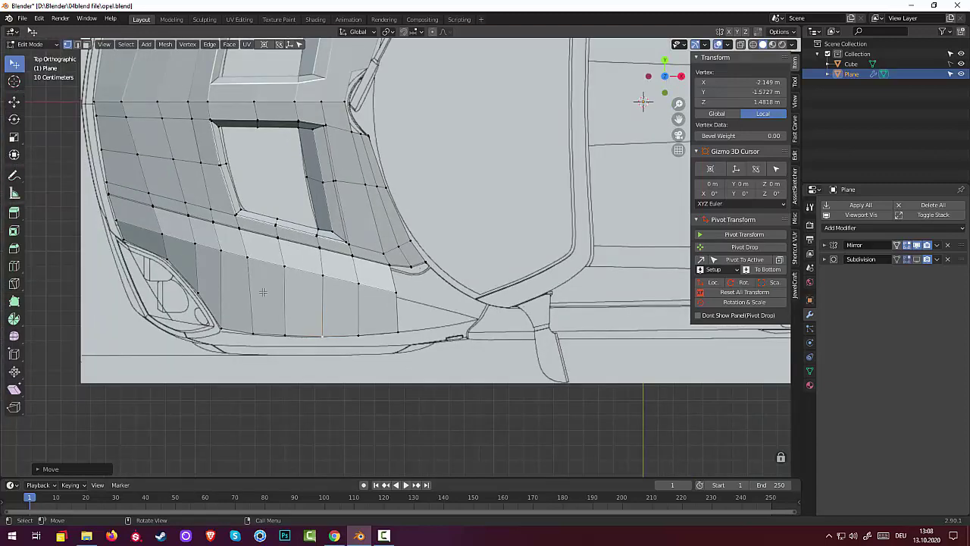
click(78, 44)
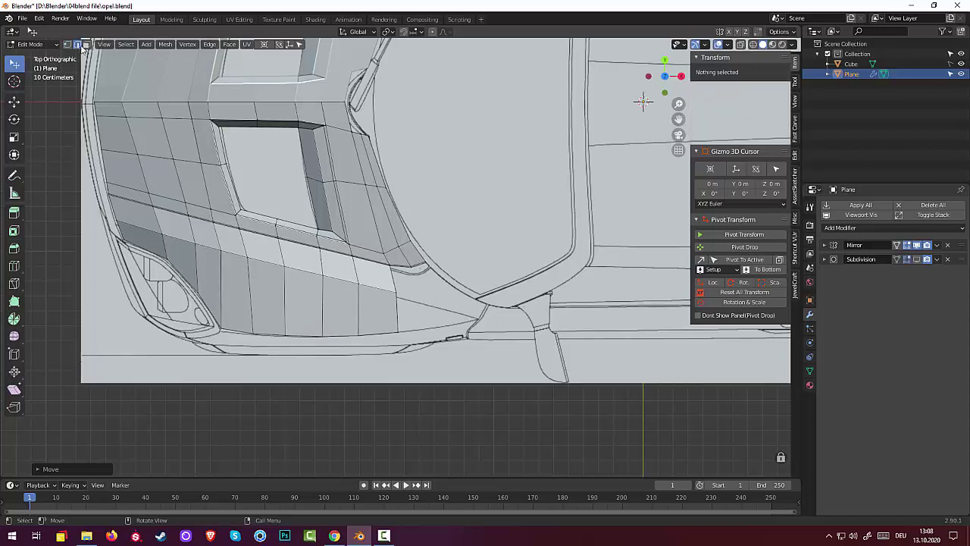
click(177, 239)
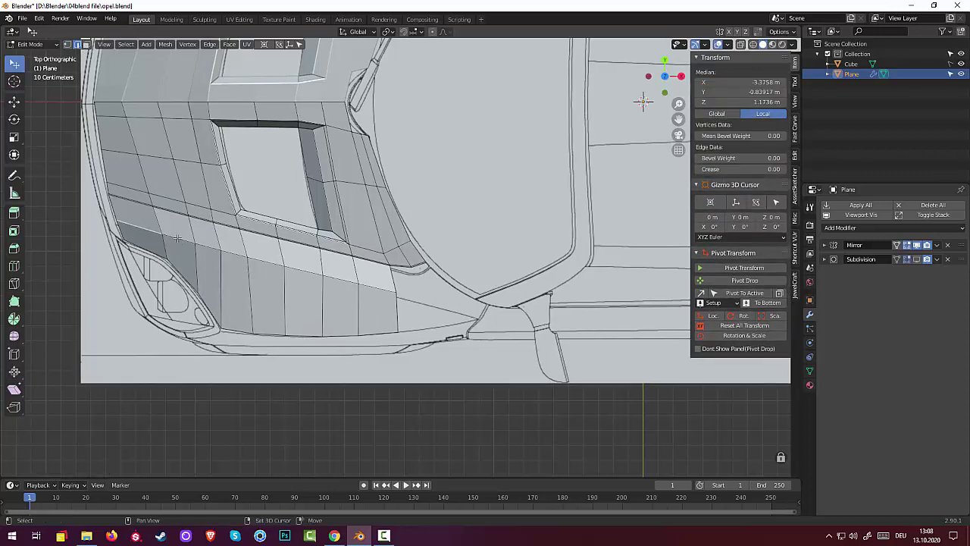
alt+click(177, 239)
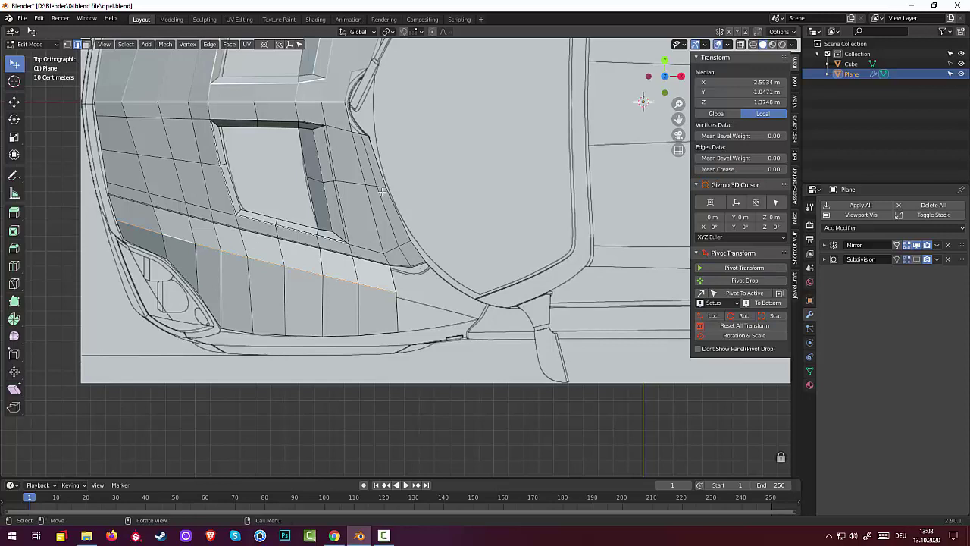
key(r)
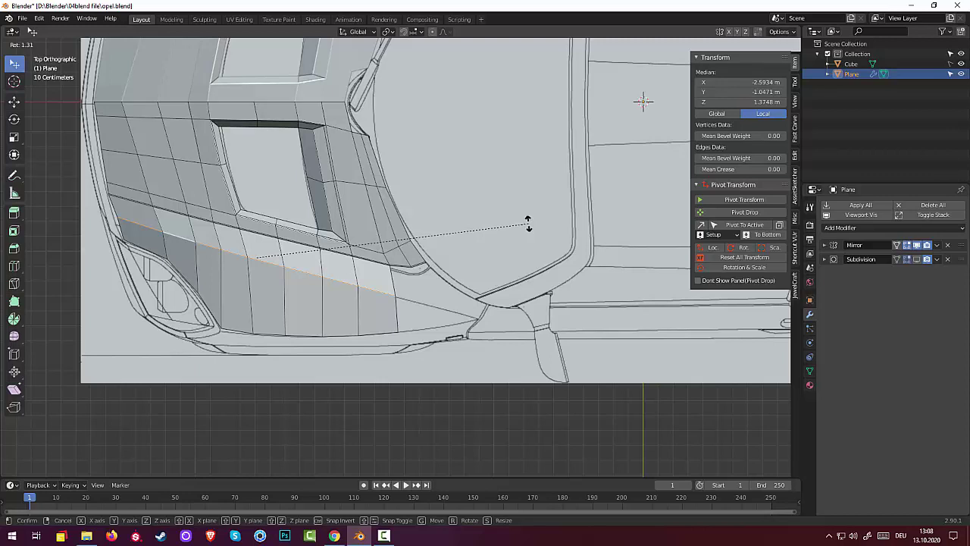
click(528, 223)
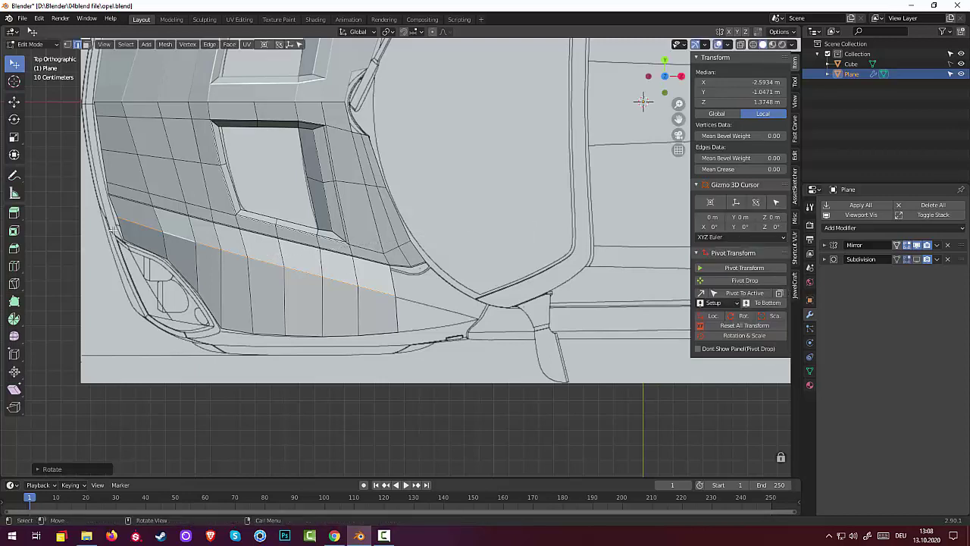
Raise the loop's left-end vertex onto the outline at X −3.6772 m, Y −0.10077 m, Z 1.064 m
key(1)
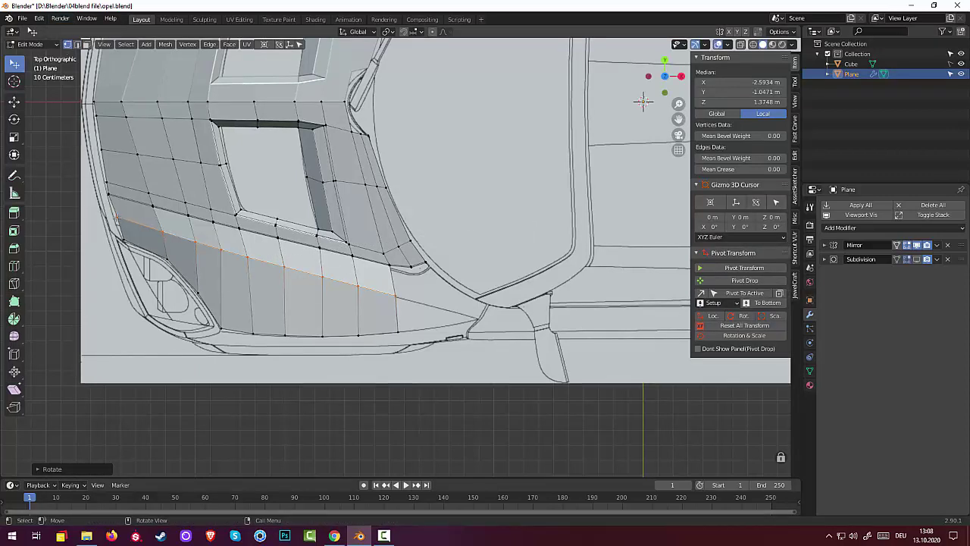
click(137, 240)
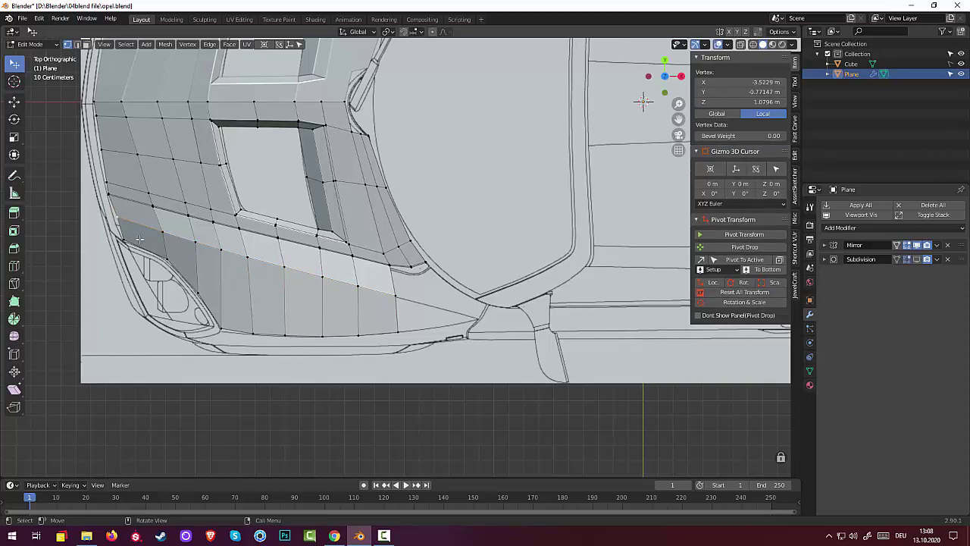
key(g)
click(104, 149)
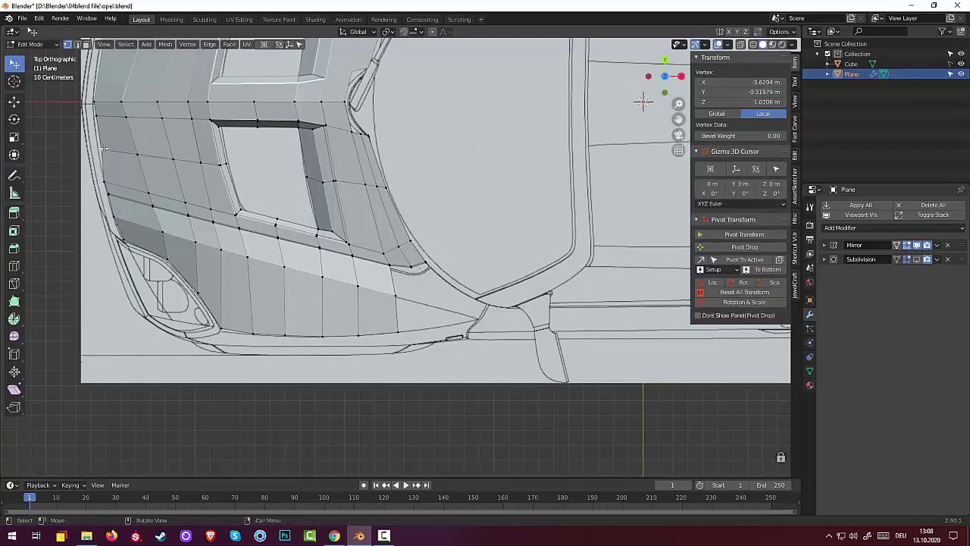
key(g)
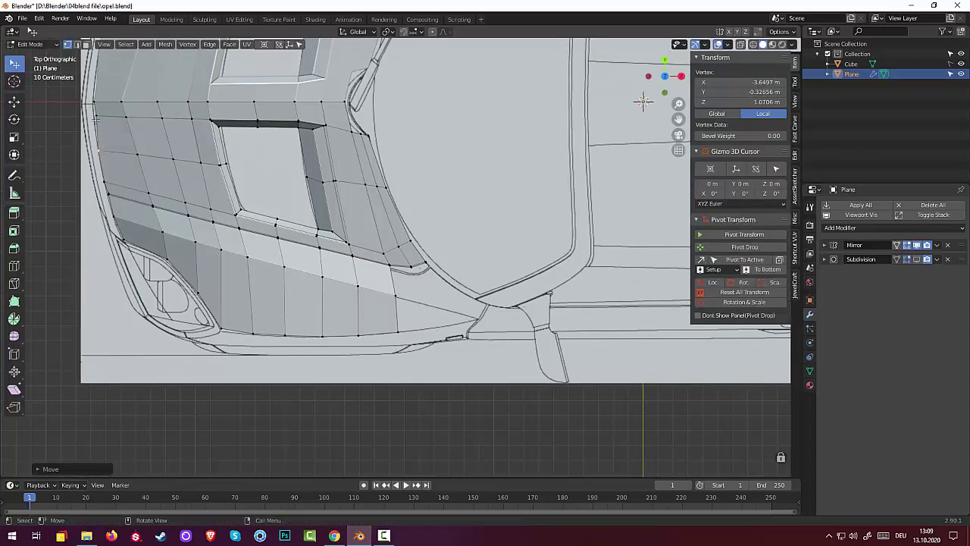
click(96, 116)
key(g)
click(94, 120)
Extrude the short edge at the hood's right end into a new face toward the wheel arch
scroll(342, 311, up, 1)
scroll(348, 308, up, 1)
scroll(357, 306, up, 1)
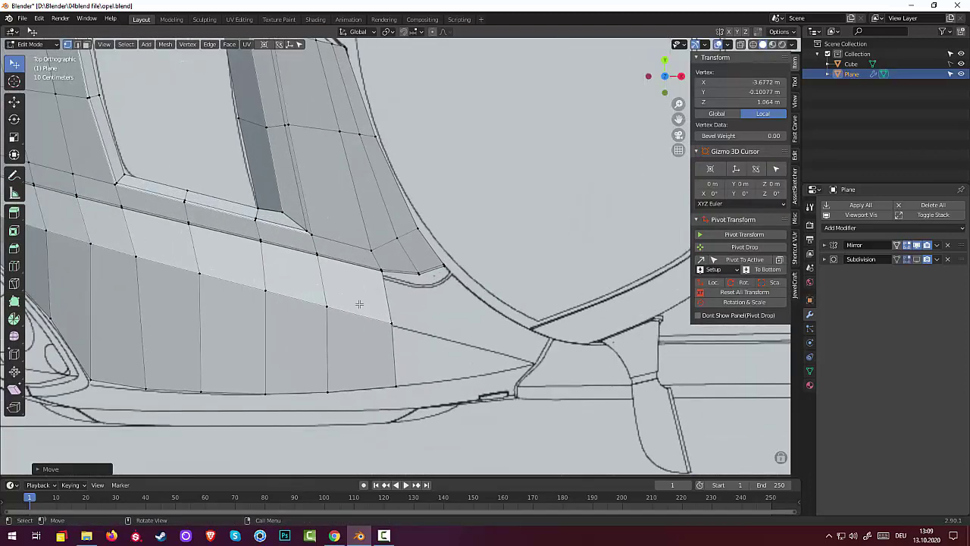
click(394, 364)
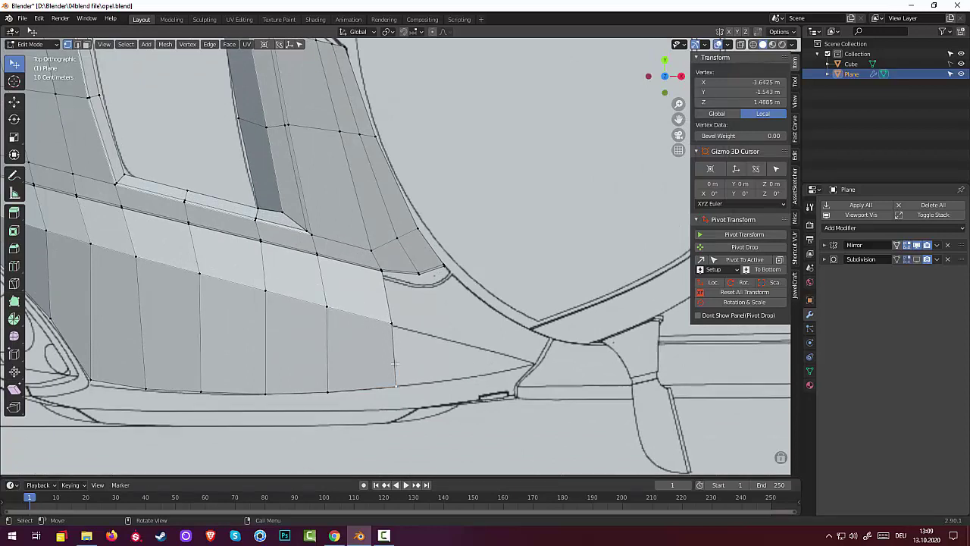
click(78, 46)
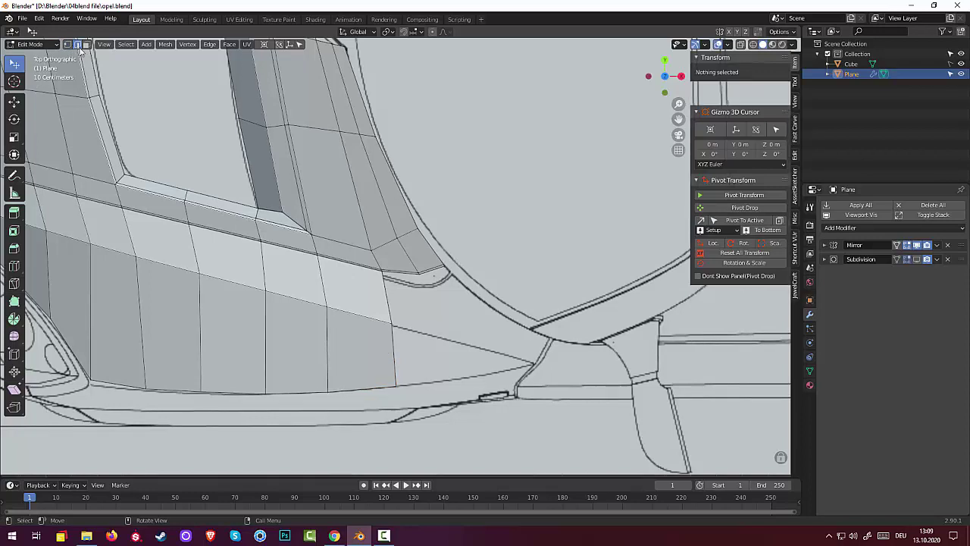
click(395, 367)
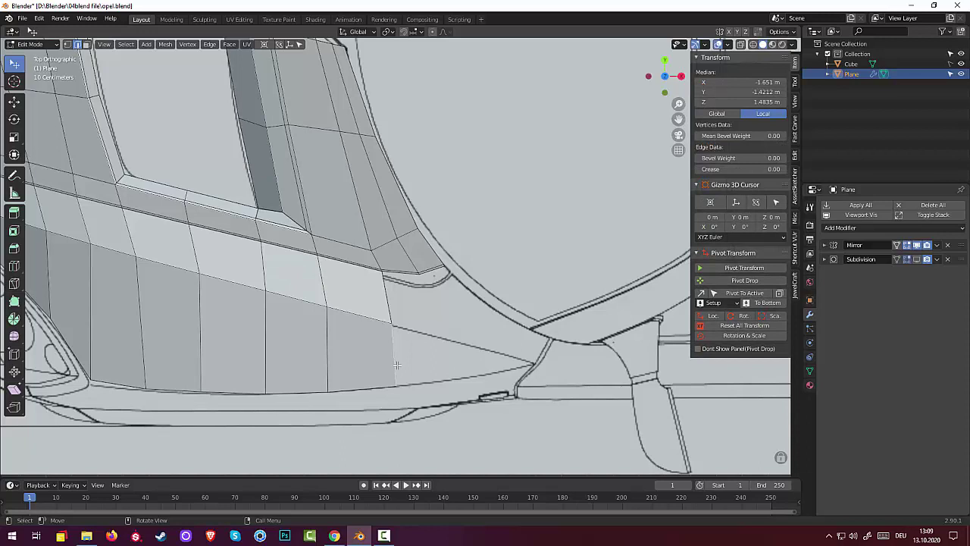
key(g)
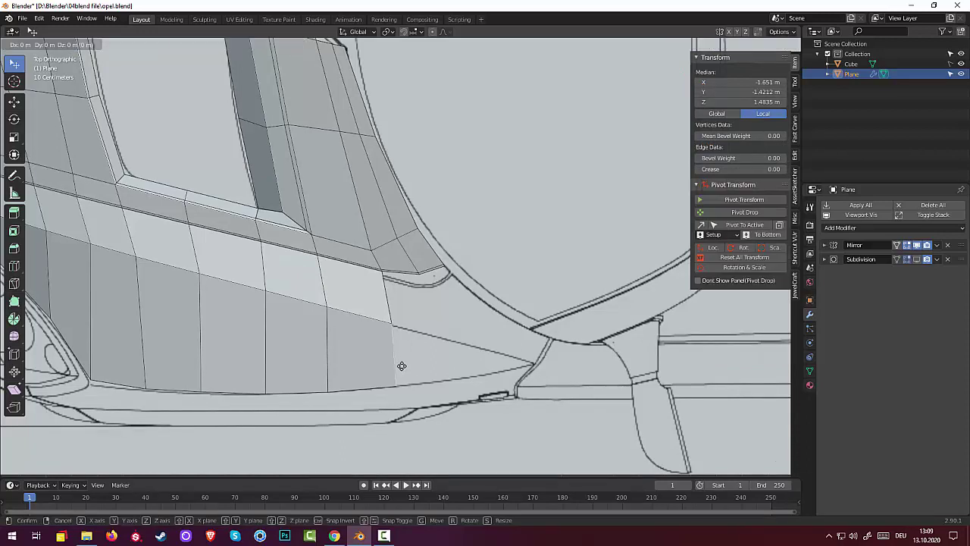
key(Escape)
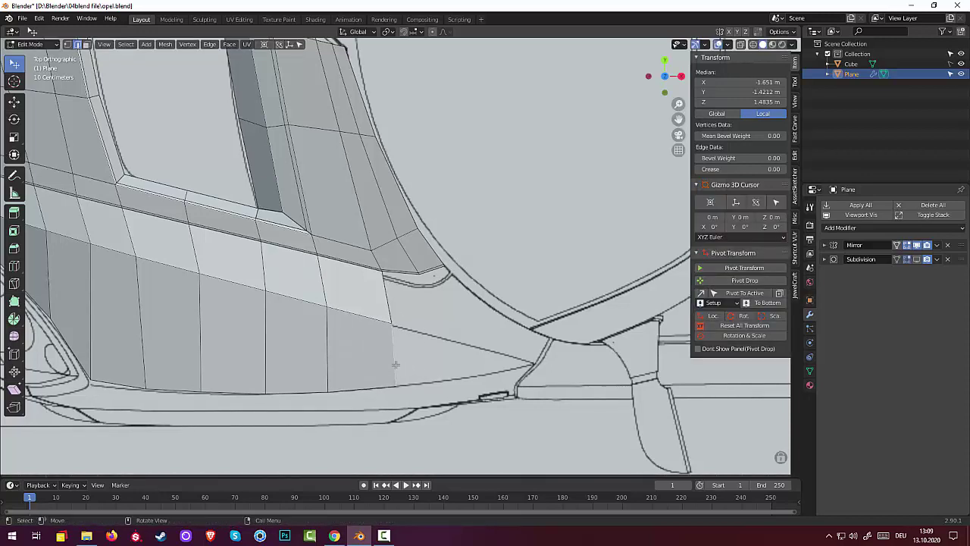
key(e)
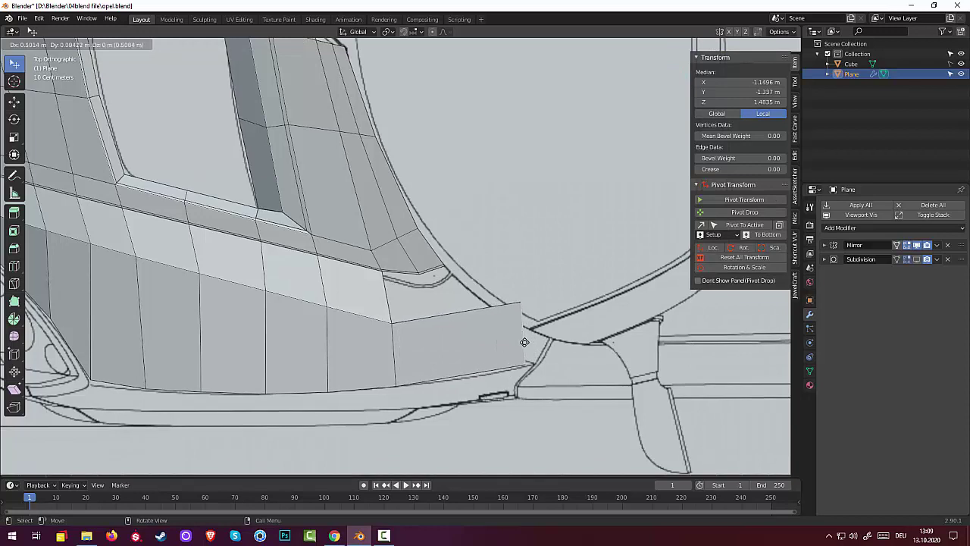
click(532, 345)
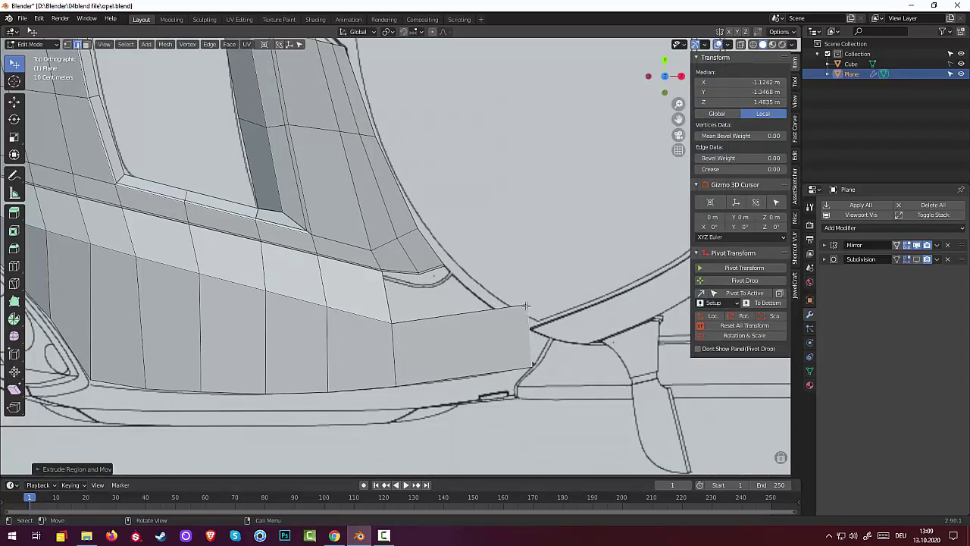
Pull the new face's top corner into a tapered point and add a loop cut across the face
key(1)
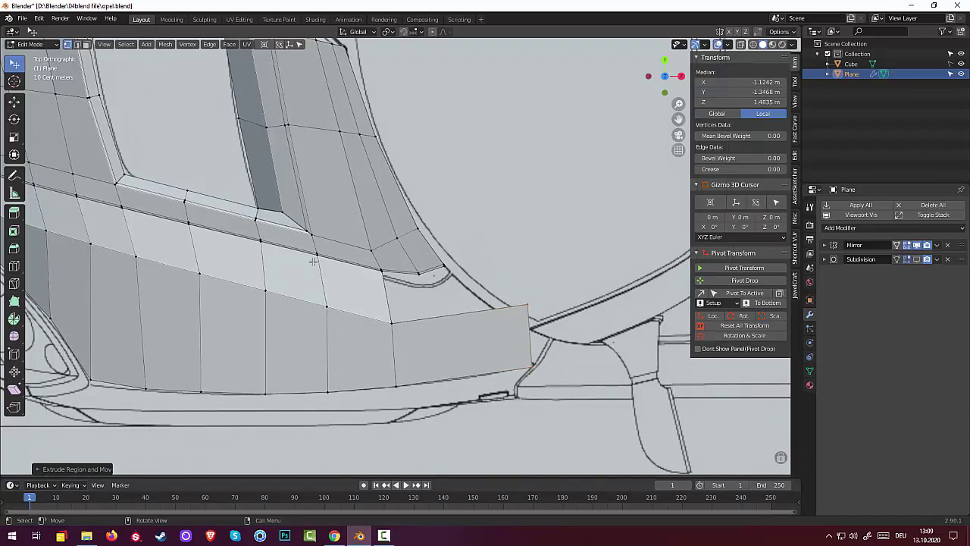
click(526, 306)
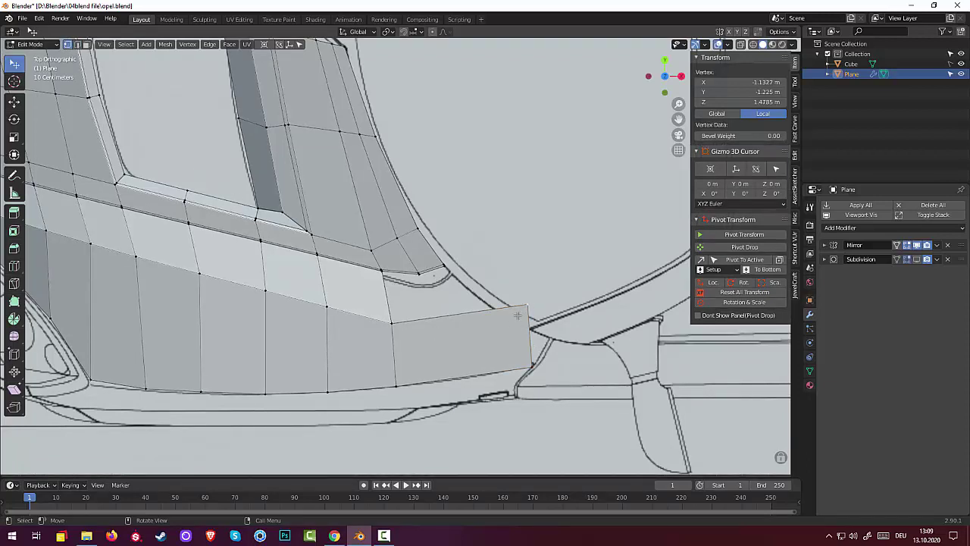
key(g)
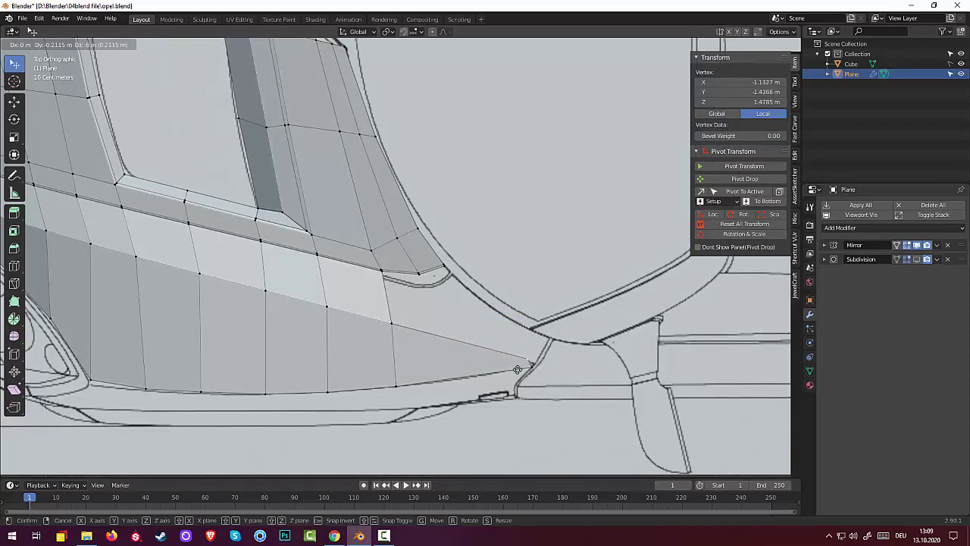
click(517, 369)
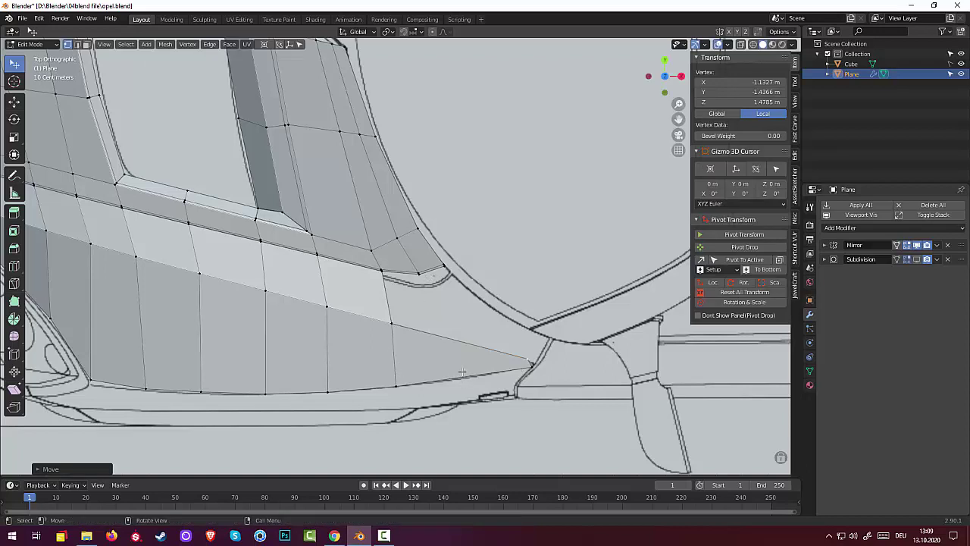
key(alt+a)
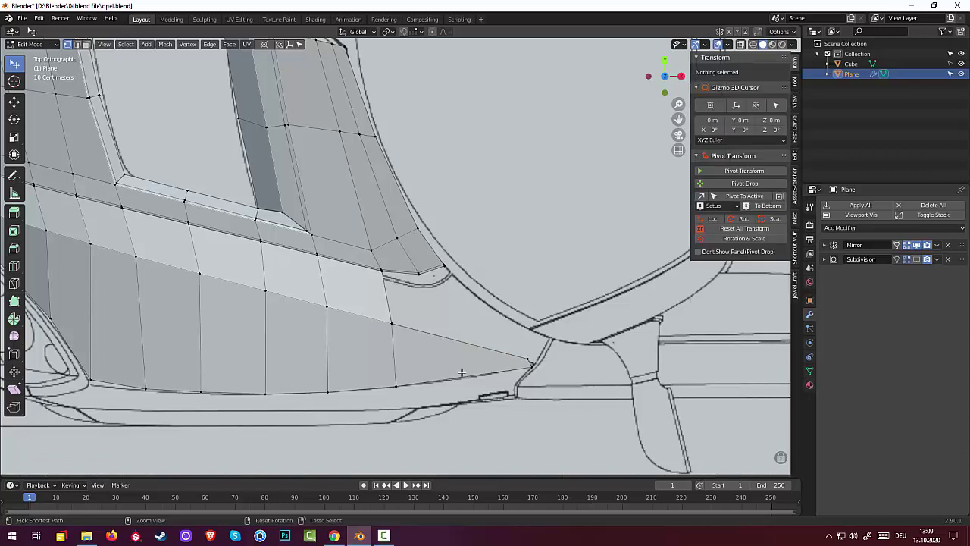
key(ctrl+r)
click(462, 373)
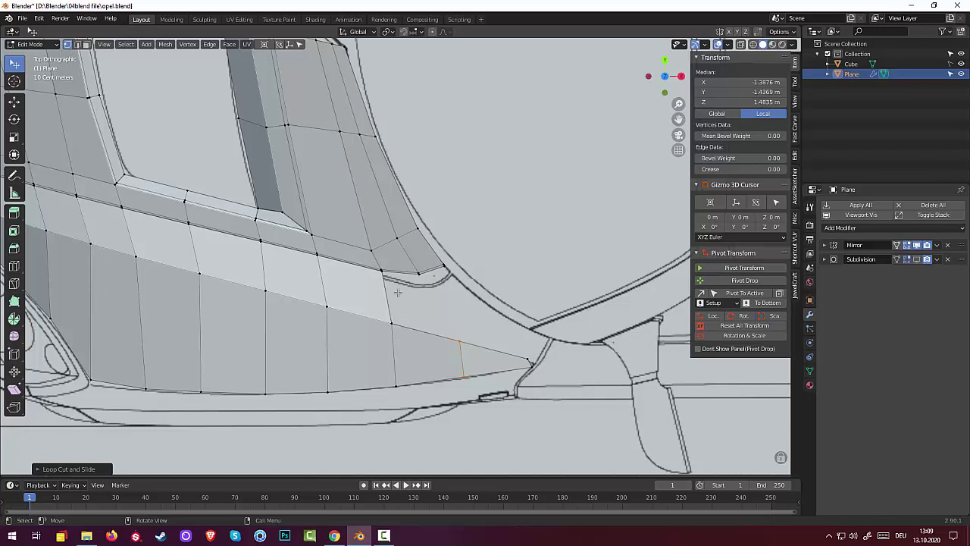
Fill the gap by the wheel arch with a face from four bordering vertices
click(381, 270)
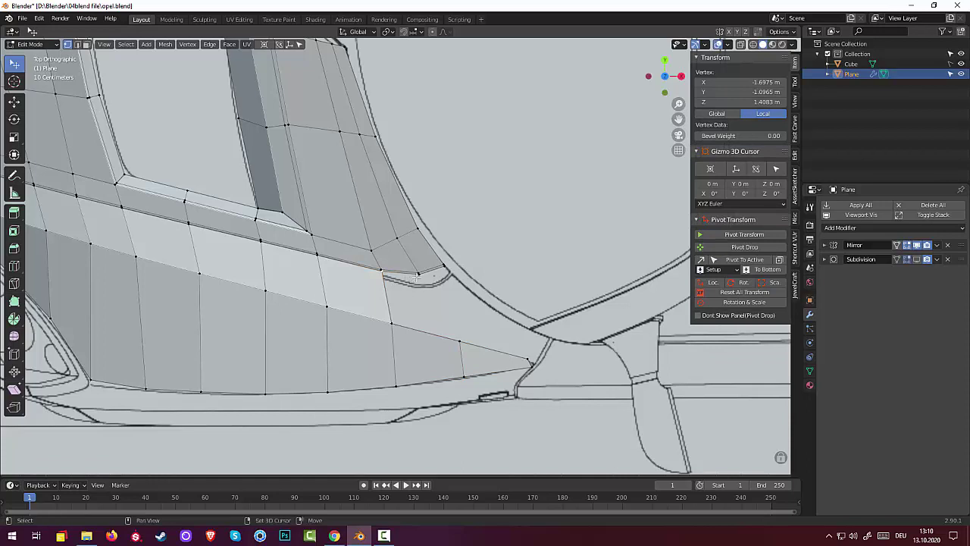
shift+click(457, 337)
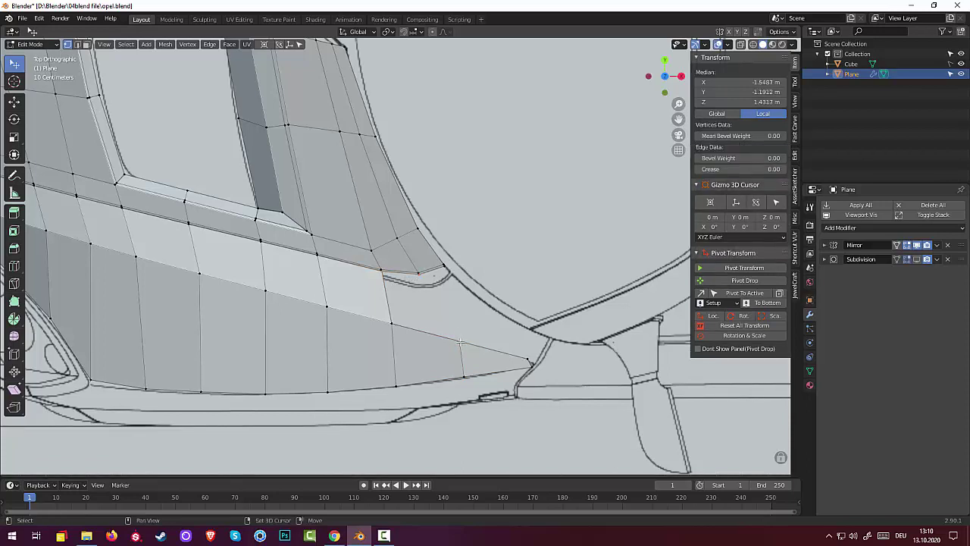
shift+click(393, 324)
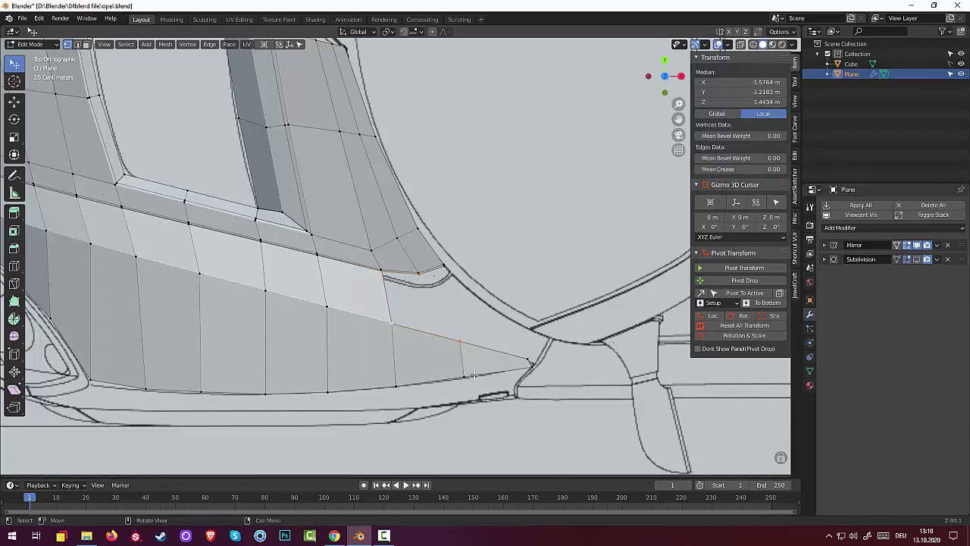
key(f)
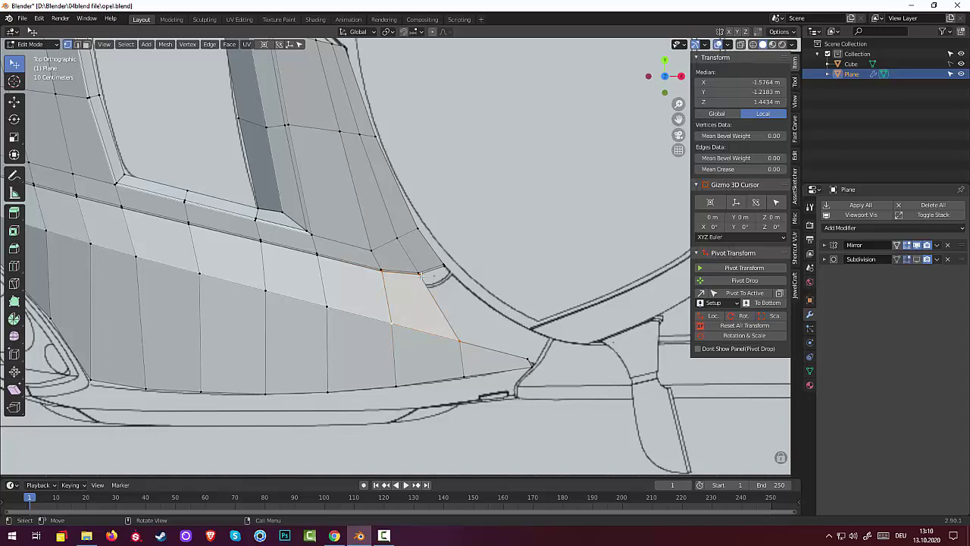
Fill the remaining gap near the hood tip with a second face
shift+click(530, 363)
shift+click(443, 269)
click(521, 365)
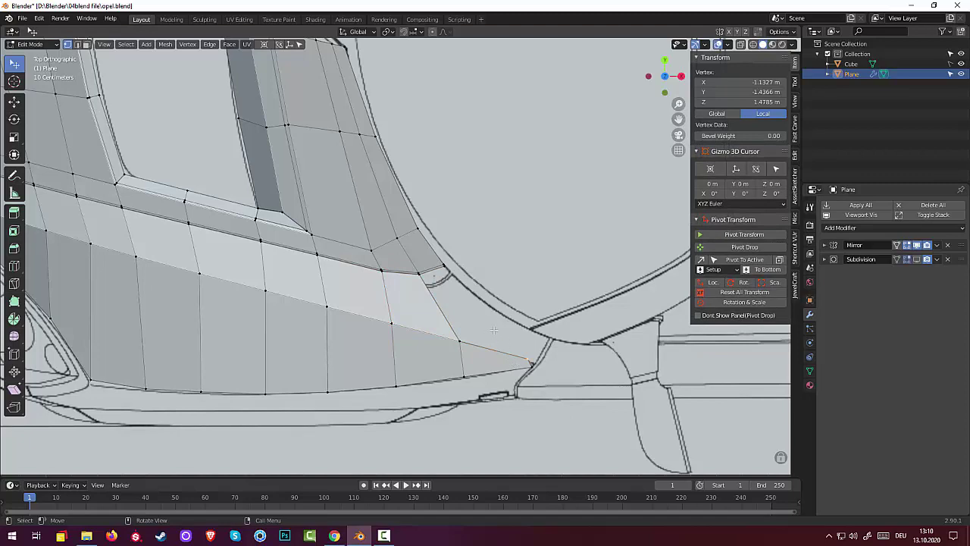
scroll(501, 341, up, 3)
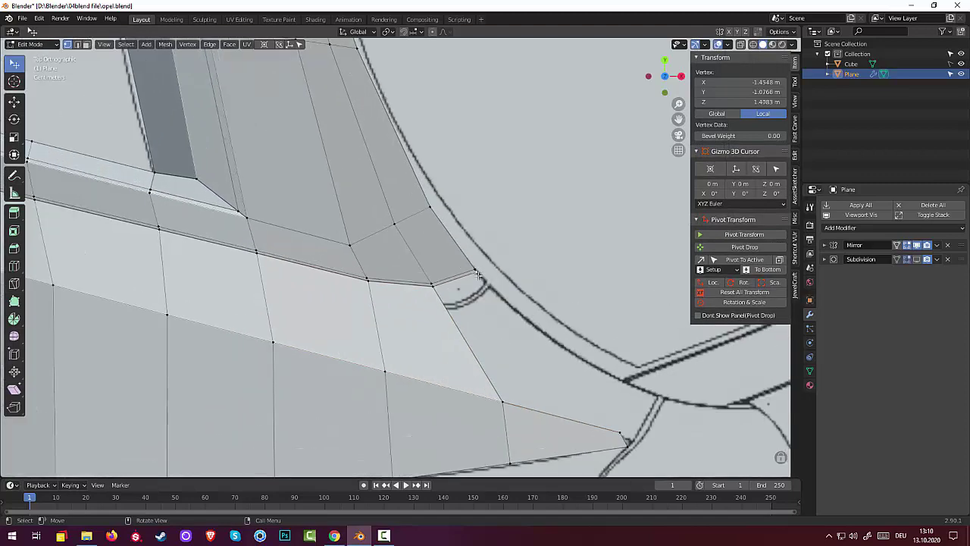
shift+click(432, 285)
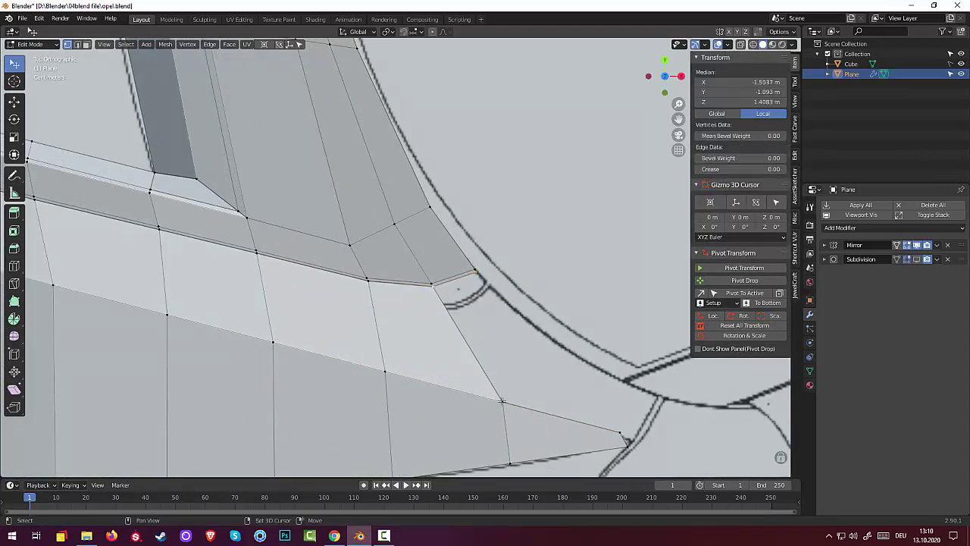
shift+click(619, 430)
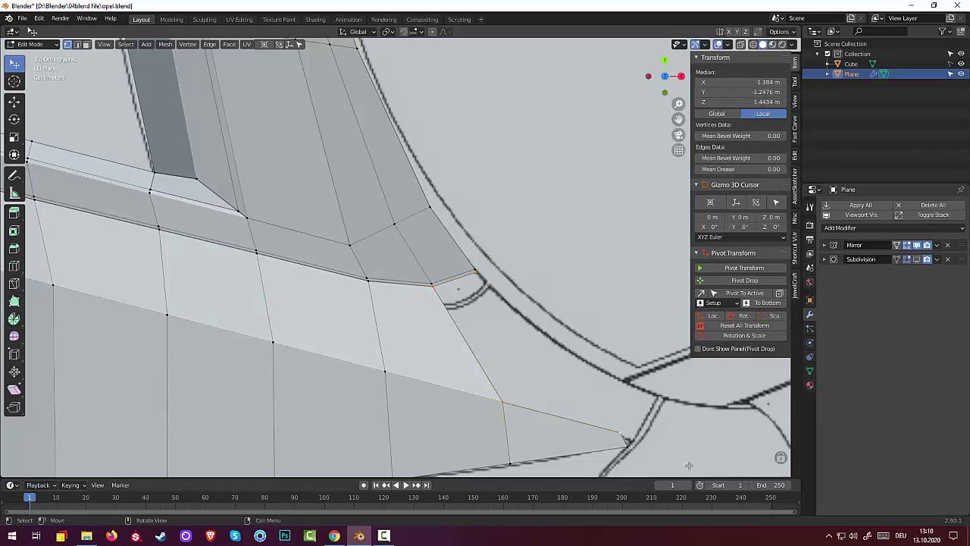
key(f)
click(664, 467)
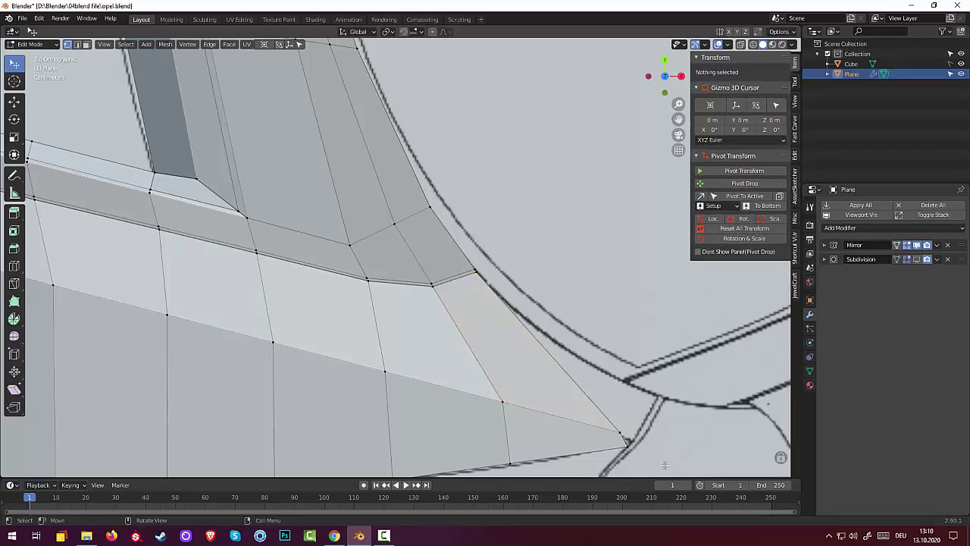
scroll(645, 439, down, 3)
scroll(630, 426, down, 2)
mouse_move(630, 426)
middle_down()
mouse_move(654, 399)
mouse_move(461, 389)
middle_up()
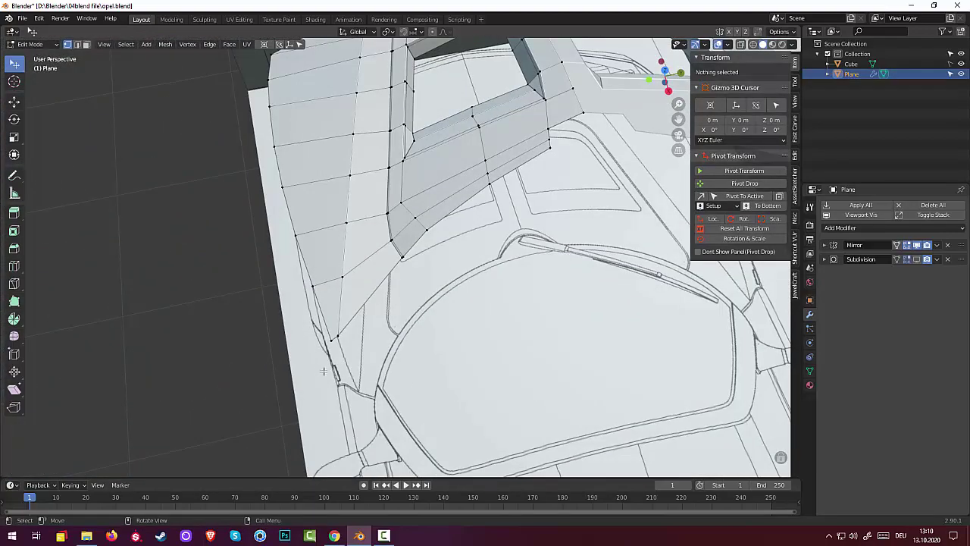
mouse_move(324, 372)
middle_down()
mouse_move(635, 178)
mouse_move(529, 356)
mouse_move(544, 344)
mouse_move(555, 291)
mouse_move(477, 354)
mouse_move(403, 346)
middle_up()
scroll(543, 344, down, 2)
scroll(540, 344, down, 3)
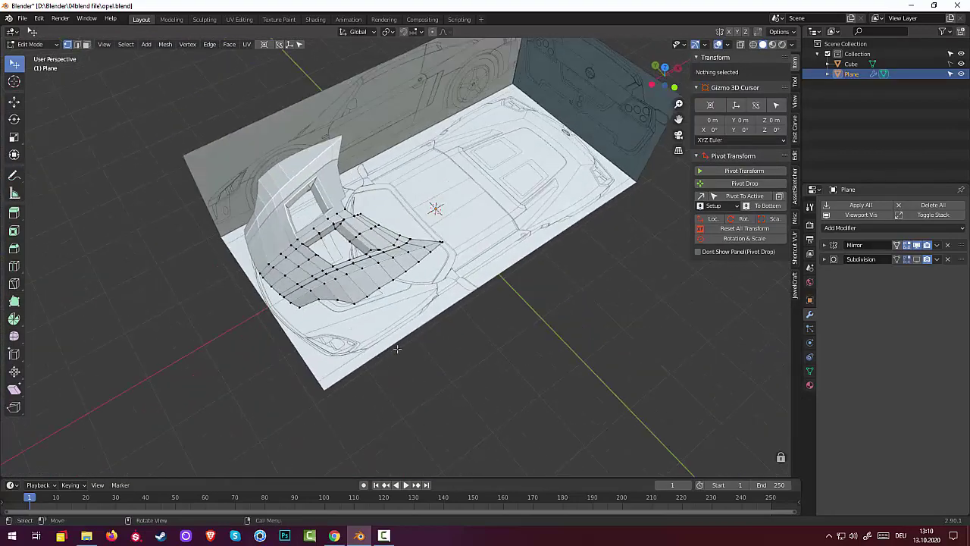
click(353, 270)
mouse_move(427, 355)
middle_down()
mouse_move(498, 279)
mouse_move(489, 318)
mouse_move(447, 347)
mouse_move(155, 221)
middle_up()
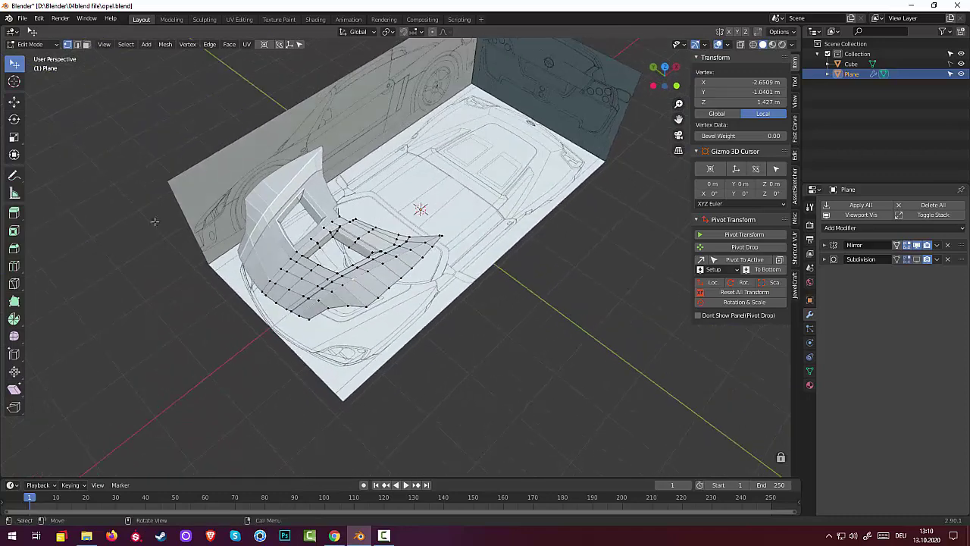
shift+click(368, 274)
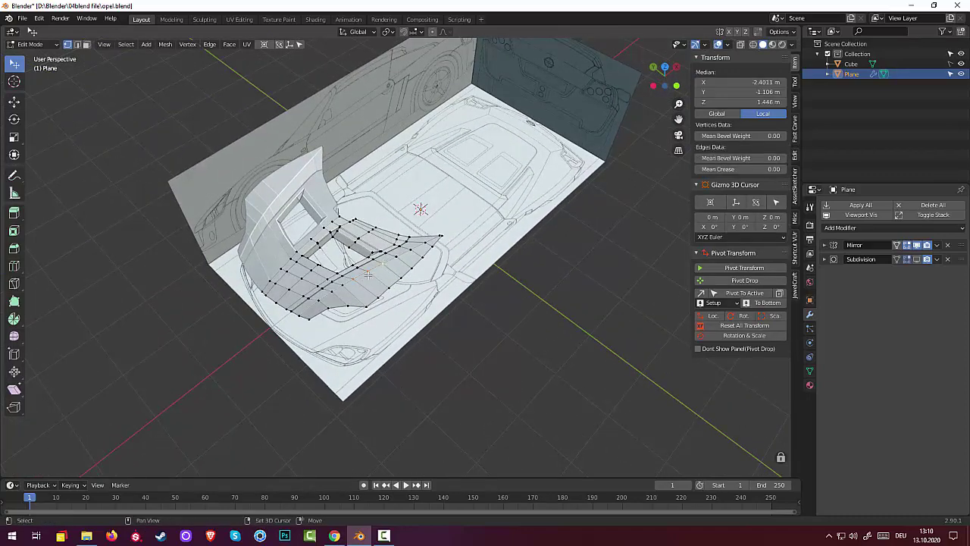
middle_drag(343, 283, 350, 323)
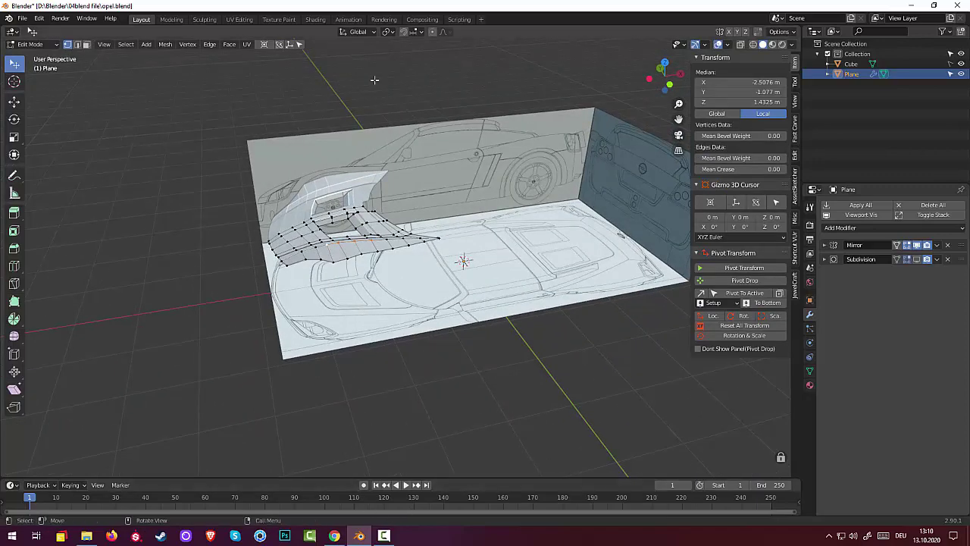
Enable proportional editing and shift the selected hood vertices with smooth falloff
click(433, 35)
key(g)
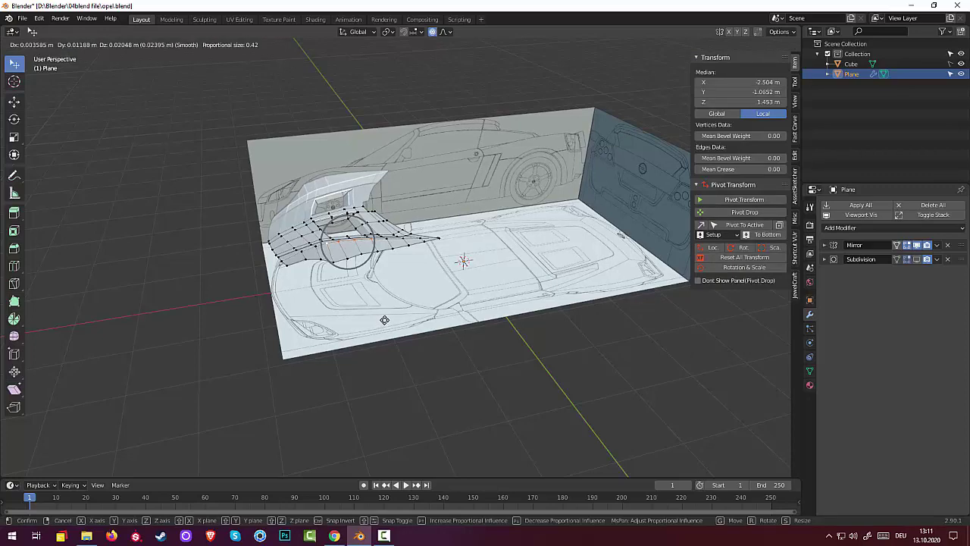
click(385, 318)
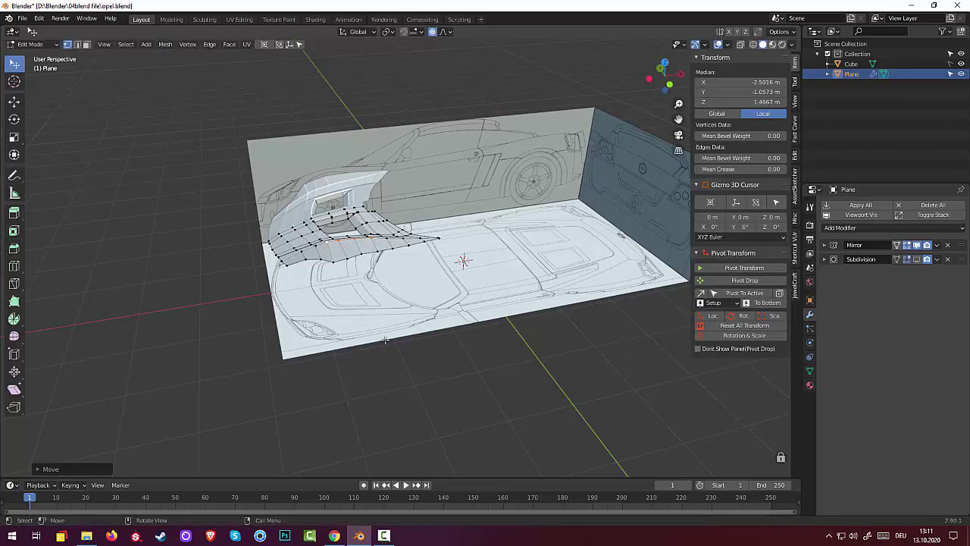
click(427, 403)
From a lower side view, move two neighbouring side-edge vertices to follow the blueprint
middle_drag(426, 403, 496, 375)
mouse_move(578, 372)
middle_down()
mouse_move(563, 314)
mouse_move(528, 339)
mouse_move(416, 366)
middle_up()
scroll(398, 329, up, 3)
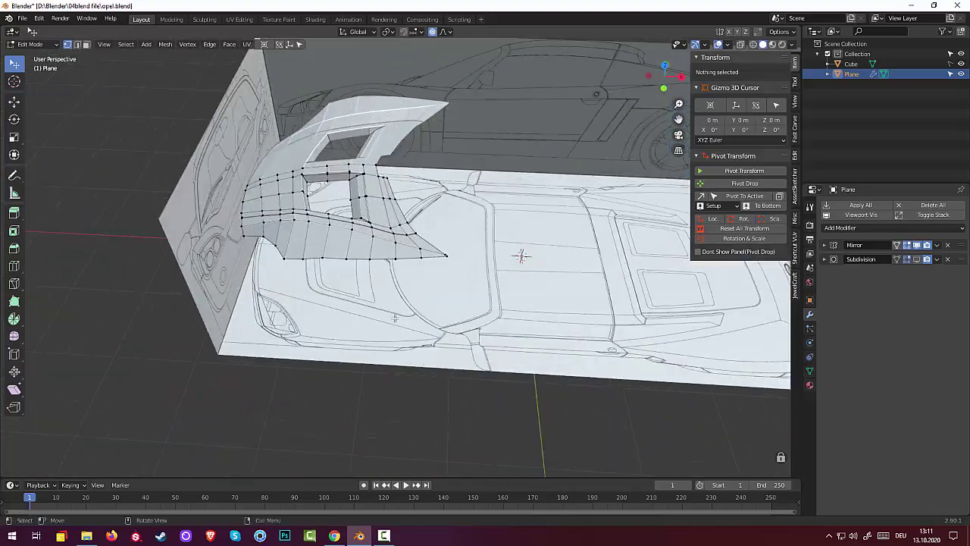
click(370, 239)
shift+click(353, 229)
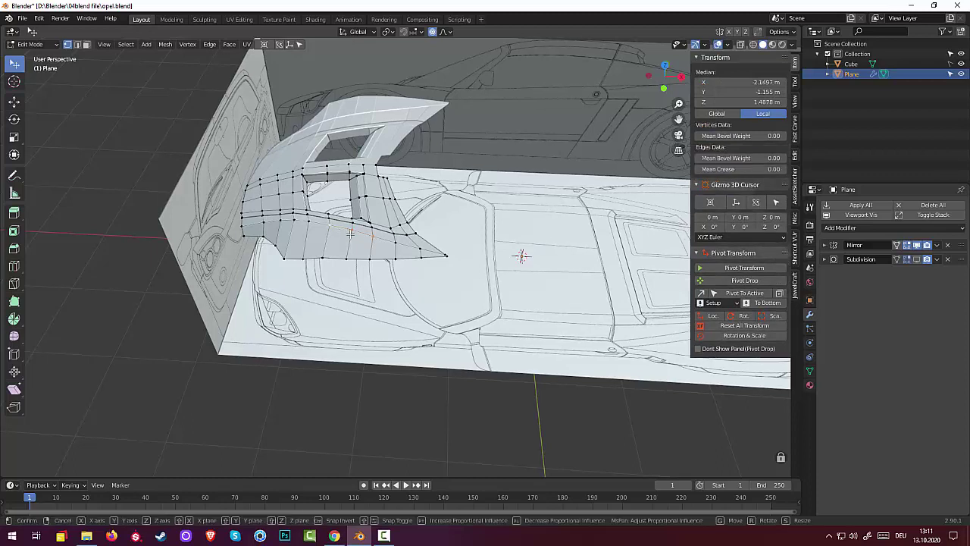
key(g)
click(350, 231)
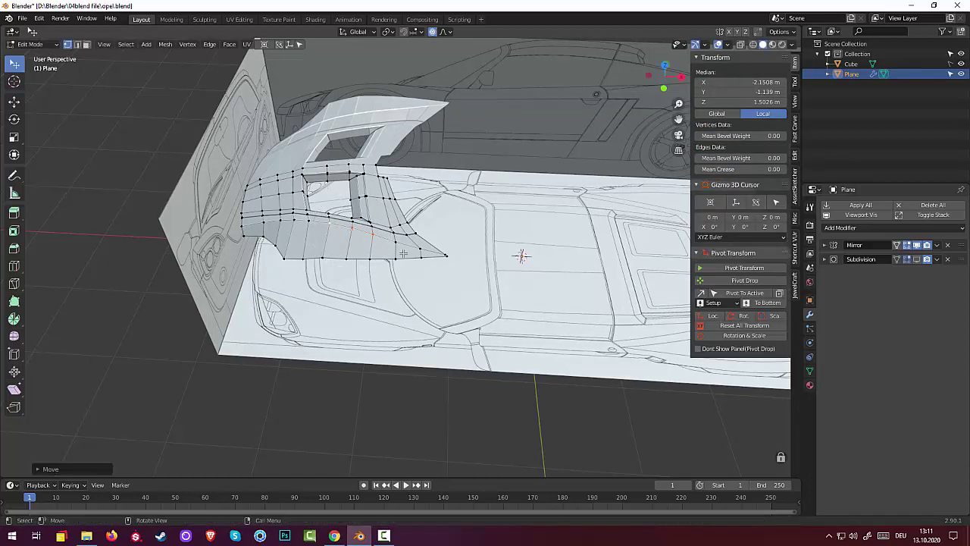
Shift a single vertex near the hood's rear tip with smooth falloff, then deselect
click(395, 243)
key(g)
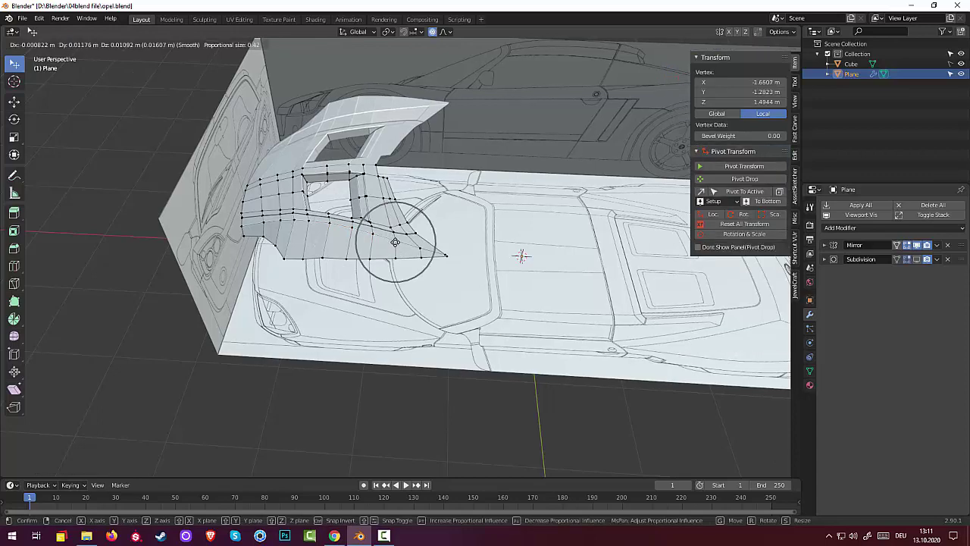
click(398, 256)
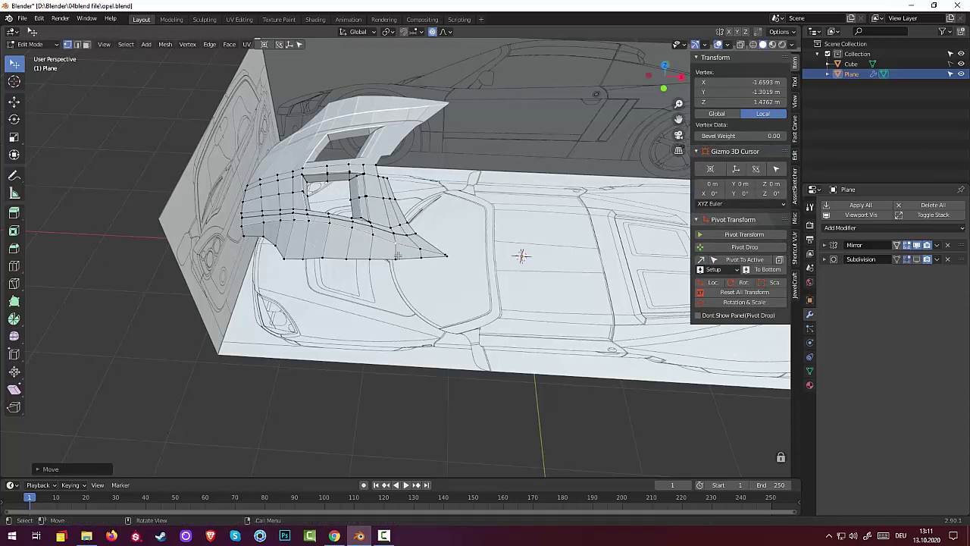
click(418, 343)
mouse_move(418, 343)
middle_down()
mouse_move(639, 299)
mouse_move(148, 318)
middle_up()
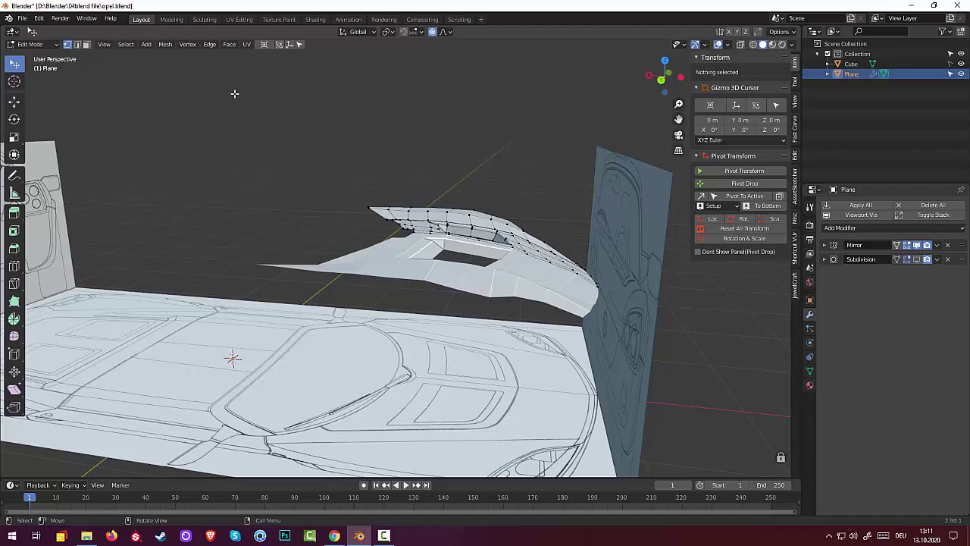
key(KP_1)
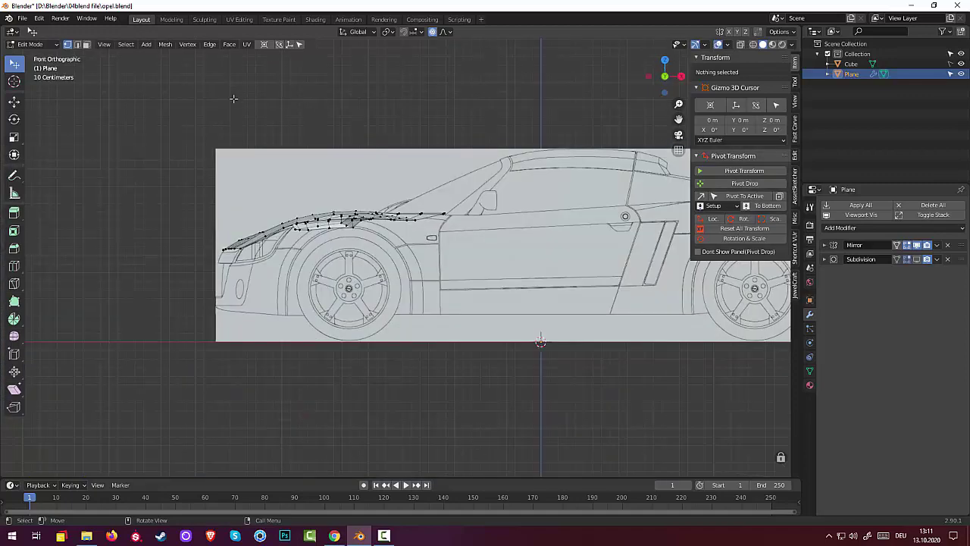
scroll(173, 95, up, 2)
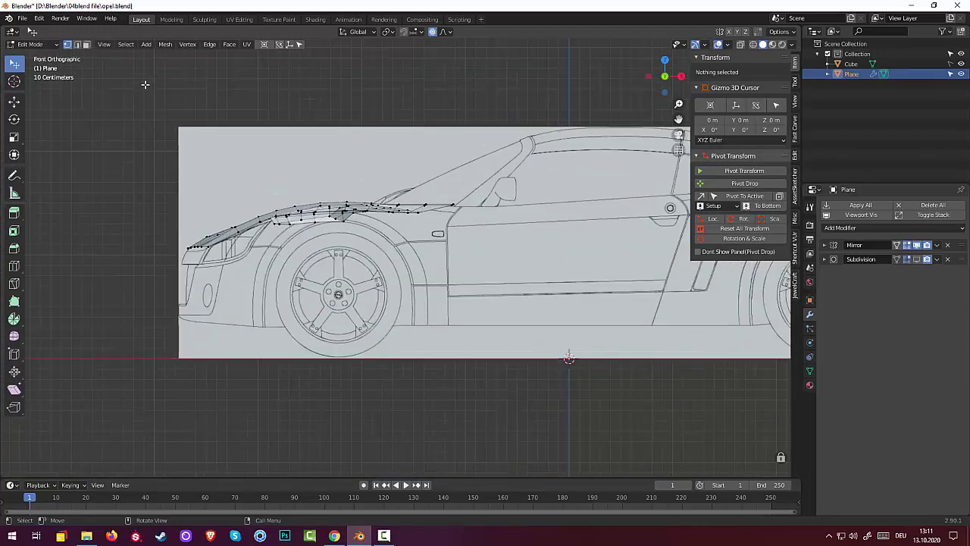
scroll(180, 121, up, 2)
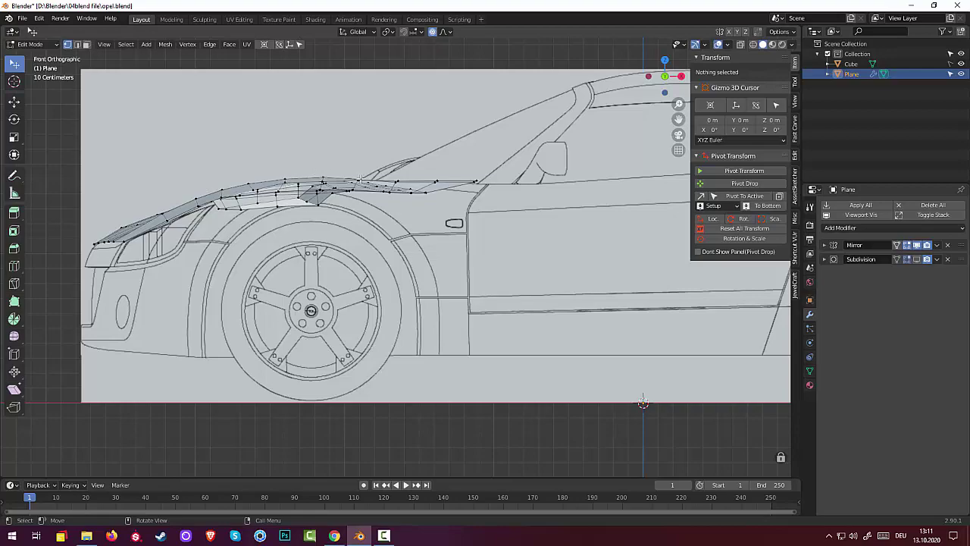
middle_drag(361, 179, 373, 211)
Raise a hood side vertex with two smooth proportional moves
click(364, 198)
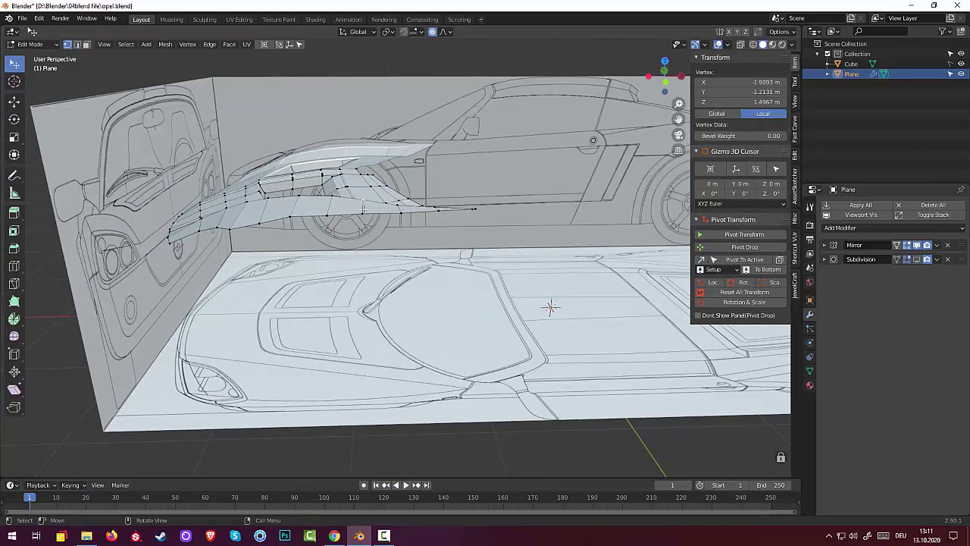
key(g)
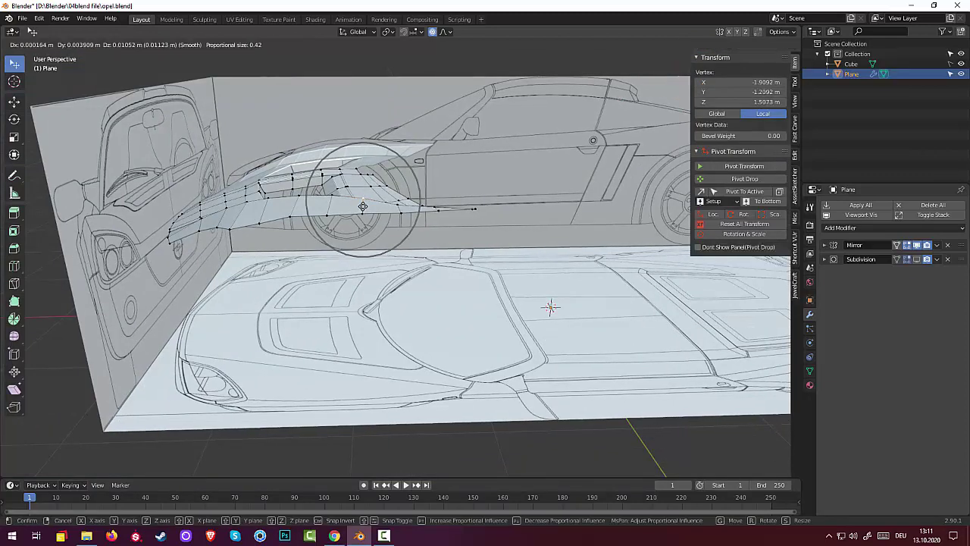
click(343, 202)
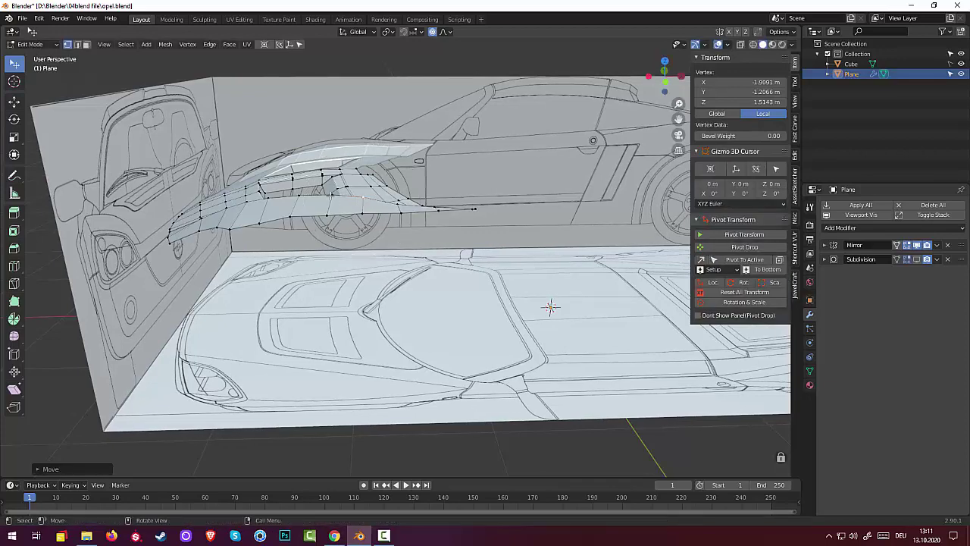
key(g)
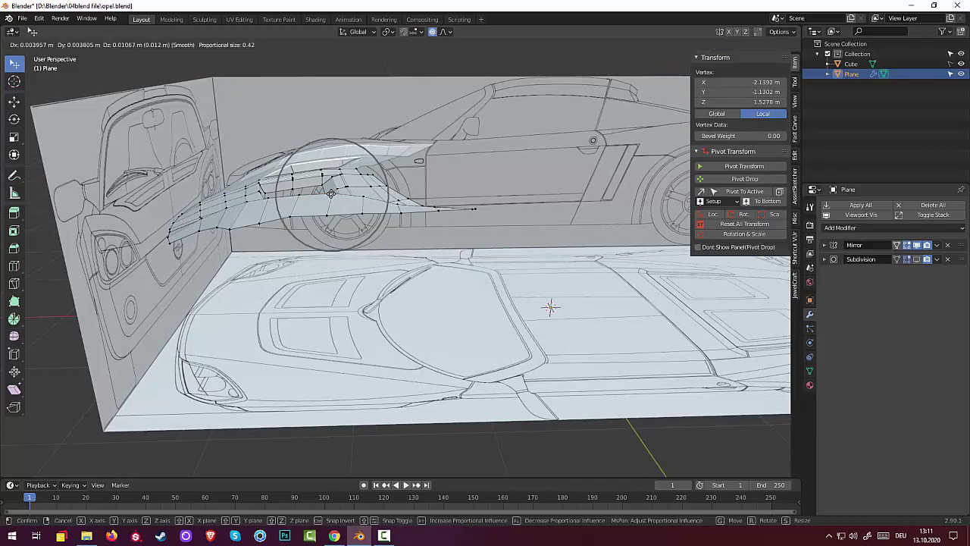
click(331, 193)
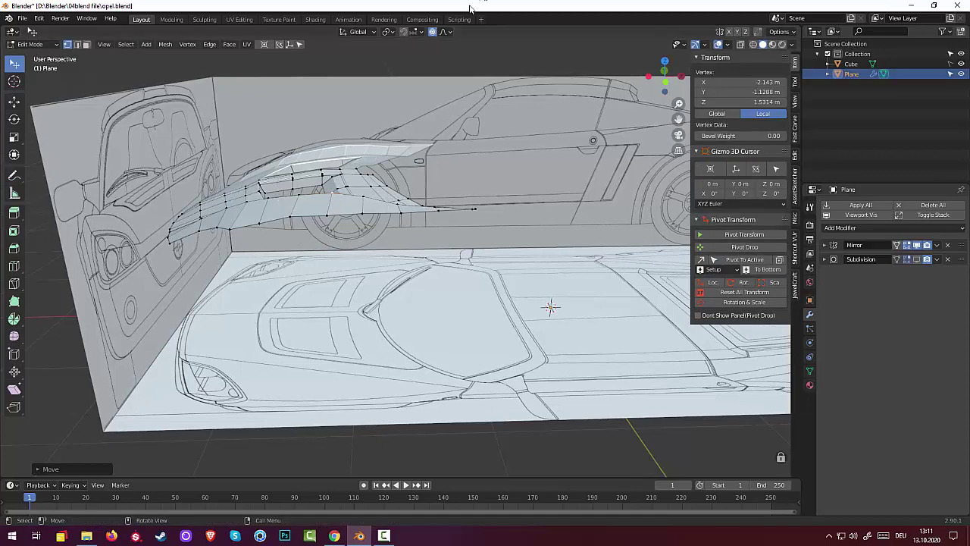
With proportional editing off, place two side vertices onto the side blueprint line
click(432, 31)
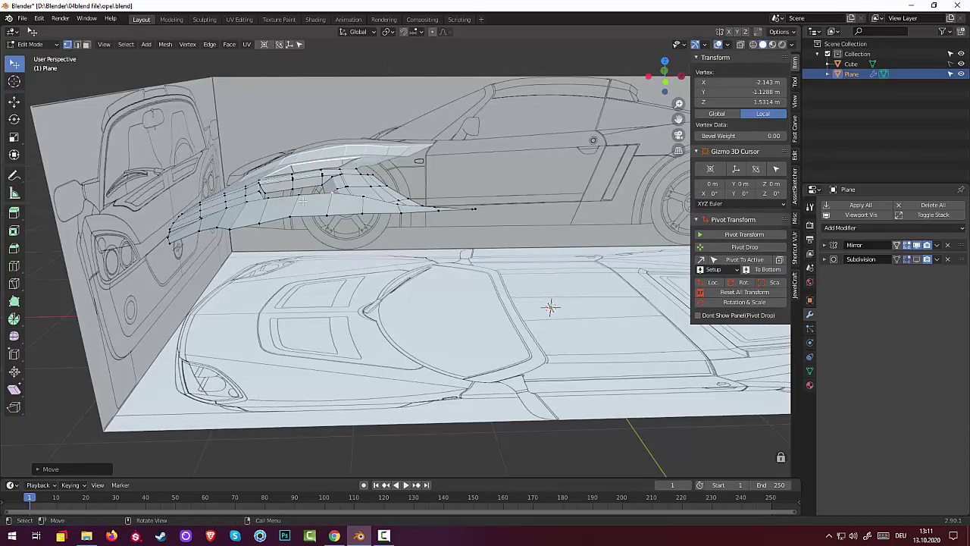
key(g)
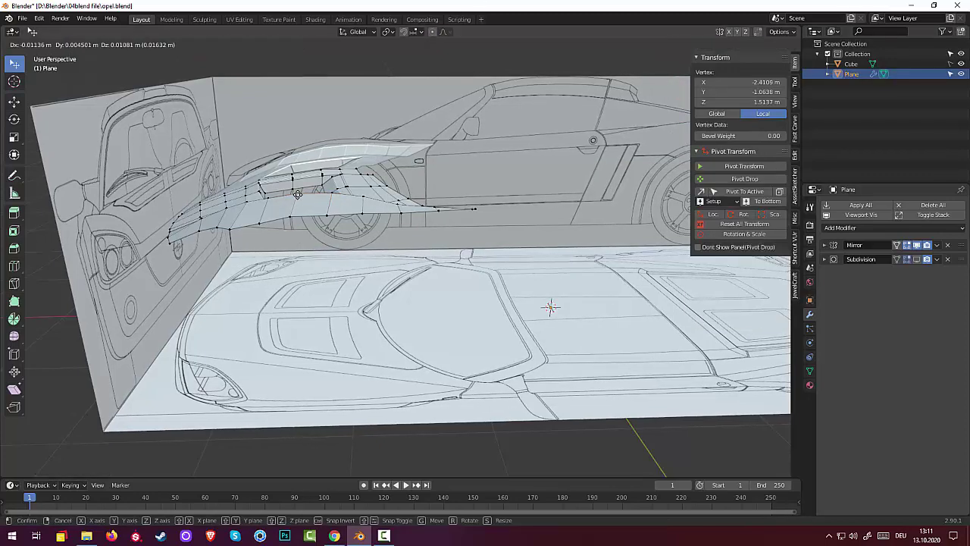
click(300, 196)
click(398, 206)
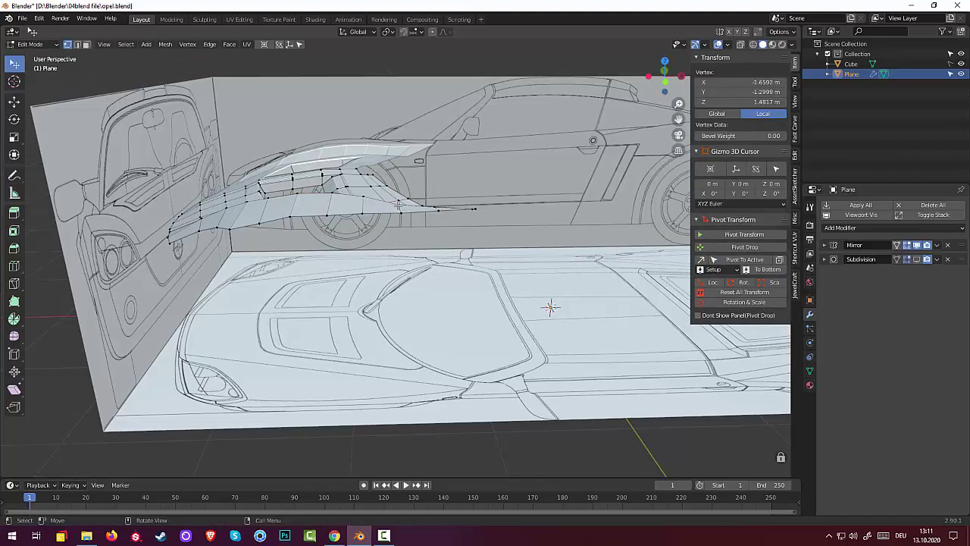
key(g)
click(398, 205)
Deselect all vertices and switch to the top view of the car
key(alt+a)
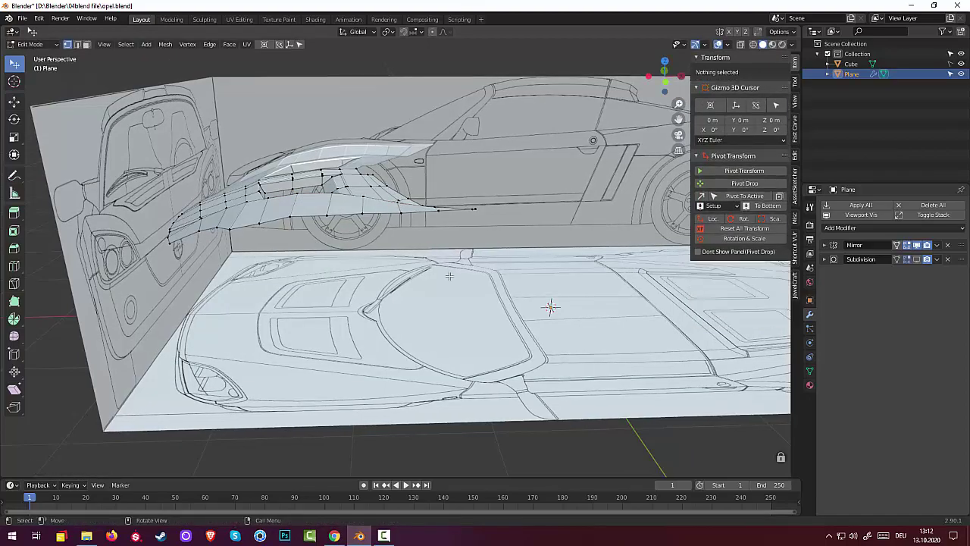
mouse_move(607, 330)
middle_down()
mouse_move(558, 326)
mouse_move(572, 318)
middle_up()
scroll(561, 324, down, 3)
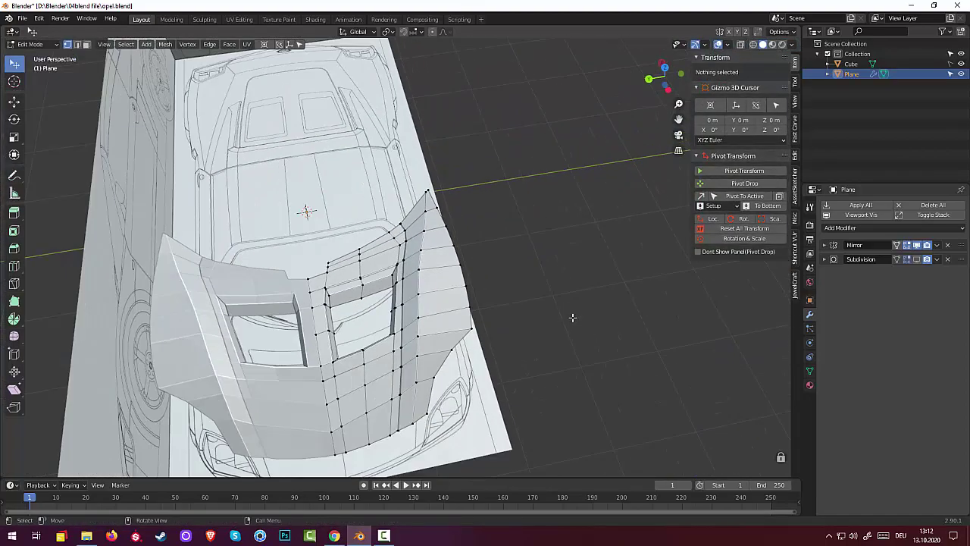
middle_drag(490, 278, 490, 278)
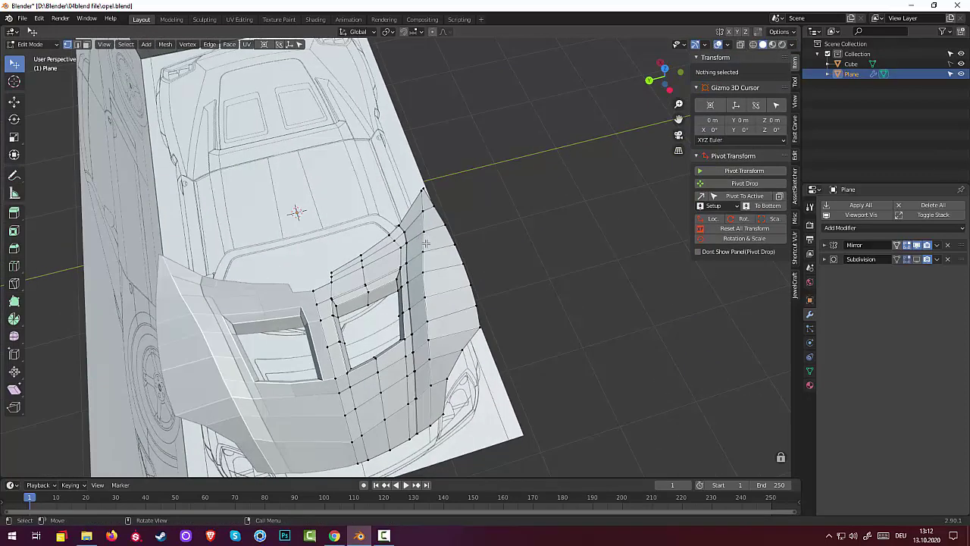
key(KP_7)
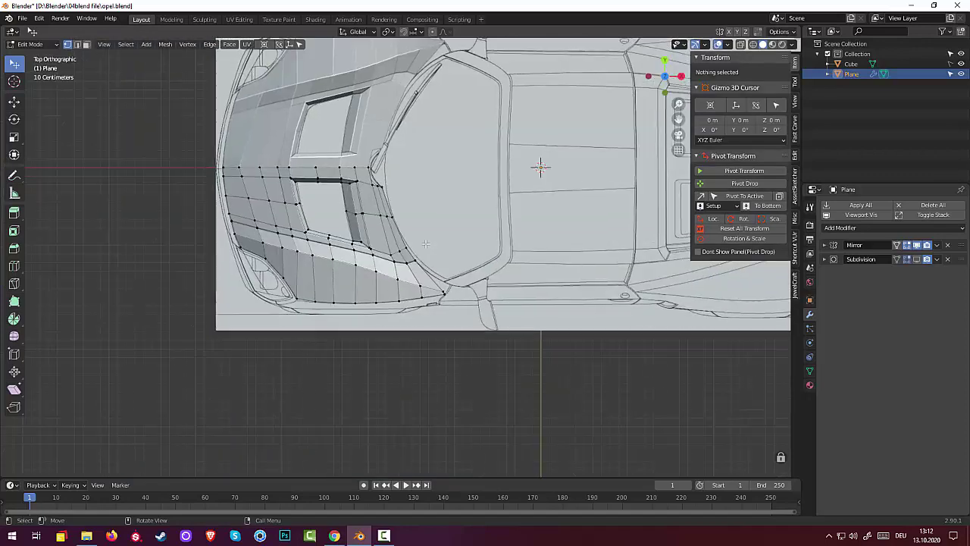
Select the eleven vertices along the hood's outer lower edge row
click(397, 281)
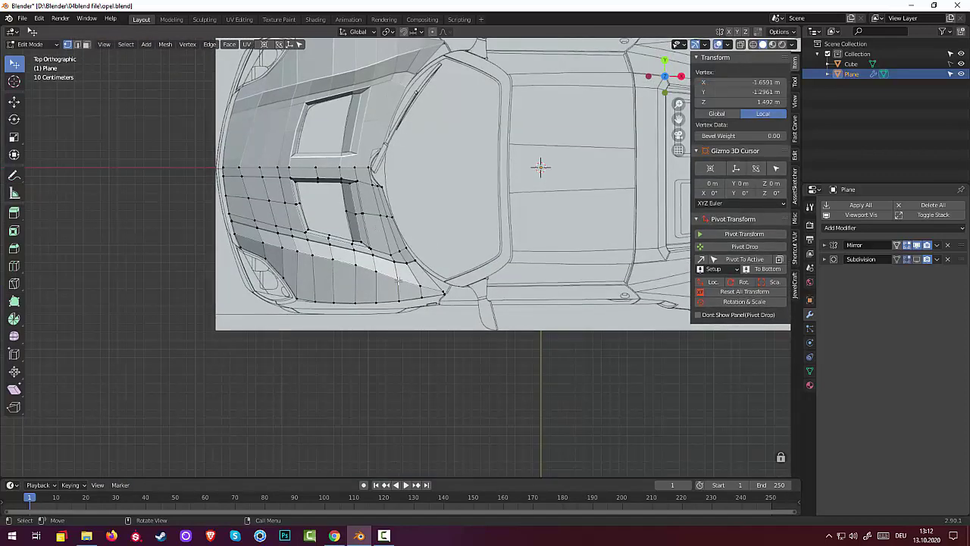
shift+click(264, 247)
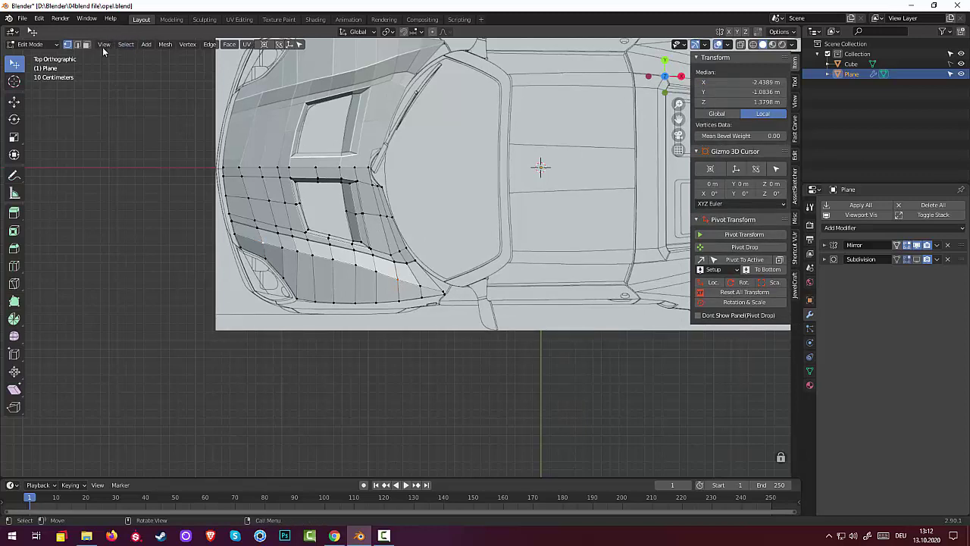
shift+click(230, 222)
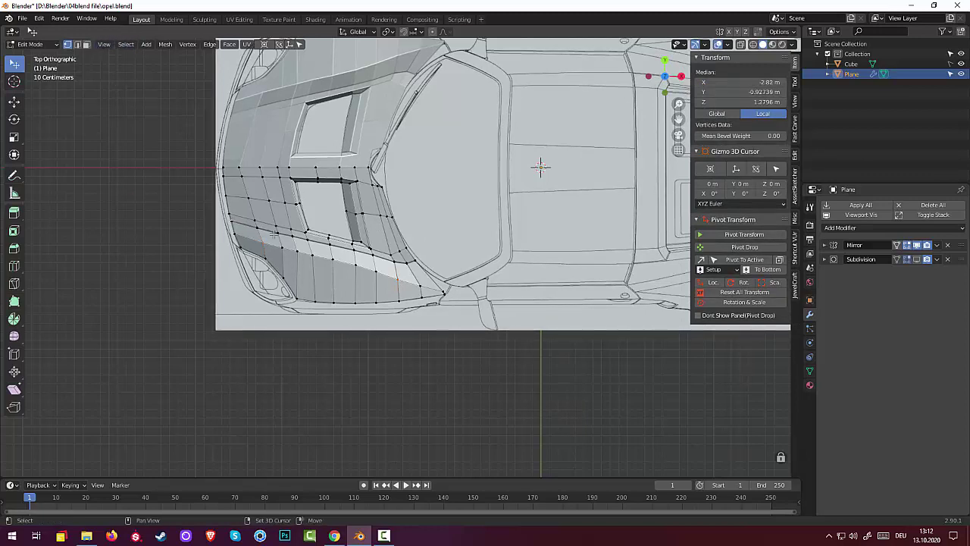
shift+click(237, 234)
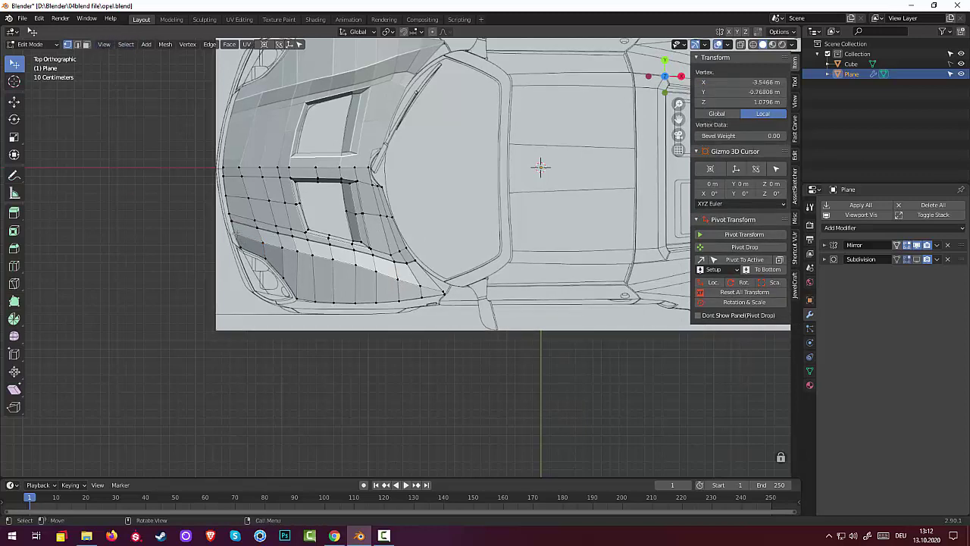
shift+click(282, 247)
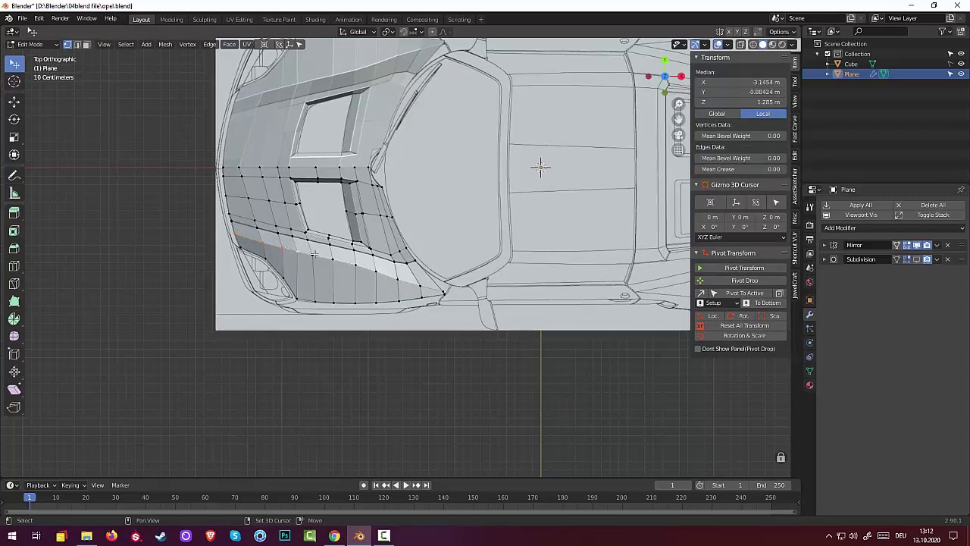
shift+click(311, 256)
shift+click(335, 260)
shift+click(356, 265)
shift+click(376, 272)
shift+click(400, 278)
shift+click(421, 288)
Flatten the selected outer-edge row with LoopTools Flatten and inspect it from angled views
right_click(466, 210)
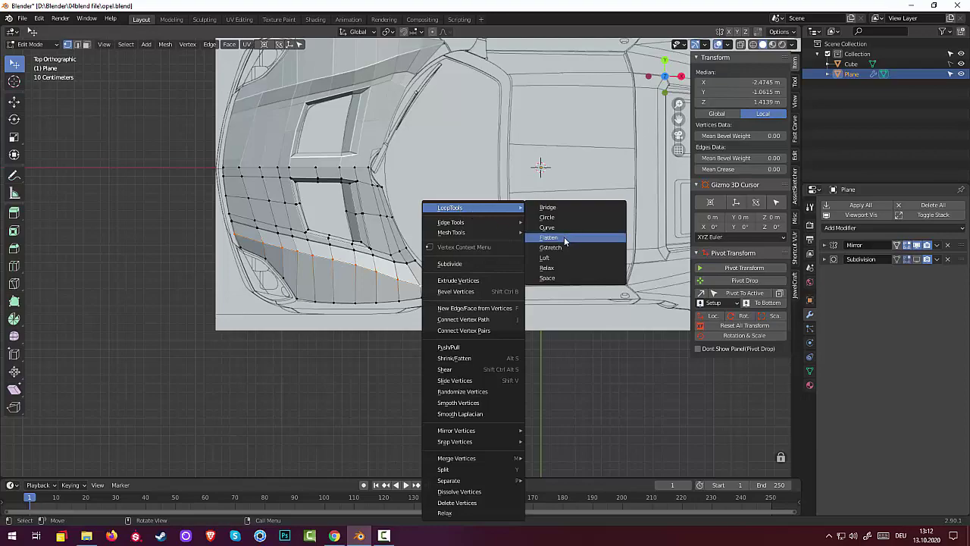
click(548, 237)
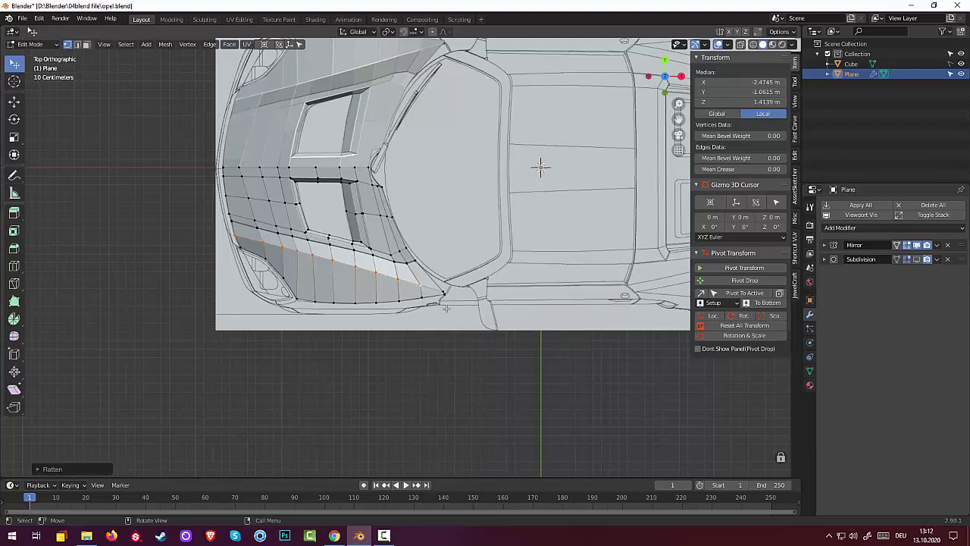
middle_drag(446, 309, 566, 256)
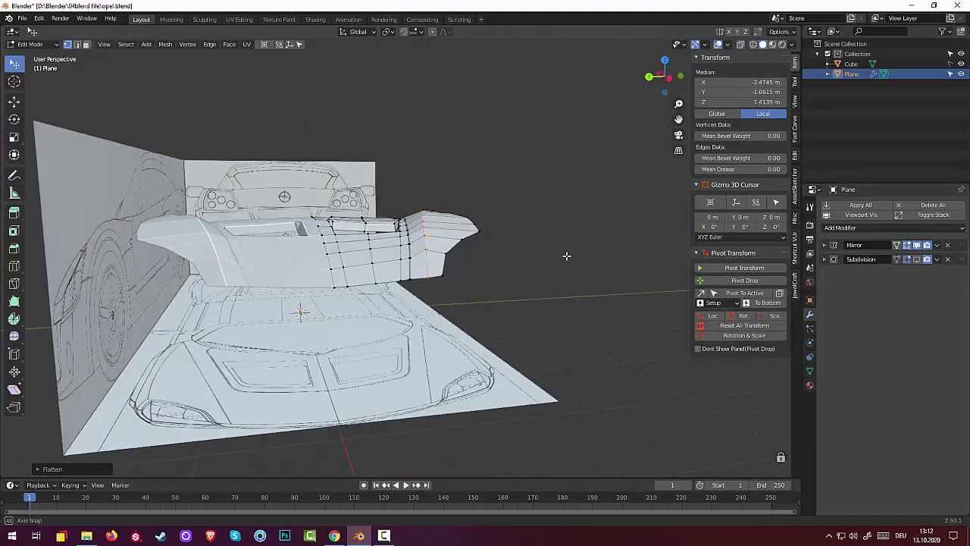
middle_drag(566, 256, 493, 329)
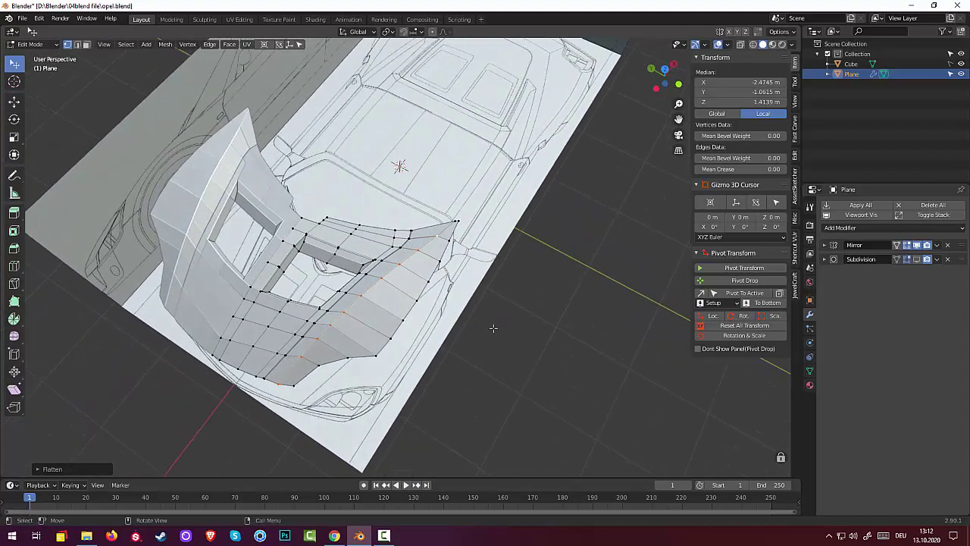
scroll(476, 331, up, 2)
scroll(464, 347, up, 3)
scroll(464, 347, down, 3)
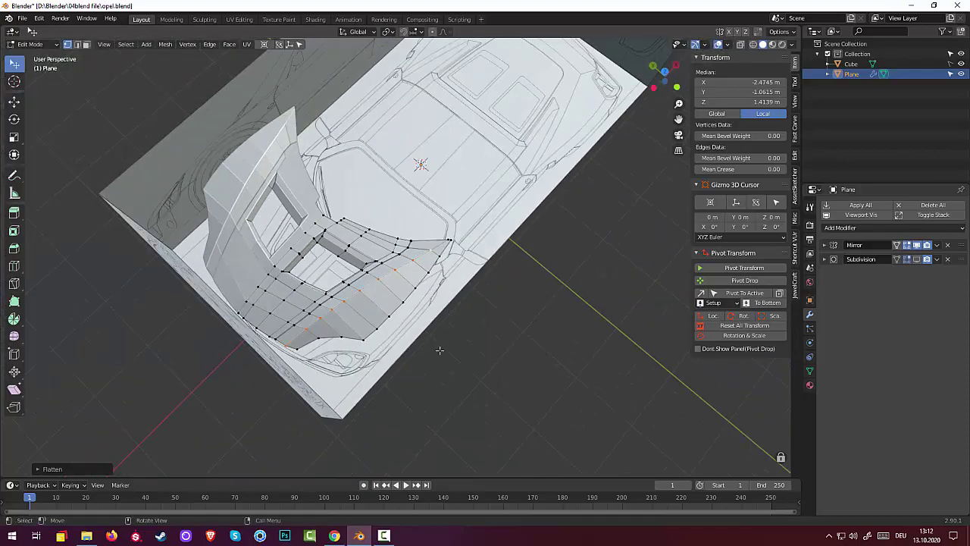
mouse_move(440, 346)
middle_down()
mouse_move(440, 328)
mouse_move(444, 340)
middle_up()
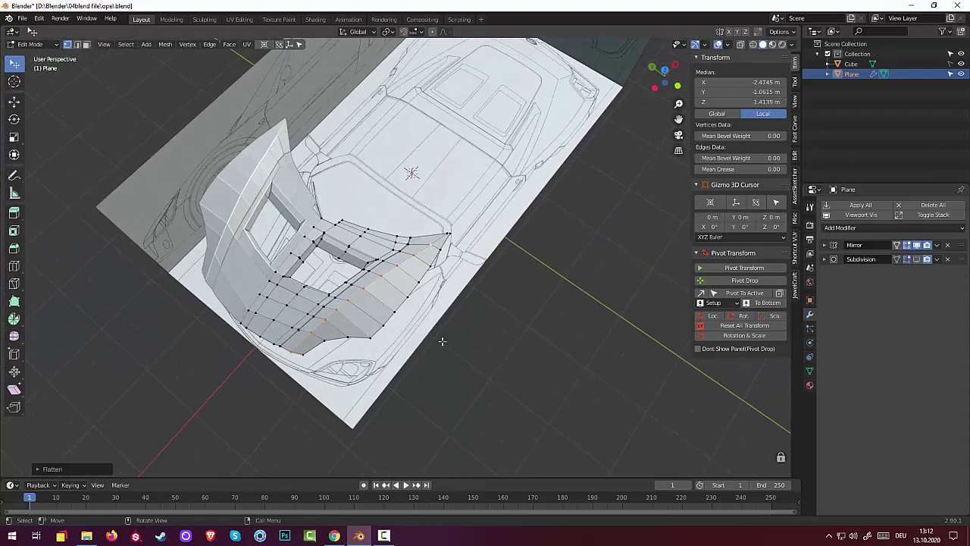
Show the Subdivision modifier in the viewport, select one vertex, and switch to Edge select mode
click(917, 259)
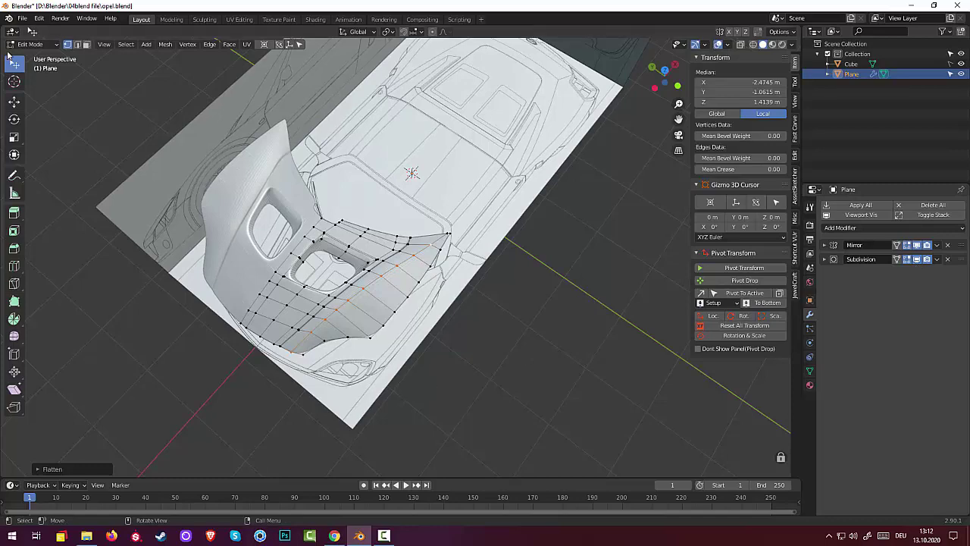
scroll(274, 330, up, 2)
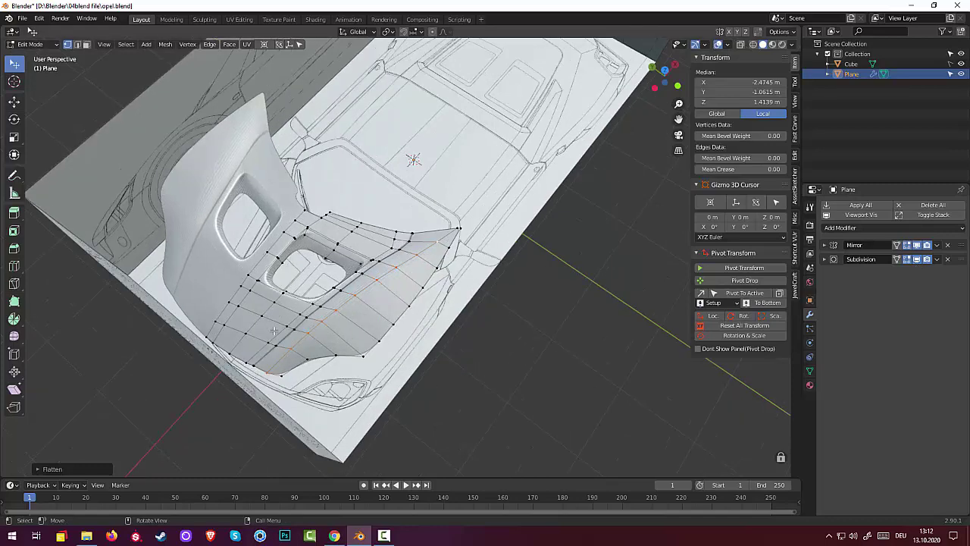
scroll(274, 331, up, 2)
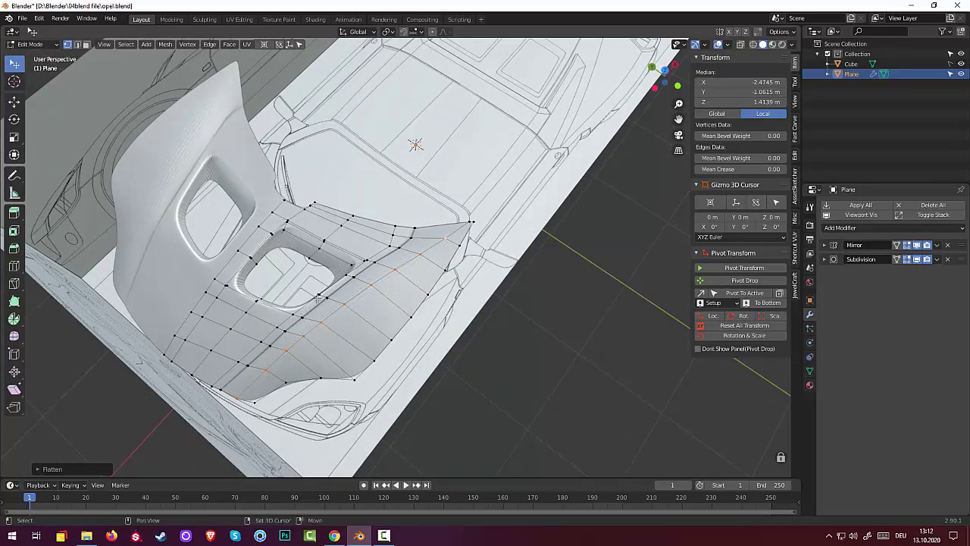
mouse_move(277, 321)
middle_down()
mouse_move(497, 335)
mouse_move(480, 327)
middle_up()
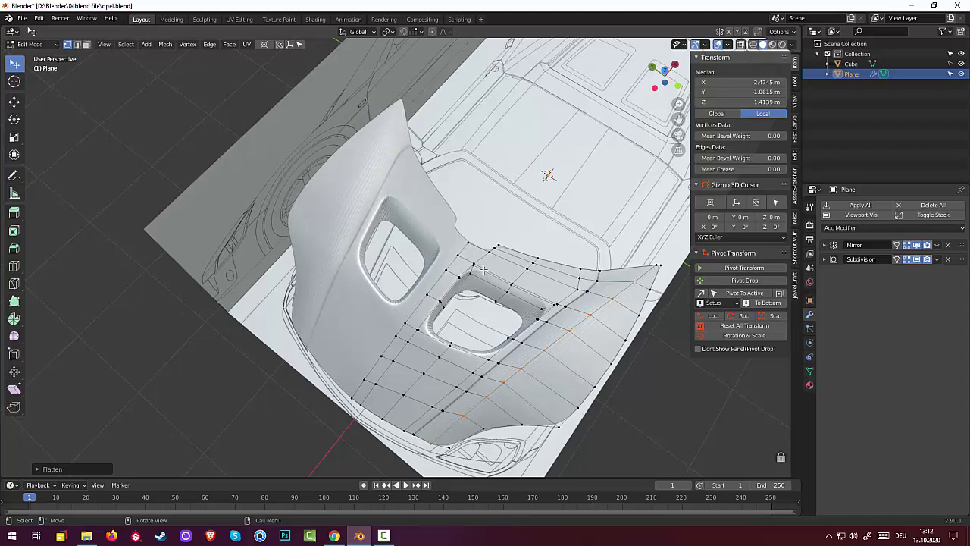
click(483, 271)
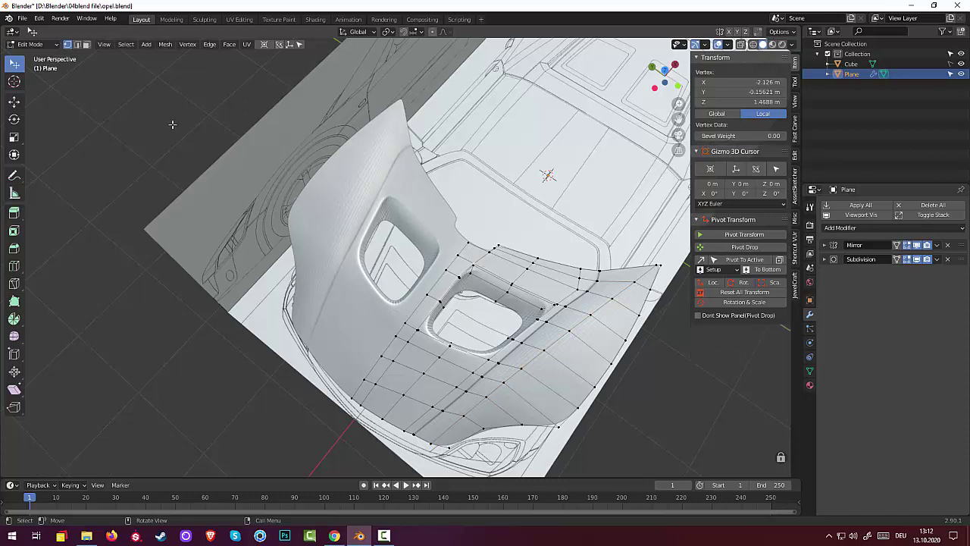
click(77, 44)
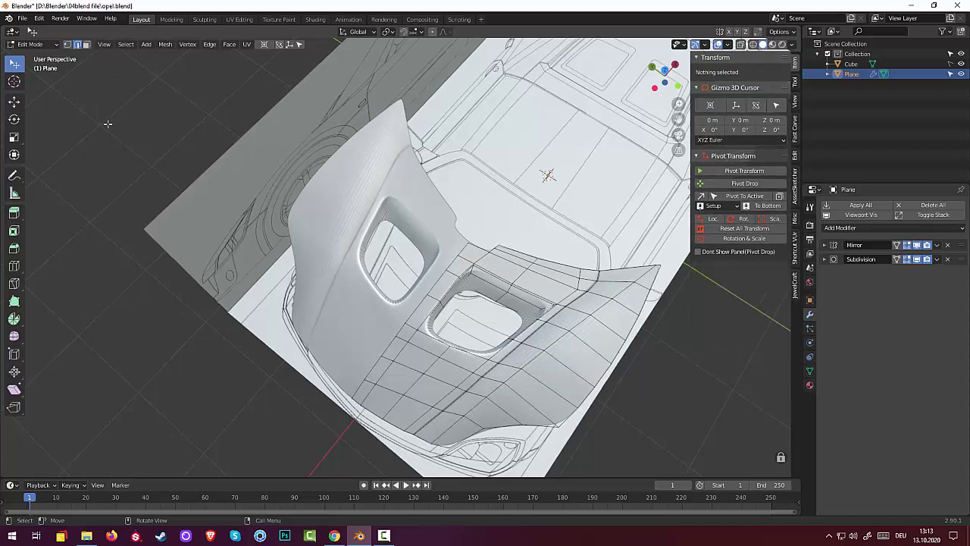
Add a new edge loop beside the front vent opening
click(474, 270)
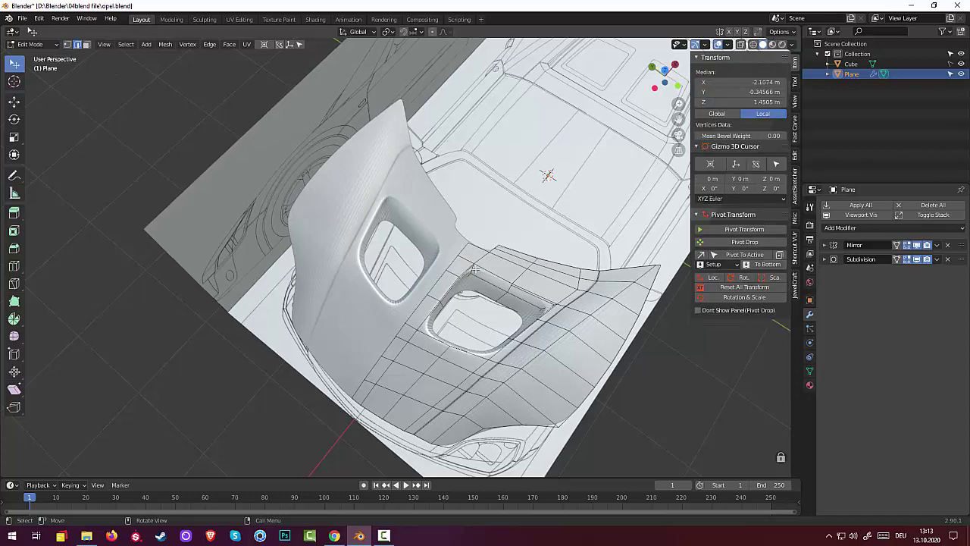
key(ctrl)
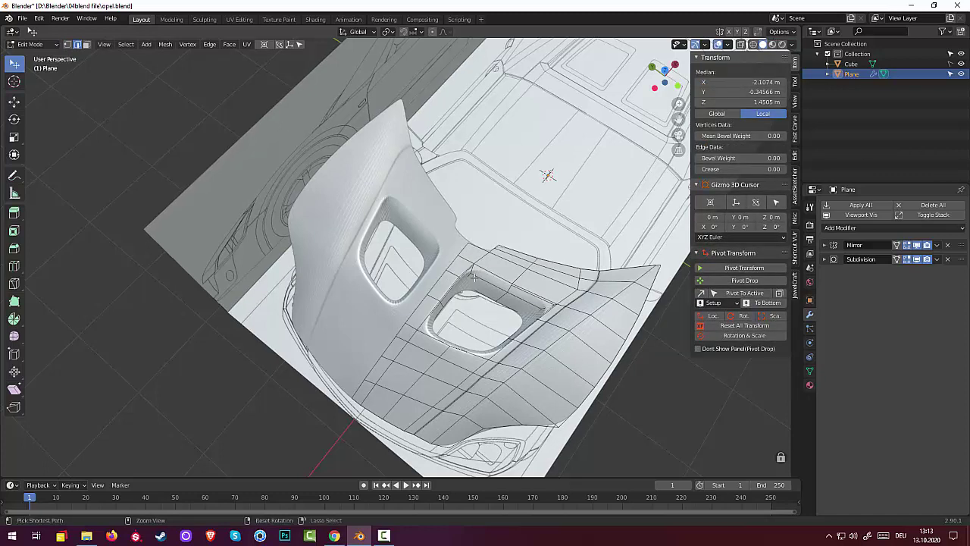
ctrl+click(471, 274)
key(g)
key(g)
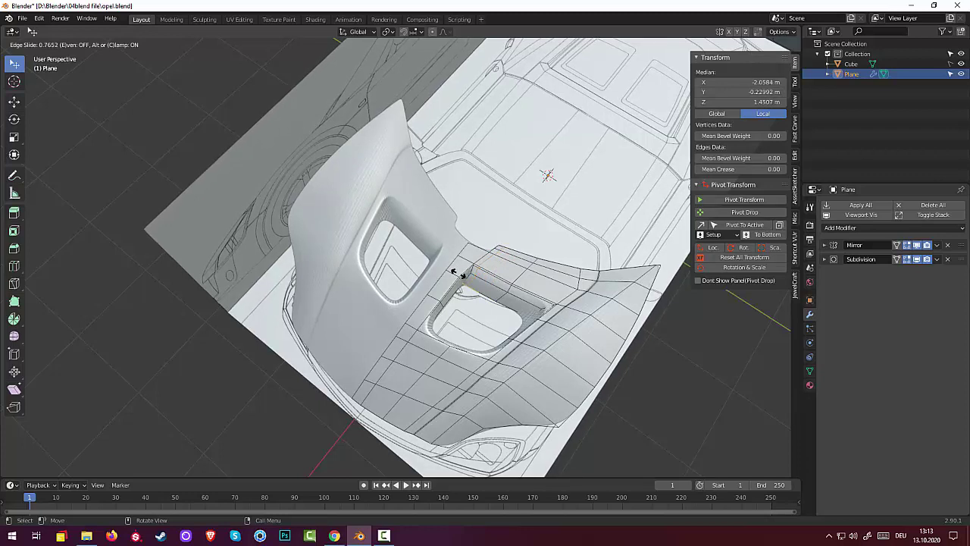
click(457, 273)
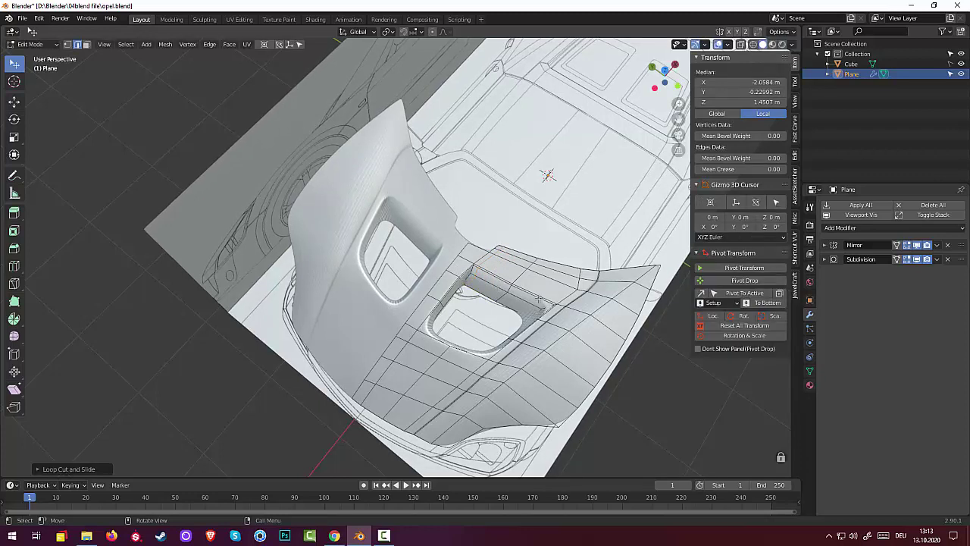
Edge-slide an edge beside the vent along the hood surface
click(424, 334)
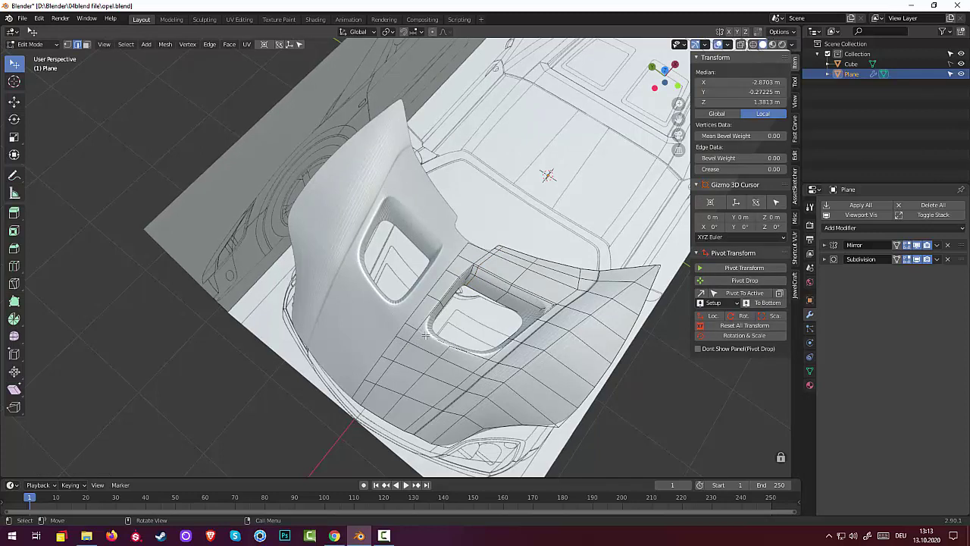
click(541, 298)
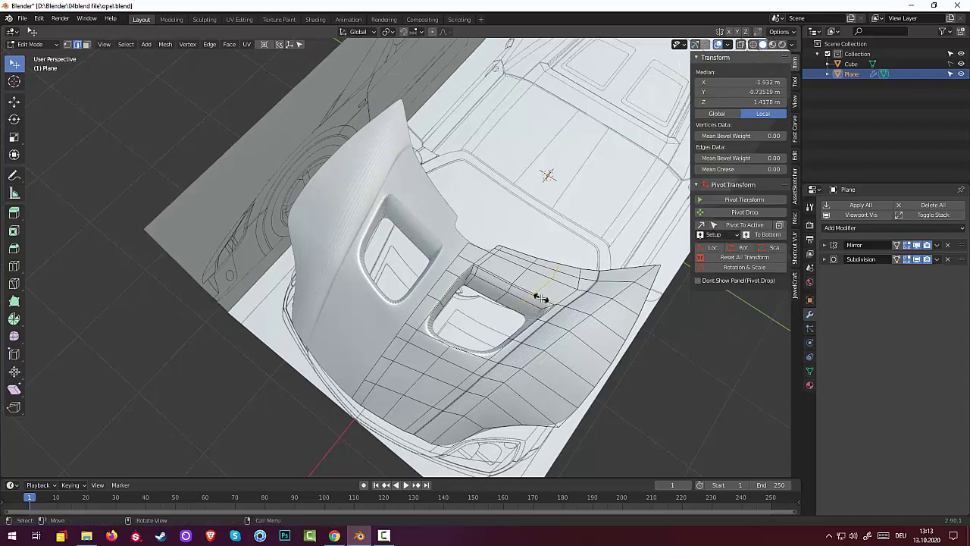
key(g)
key(g)
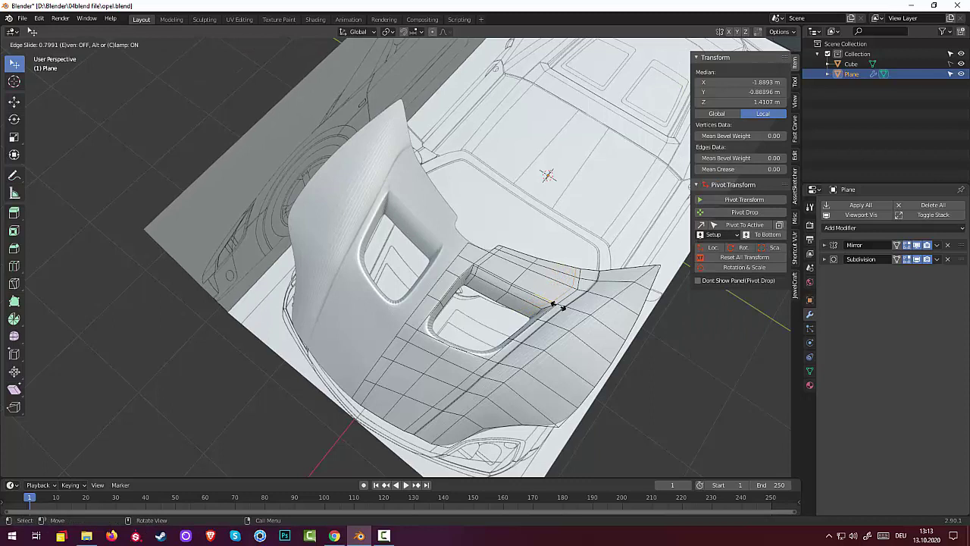
click(547, 301)
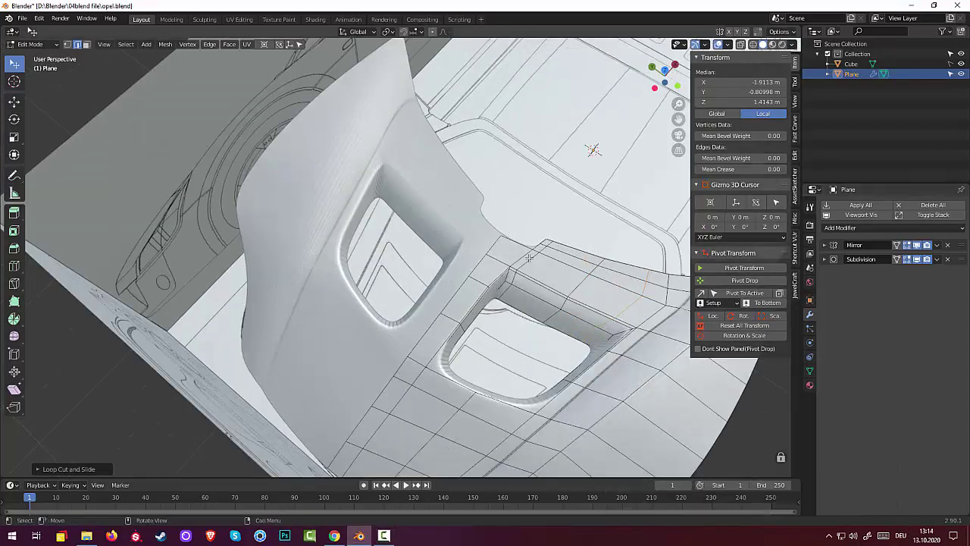
Select two edges at the vent opening's corner and switch to top orthographic view
click(528, 257)
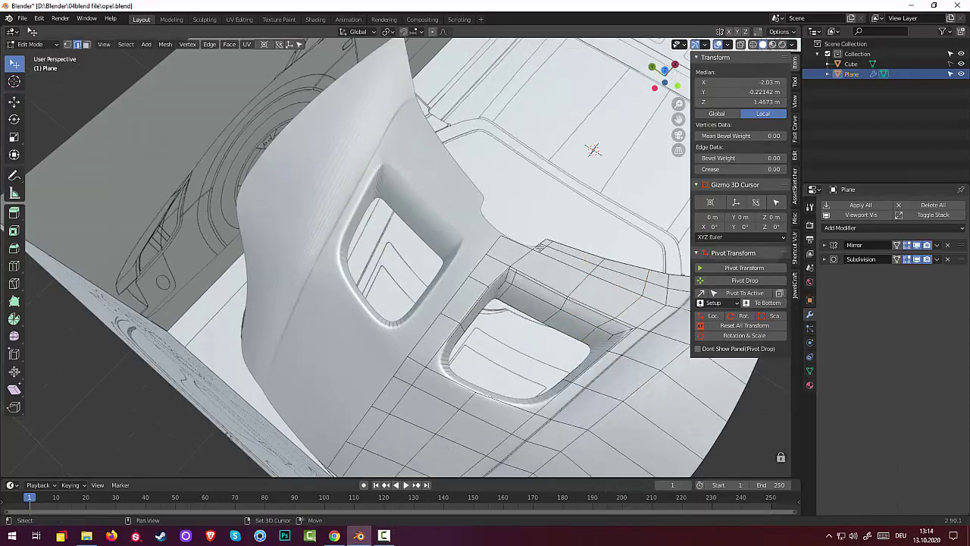
shift+click(540, 247)
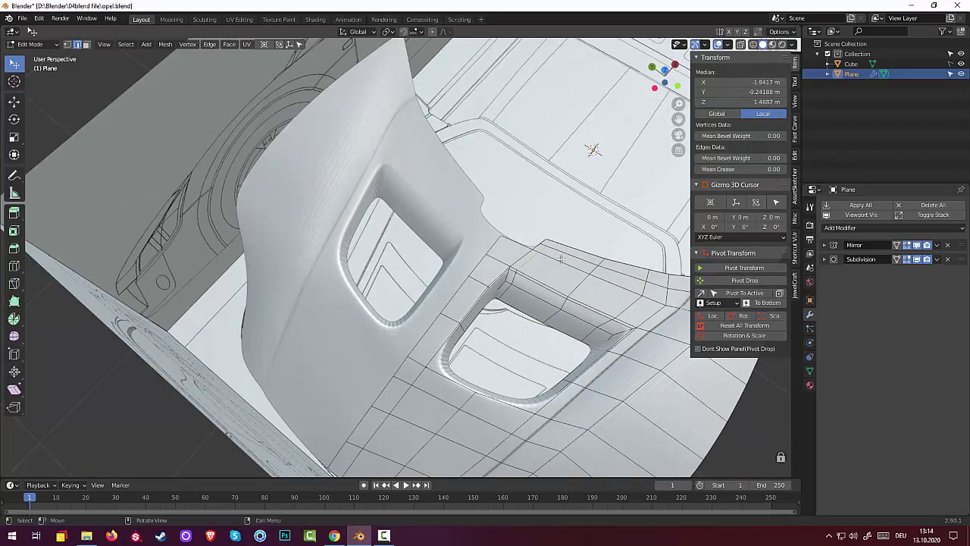
key(KP_7)
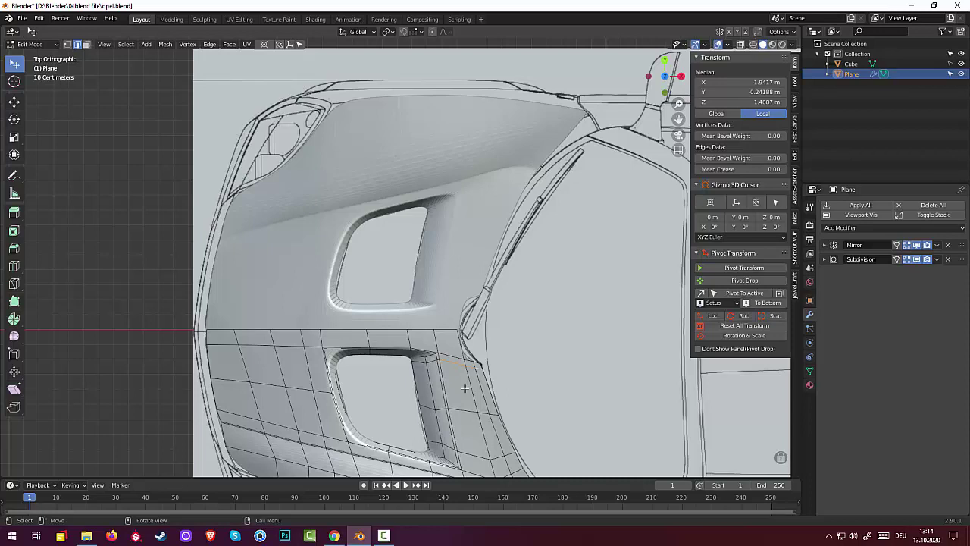
Edge-slide the selected edges and another lower-opening edge to the top blueprint, median X −1.8206 m
key(g)
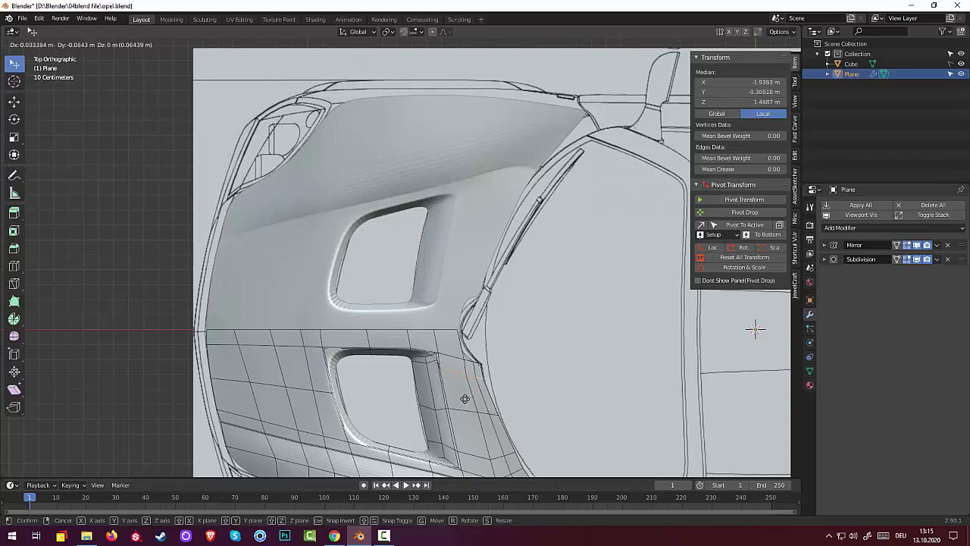
key(g)
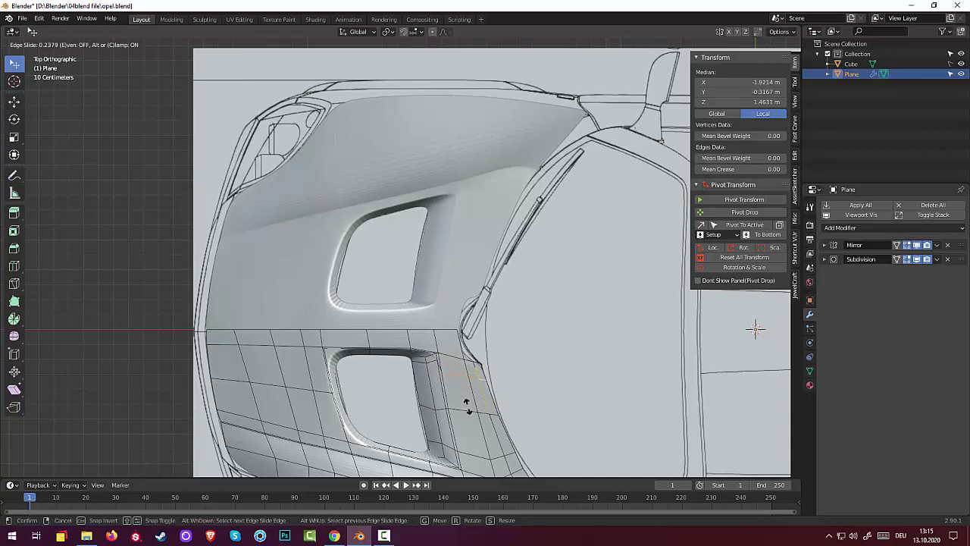
click(467, 404)
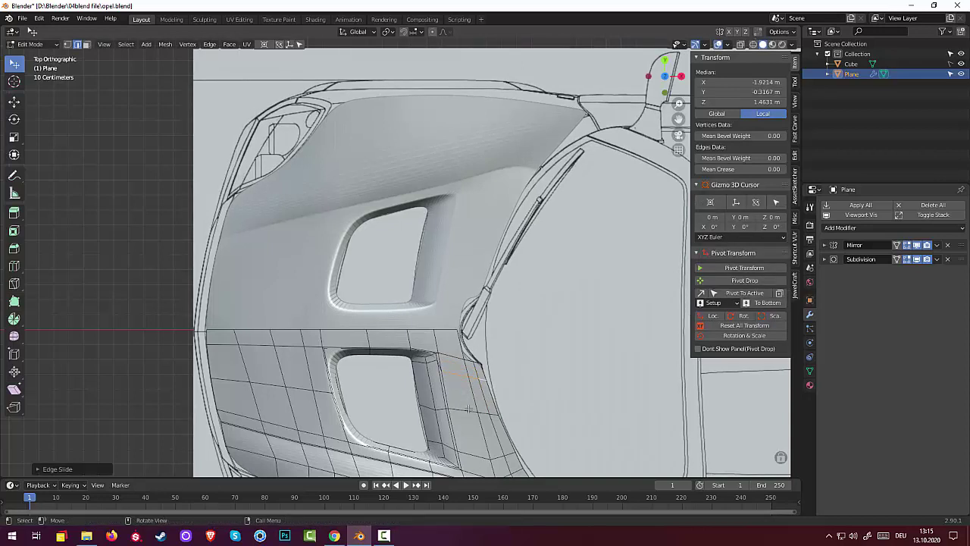
shift+click(476, 456)
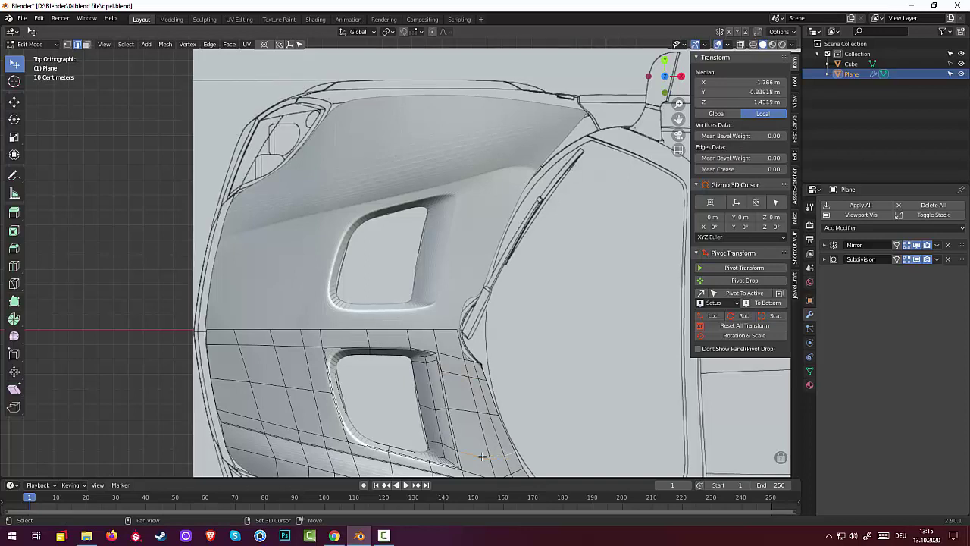
key(g)
key(g)
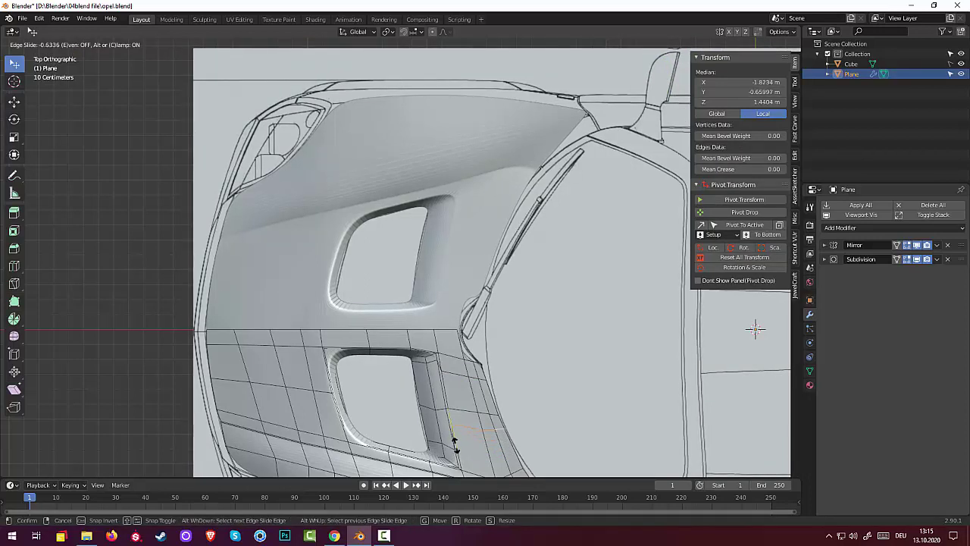
click(454, 444)
middle_drag(391, 392, 371, 334)
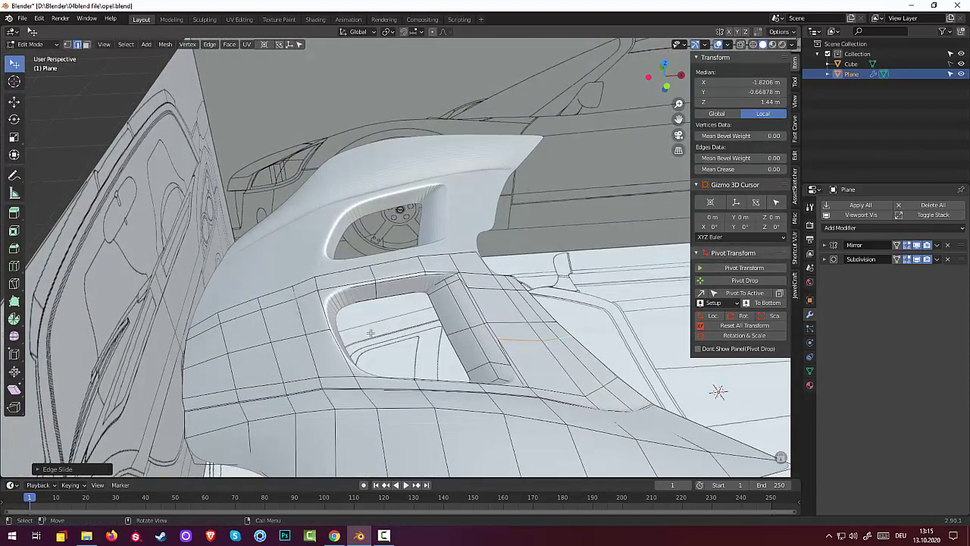
Slide three edges above the vent opening toward its rim, median X −2.7738 m, Z 1.3767 m
click(375, 291)
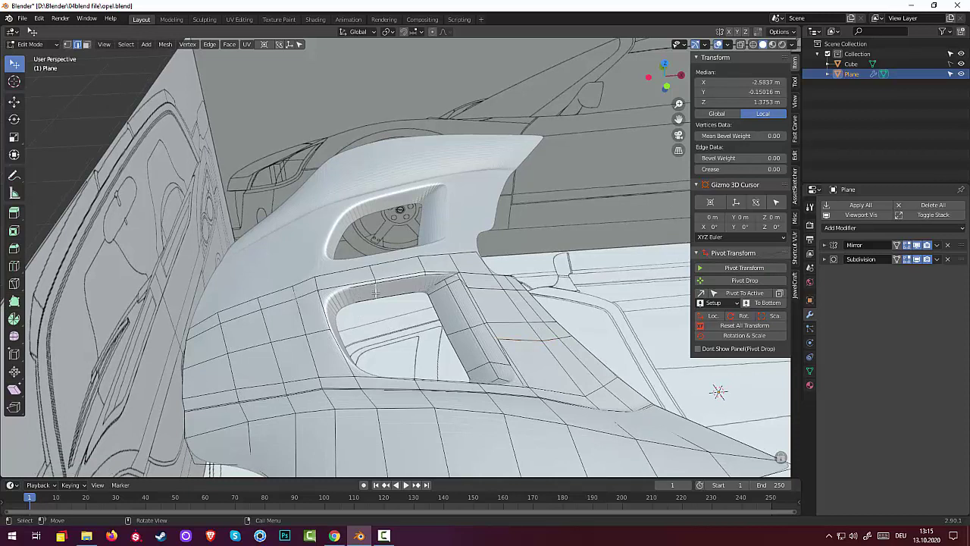
shift+click(375, 282)
shift+click(377, 288)
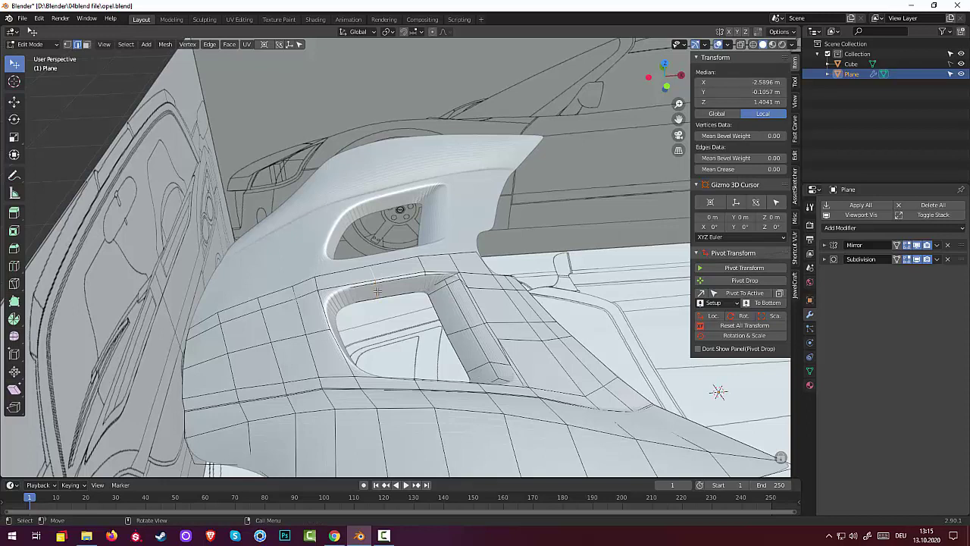
key(g)
key(g)
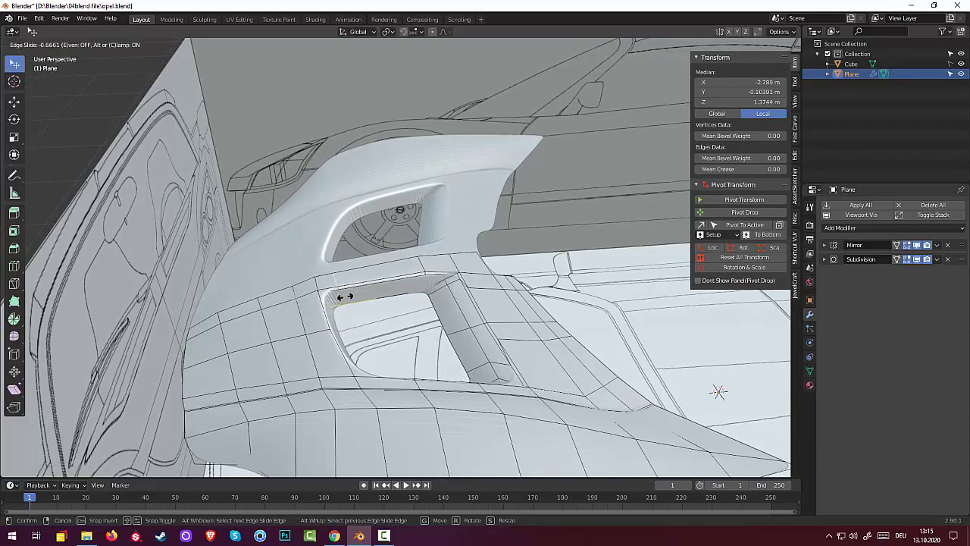
click(347, 296)
middle_drag(382, 336, 207, 364)
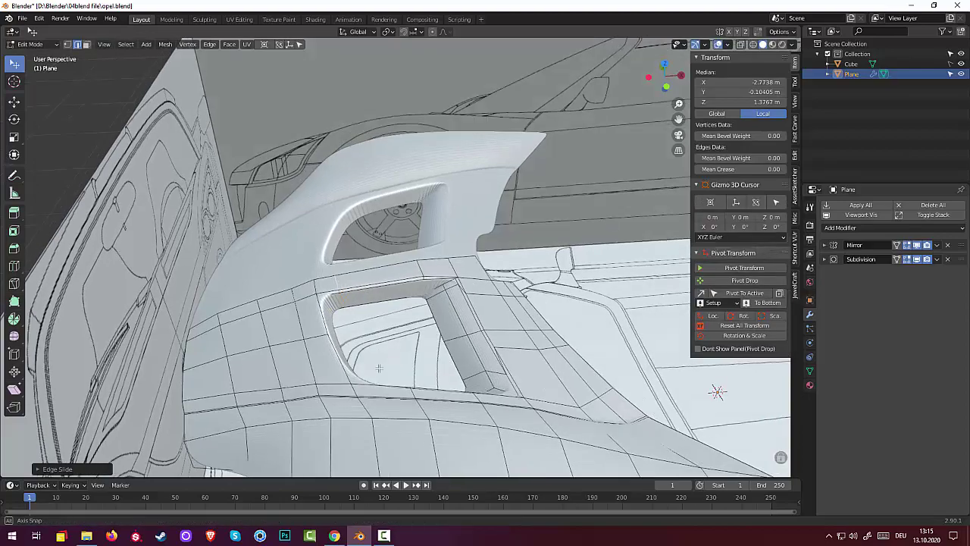
Edge-slide an edge beside the rear scoop opening to tighten its rim, then deselect all
scroll(206, 363, up, 3)
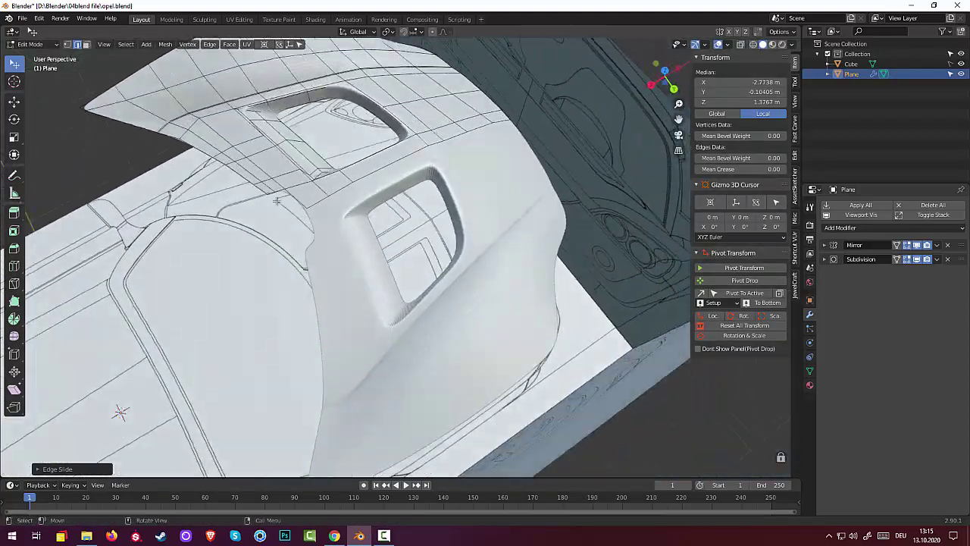
mouse_move(119, 412)
middle_down()
mouse_move(162, 389)
mouse_move(315, 111)
middle_up()
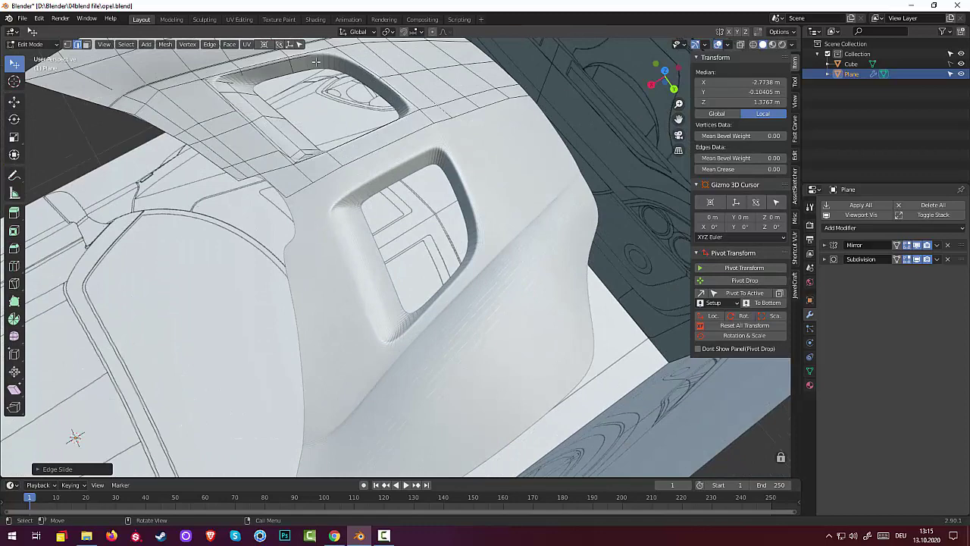
click(291, 67)
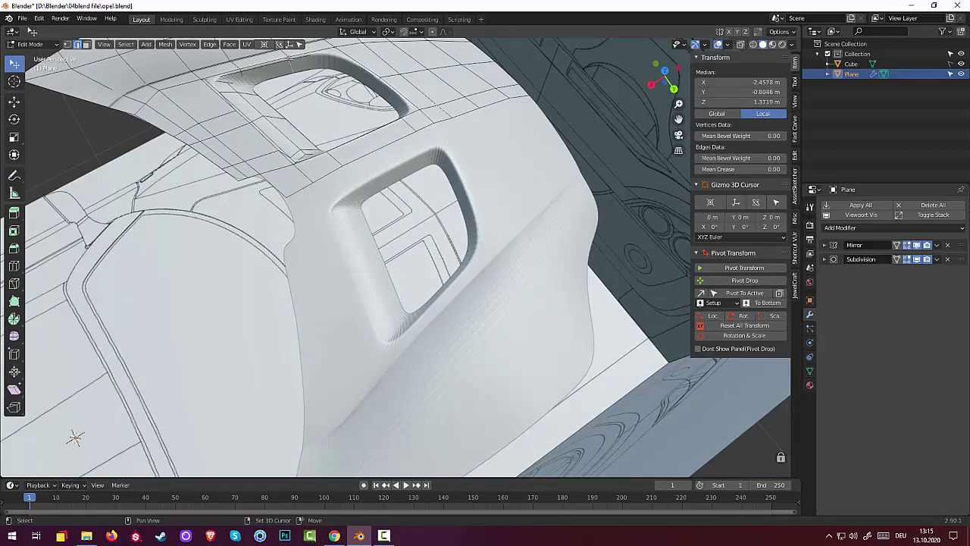
shift+click(285, 54)
scroll(310, 77, down, 3)
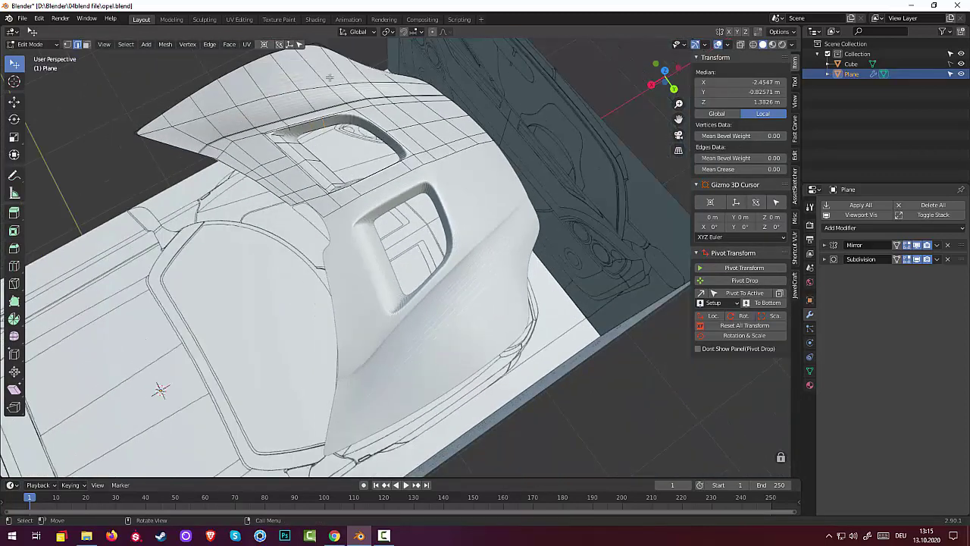
middle_drag(310, 76, 364, 291)
scroll(364, 291, up, 2)
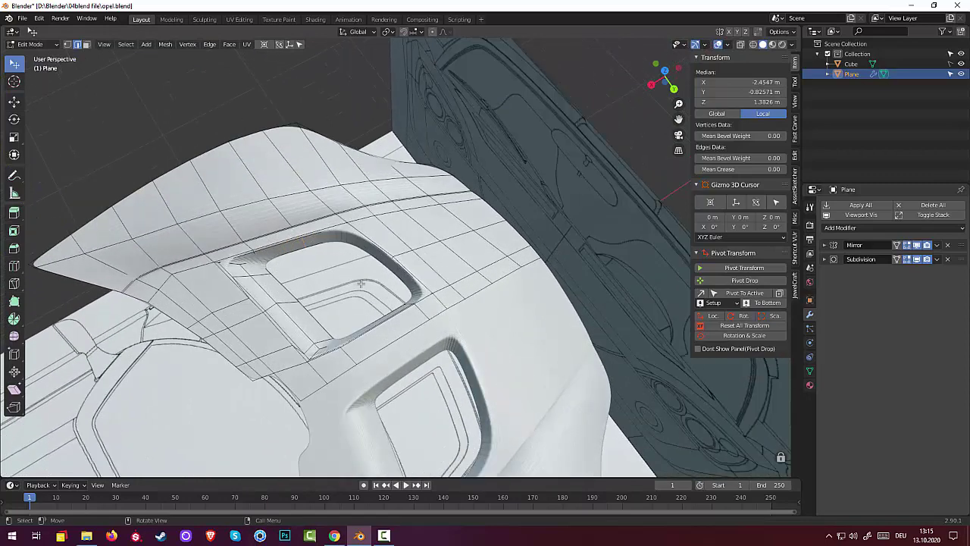
scroll(364, 290, up, 2)
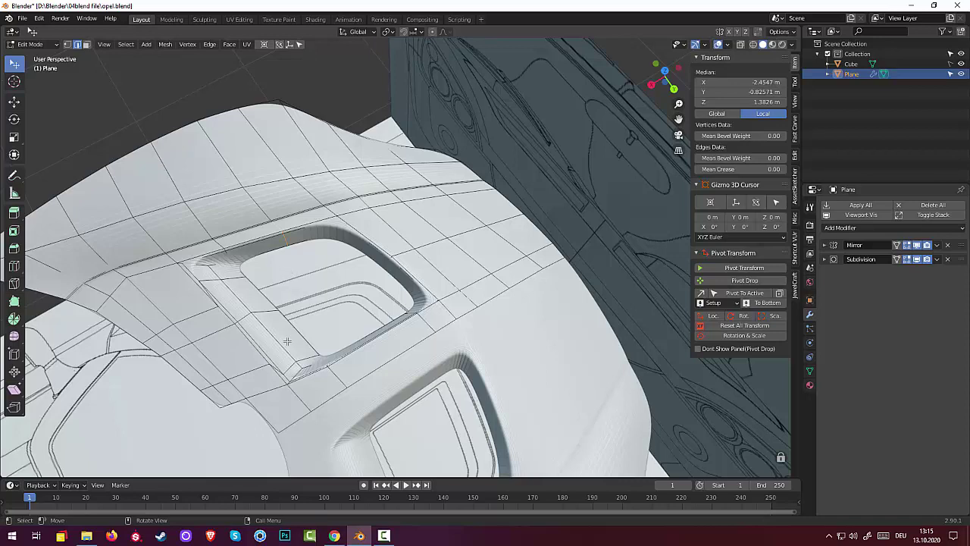
key(g)
key(g)
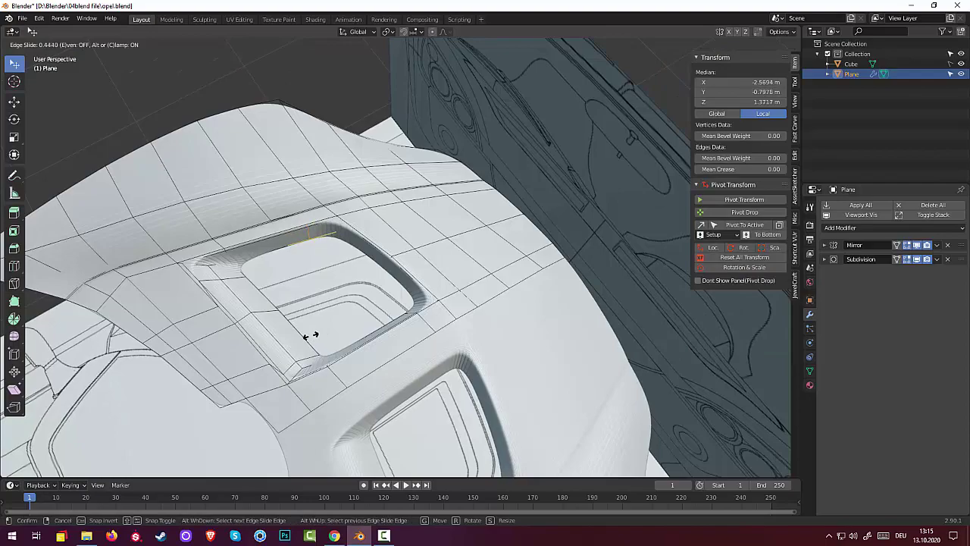
click(311, 335)
key(alt+a)
mouse_move(520, 366)
middle_down()
mouse_move(704, 342)
mouse_move(788, 349)
middle_up()
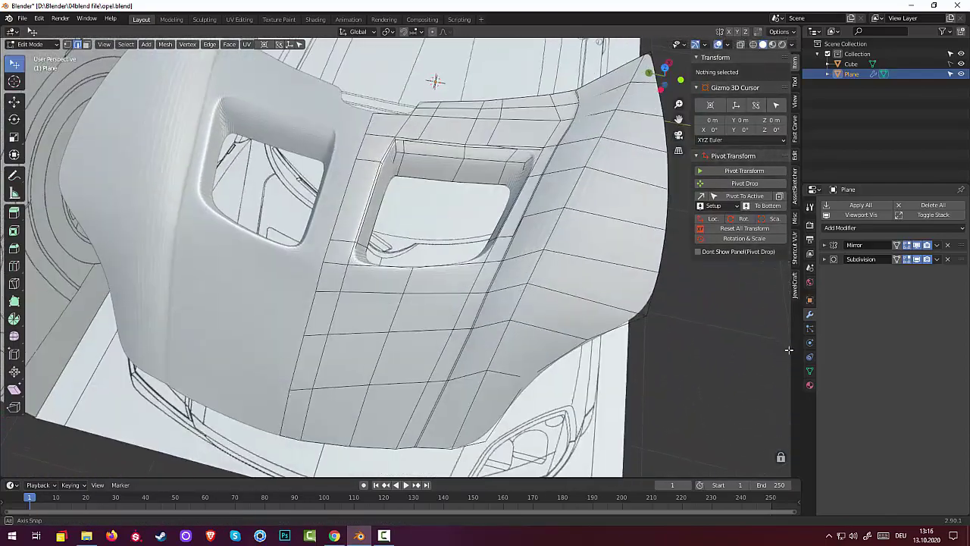
middle_drag(788, 349, 782, 352)
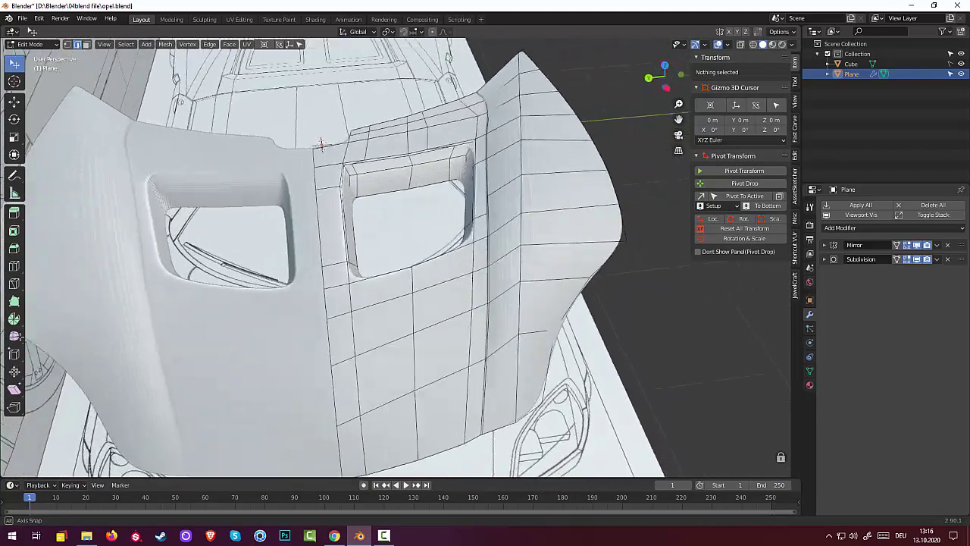
mouse_move(782, 352)
middle_down()
mouse_move(17, 335)
mouse_move(776, 352)
mouse_move(437, 218)
middle_up()
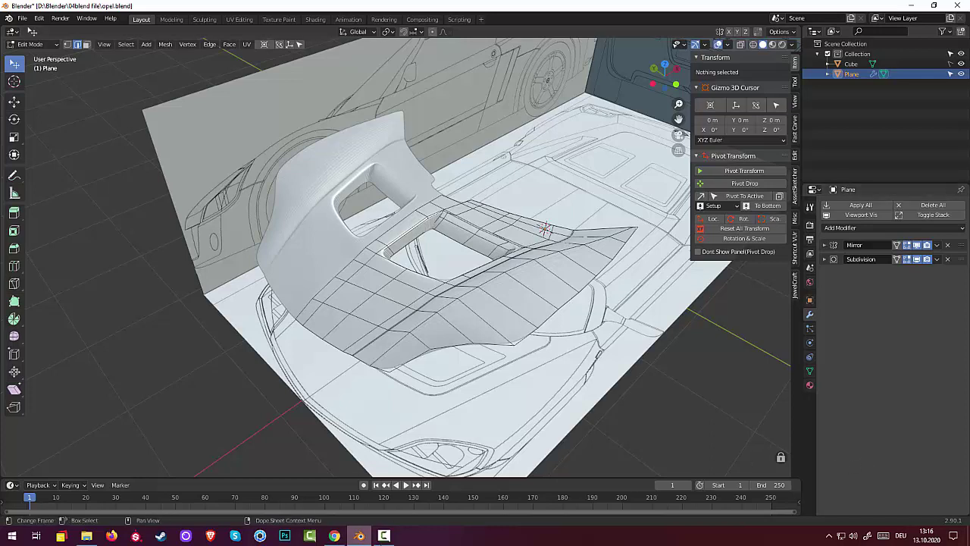
click(384, 535)
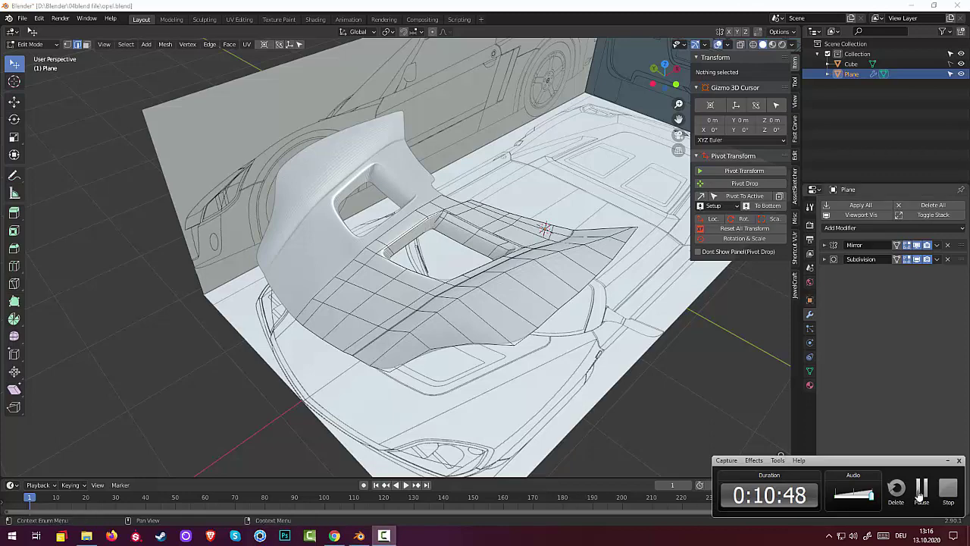
click(920, 493)
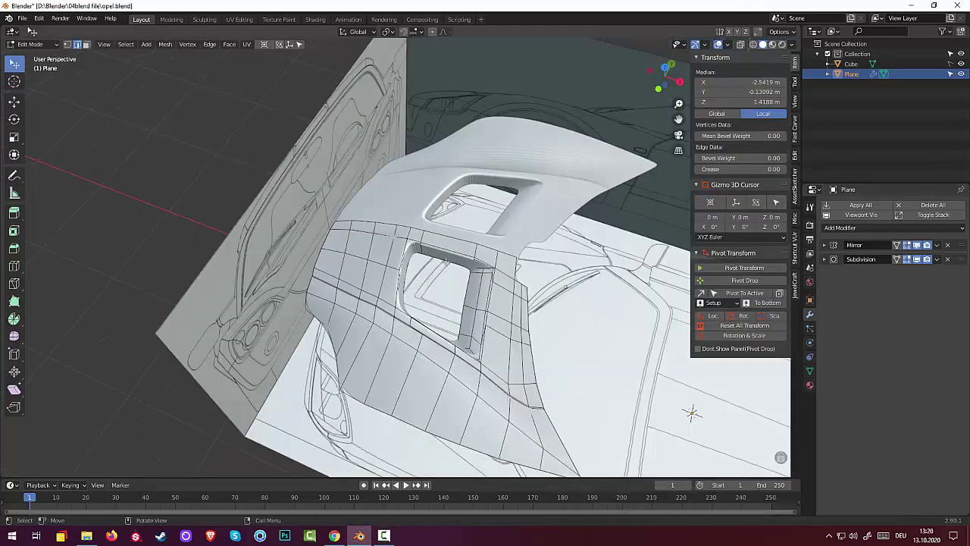
Add a centred loop cut around the hood's scoop opening
key(ctrl+r)
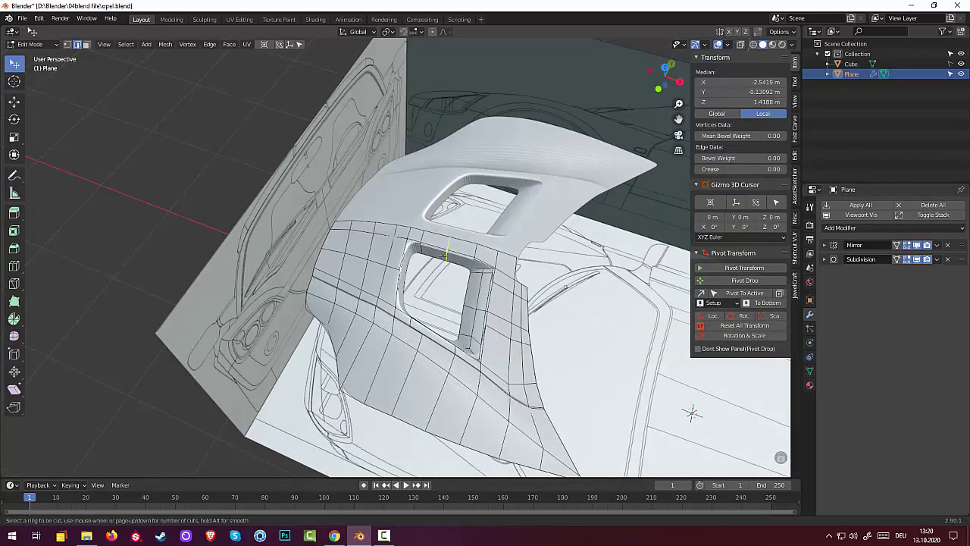
click(443, 256)
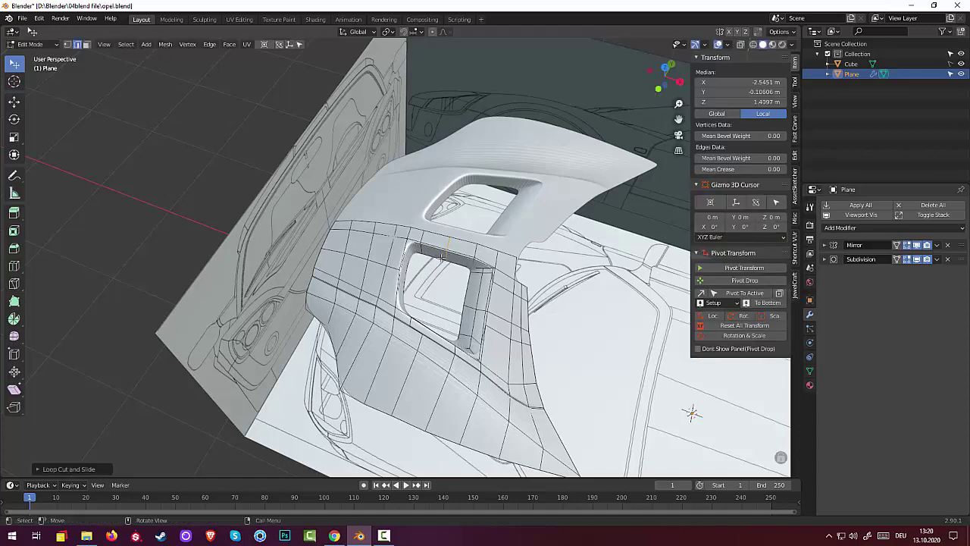
right_click(504, 299)
Hide the Subdivision modifier in the viewport to reveal the faceted cage around the vent
middle_drag(504, 299, 400, 239)
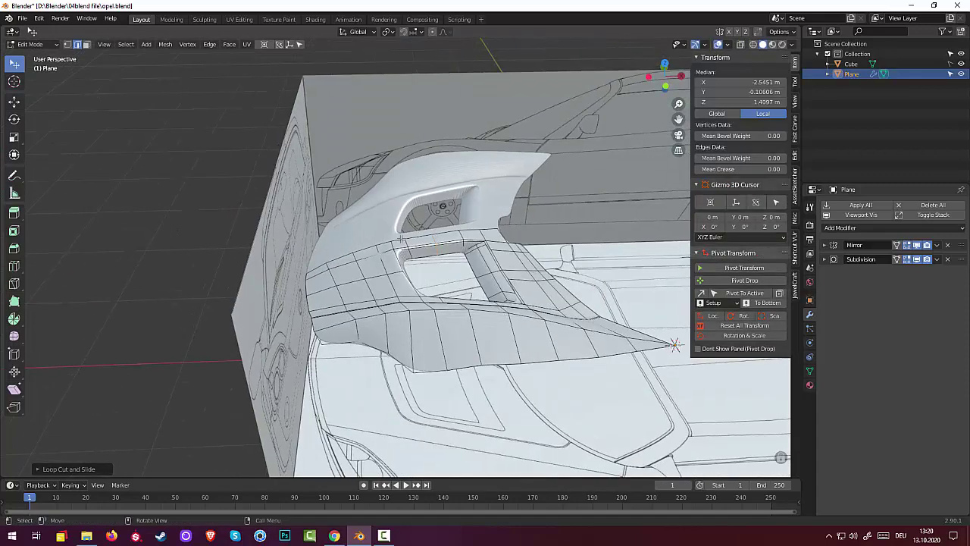
click(917, 259)
middle_drag(651, 290, 418, 256)
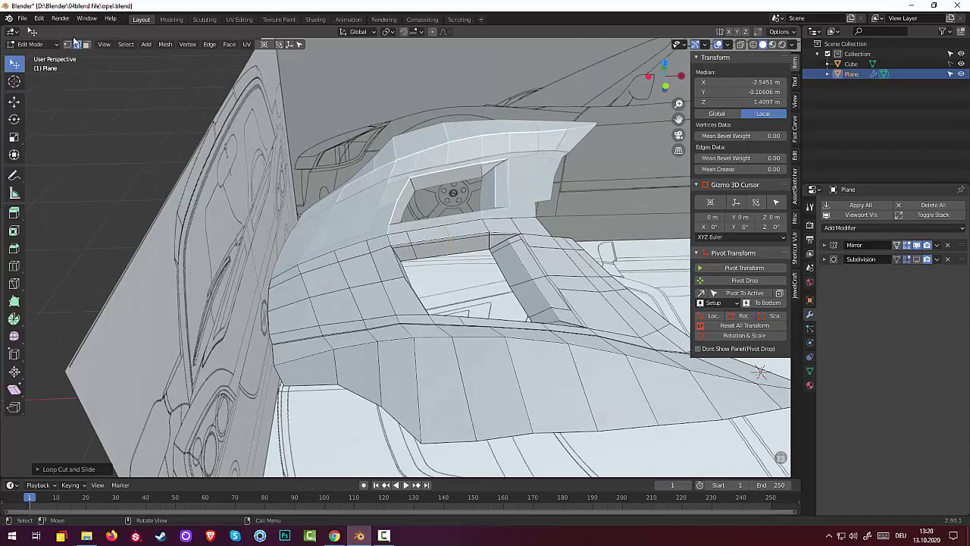
In vertex select mode, raise the vertex at the vent's front edge along Z
click(67, 44)
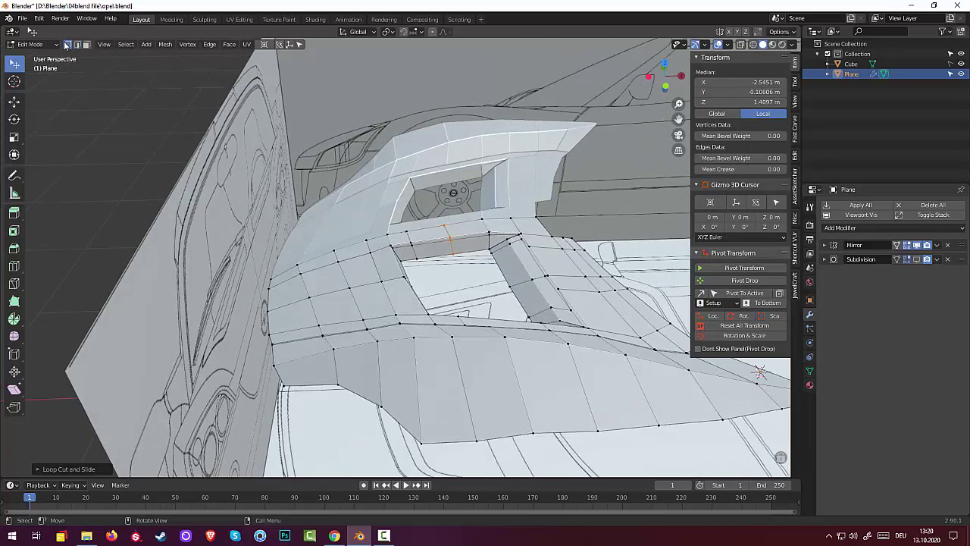
click(444, 227)
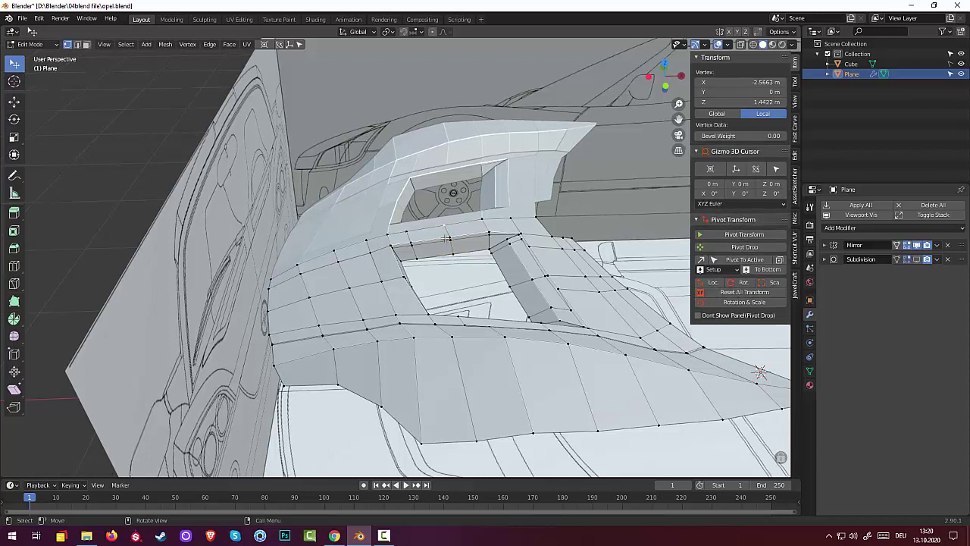
key(g)
key(z)
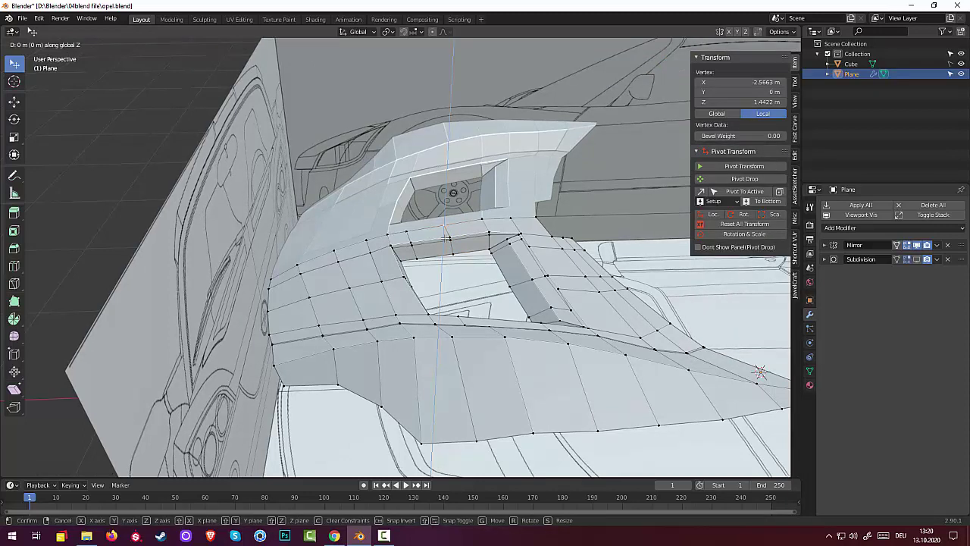
click(445, 238)
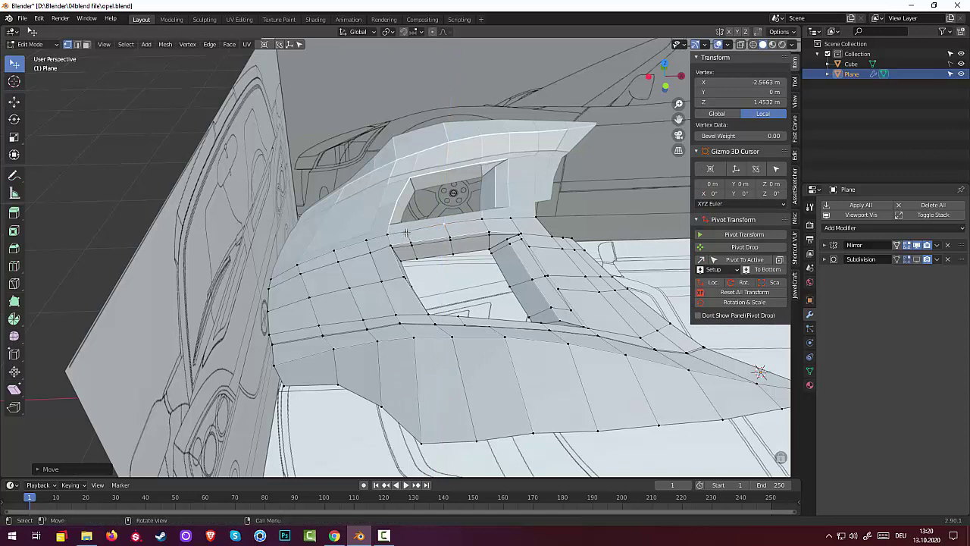
Raise the neighbouring vent-edge vertex along Z, then select another side vertex
click(407, 233)
key(g)
key(z)
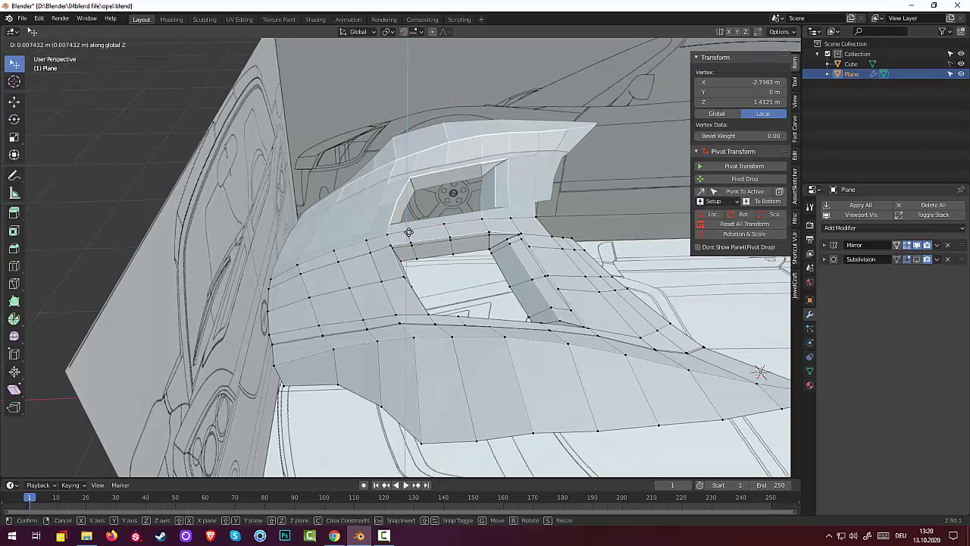
click(407, 232)
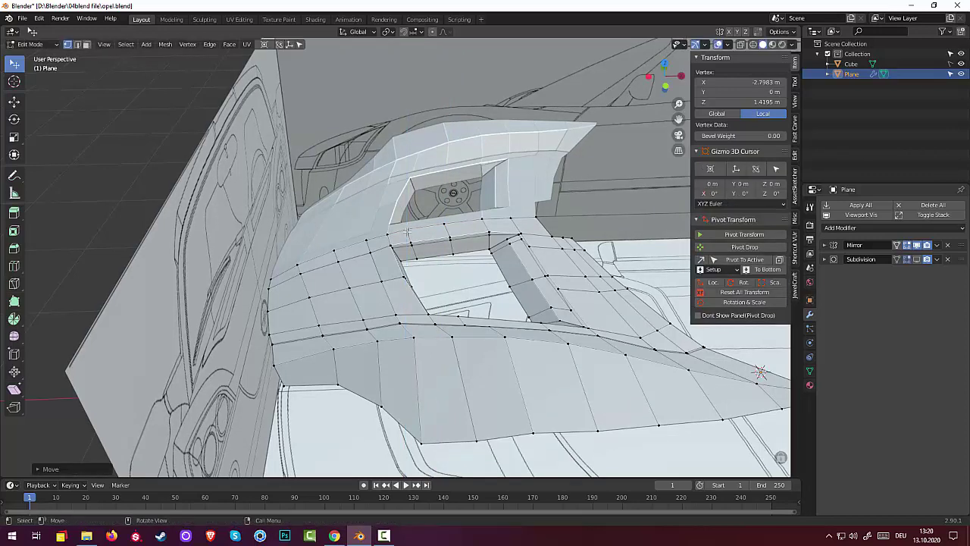
click(367, 240)
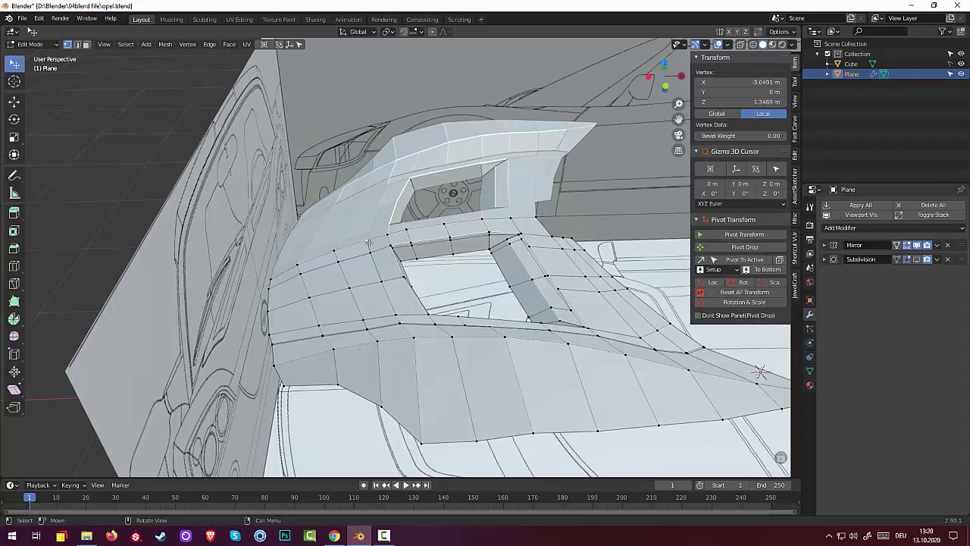
middle_drag(375, 252, 372, 307)
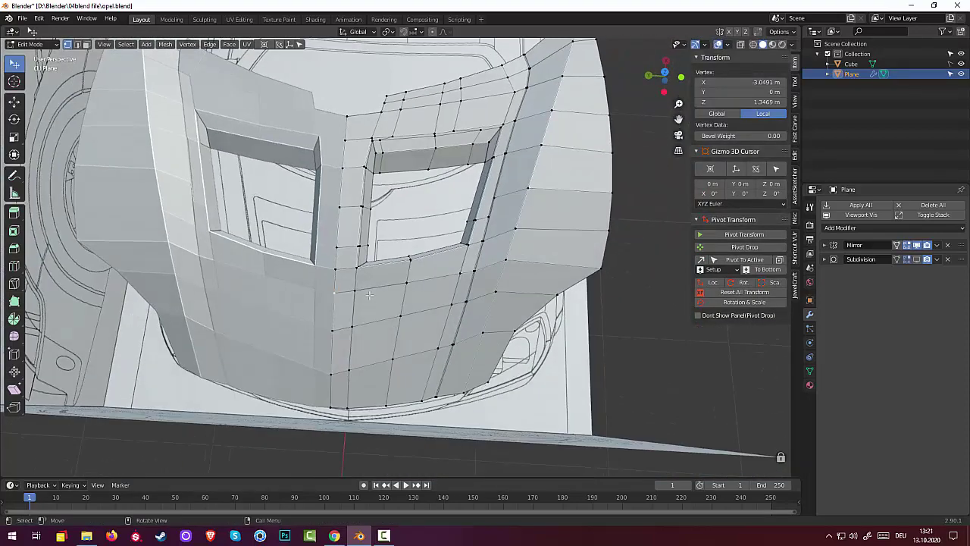
Nudge the first two side-edge vertices slightly upward along Z
mouse_move(372, 296)
middle_down()
mouse_move(382, 240)
mouse_move(370, 190)
middle_up()
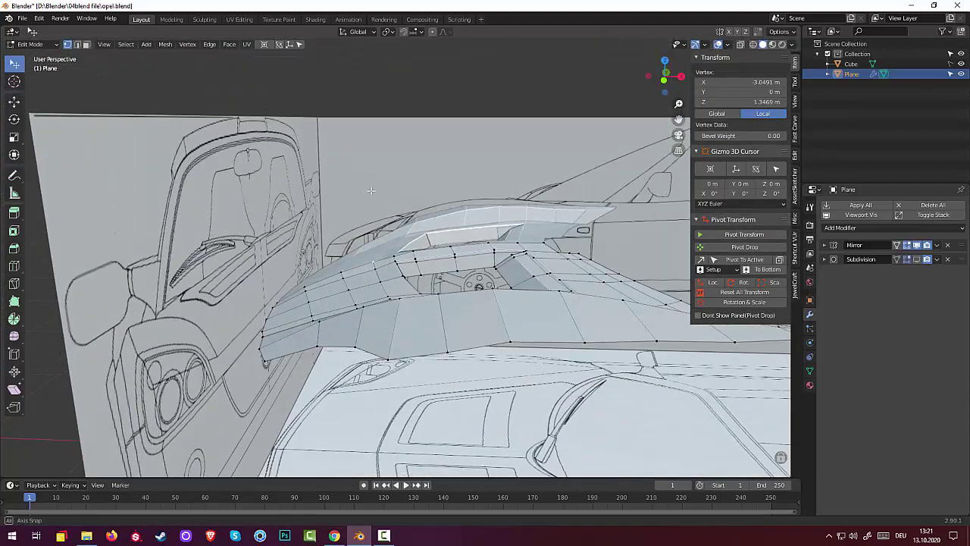
click(393, 257)
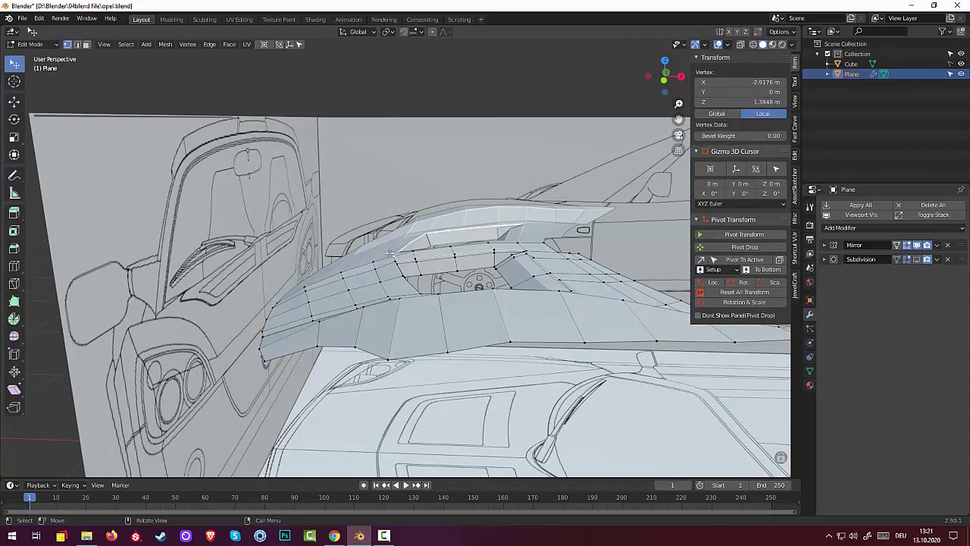
key(g)
key(z)
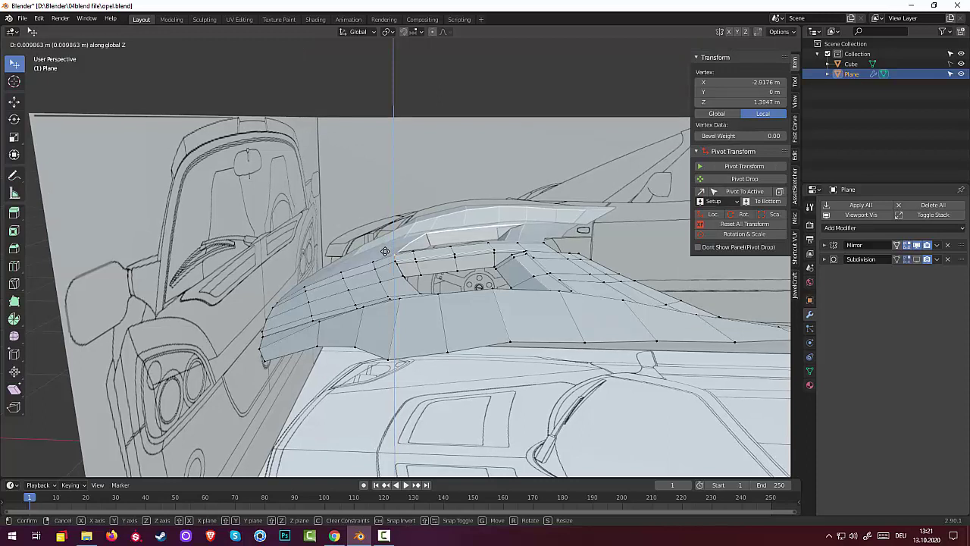
click(384, 251)
click(341, 272)
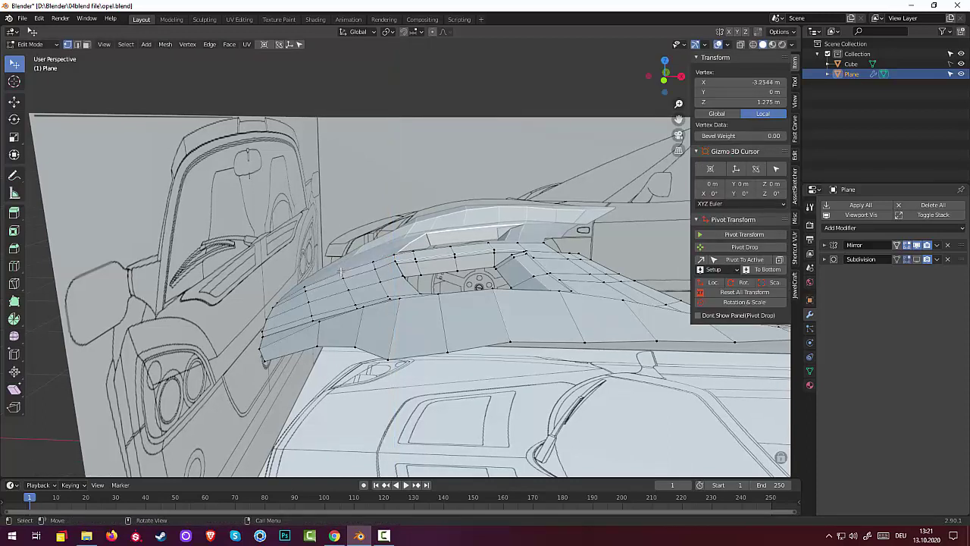
key(g)
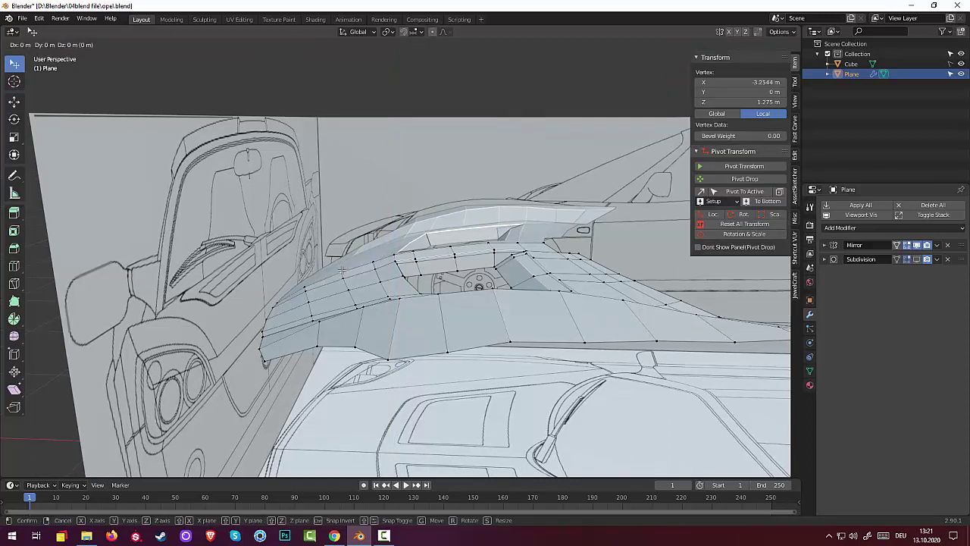
key(z)
click(356, 263)
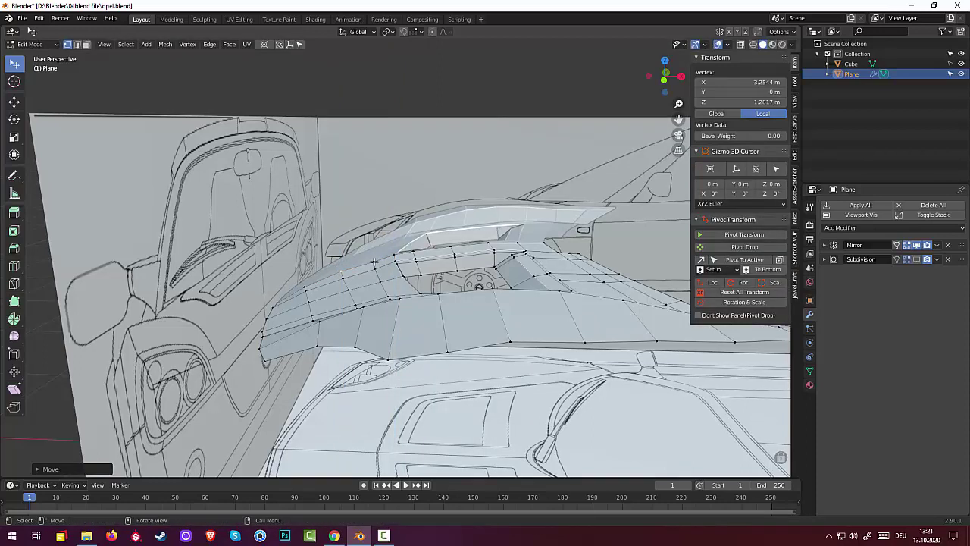
Raise further side-edge vertices toward the front corner, one ending at X 3.2608 m, Z 1.2848 m
click(374, 262)
key(g)
key(z)
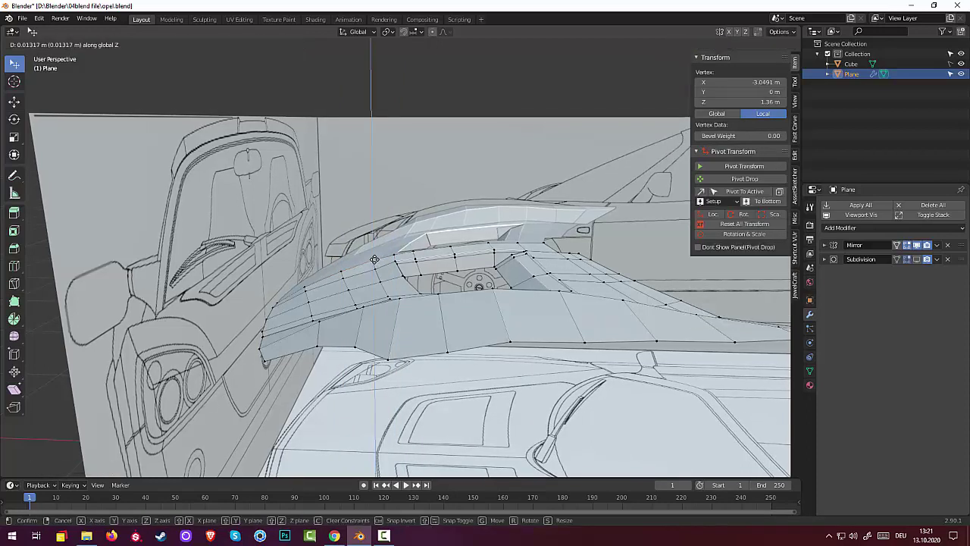
click(374, 260)
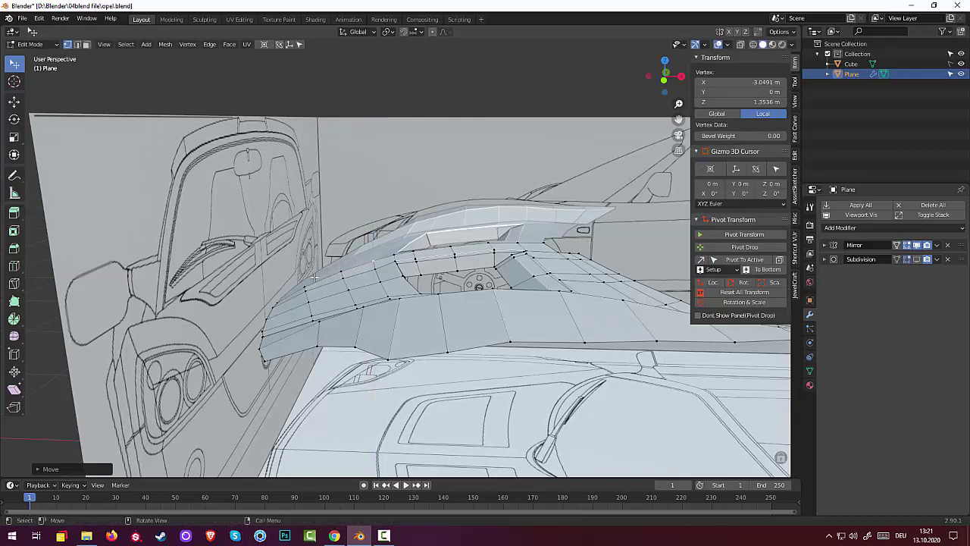
click(306, 287)
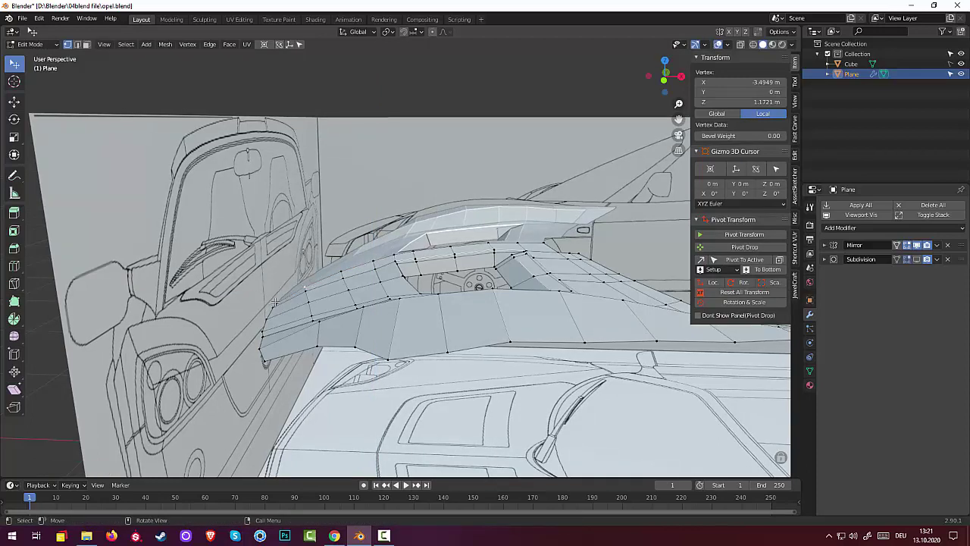
click(274, 301)
drag(278, 299, 342, 271)
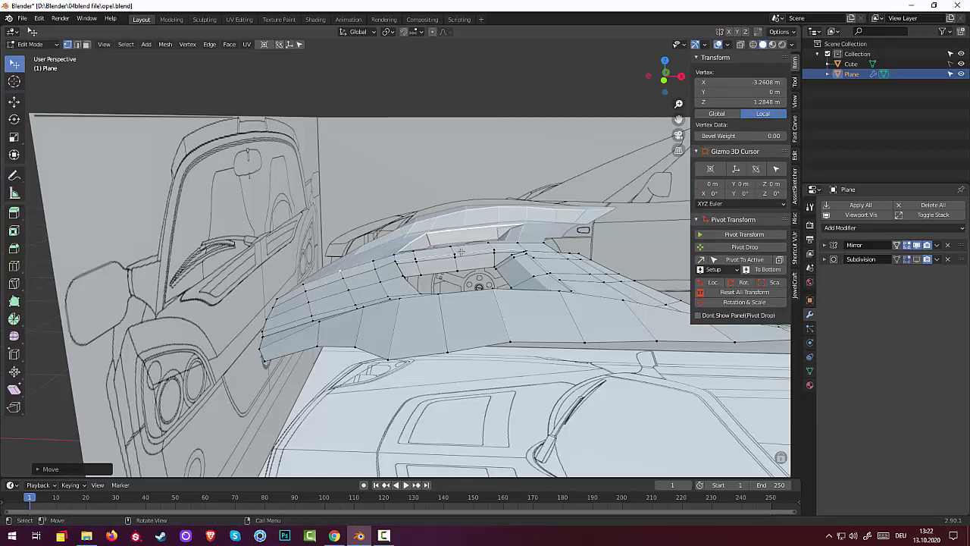
mouse_move(461, 251)
middle_down()
mouse_move(501, 378)
mouse_move(147, 292)
mouse_move(156, 346)
middle_up()
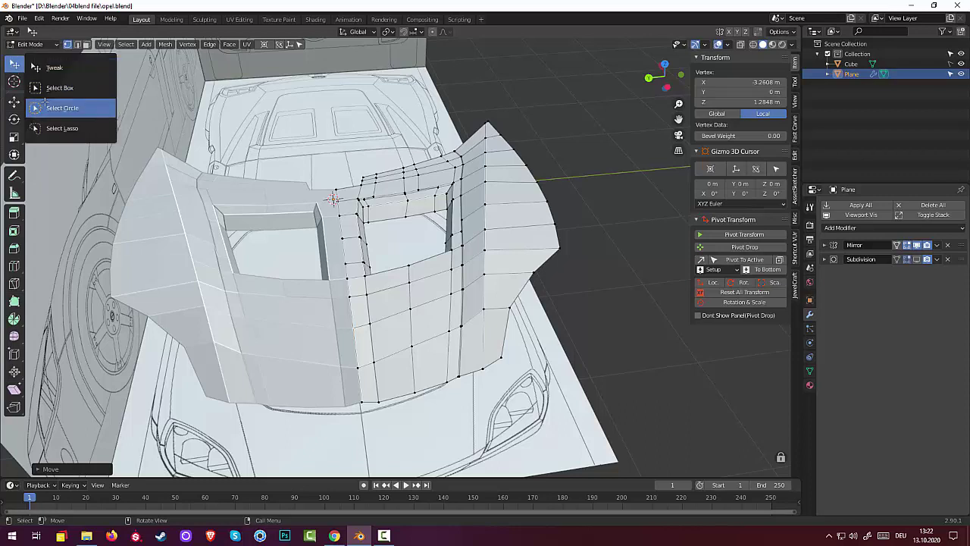
Circle-select the centre-line vertices and flatten them with LoopTools > Flatten
drag(13, 63, 47, 102)
drag(327, 185, 359, 433)
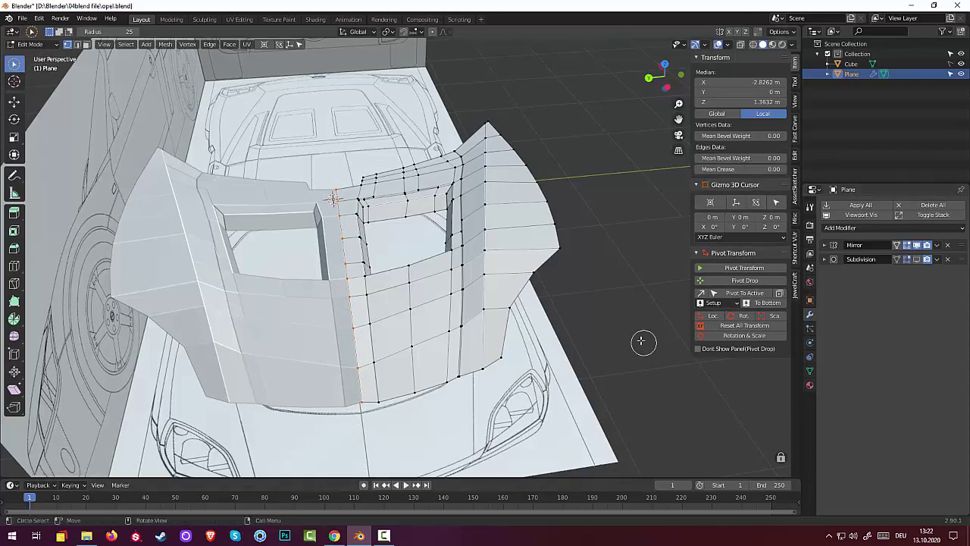
mouse_move(641, 341)
middle_down()
mouse_move(533, 294)
mouse_move(646, 339)
mouse_move(619, 348)
middle_up()
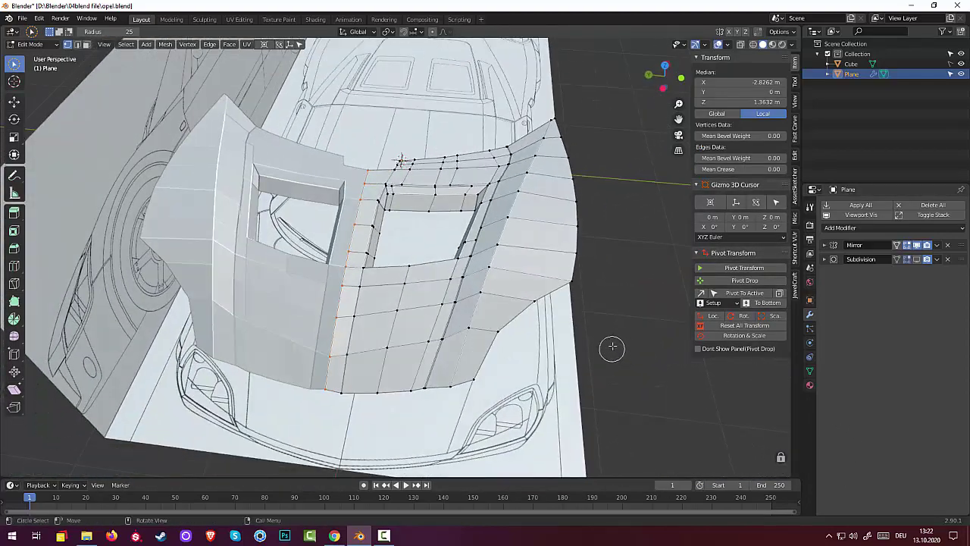
right_click(454, 275)
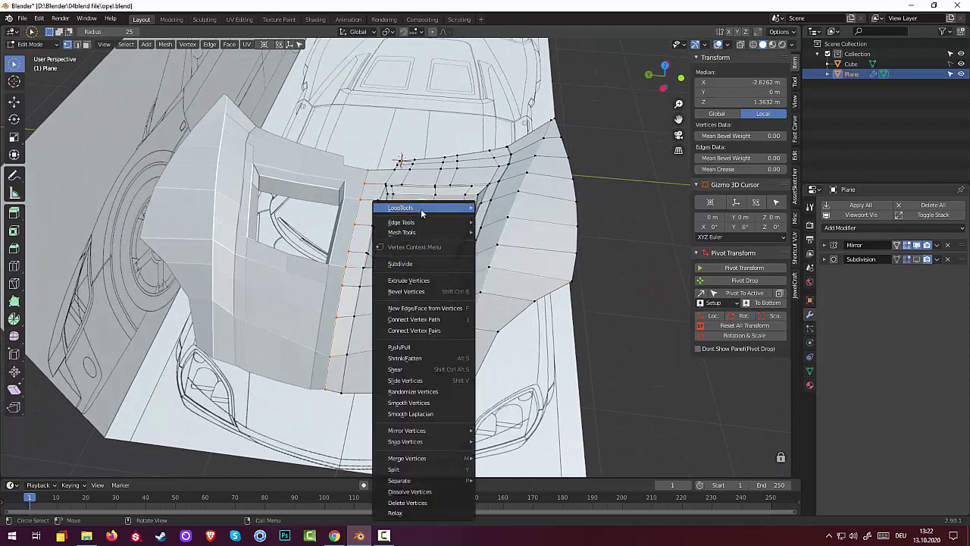
mouse_move(423, 208)
click(522, 237)
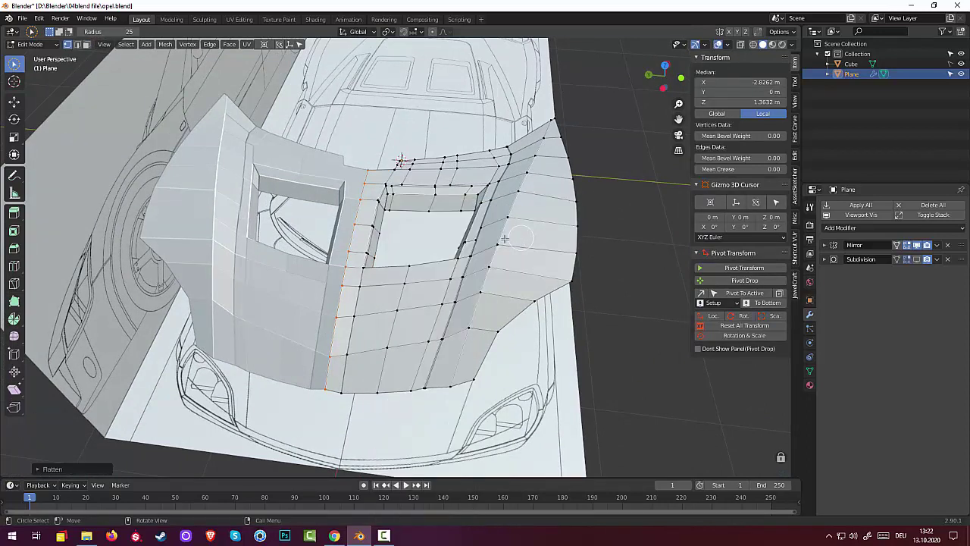
Add a lengthwise loop cut beside the centre seam, sliding it to about 0.69
middle_drag(378, 240, 381, 317)
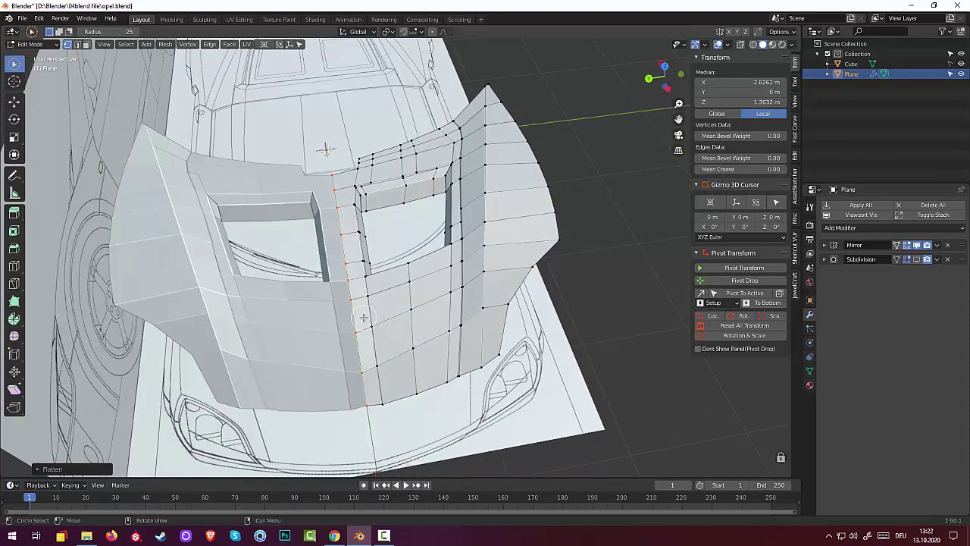
click(374, 406)
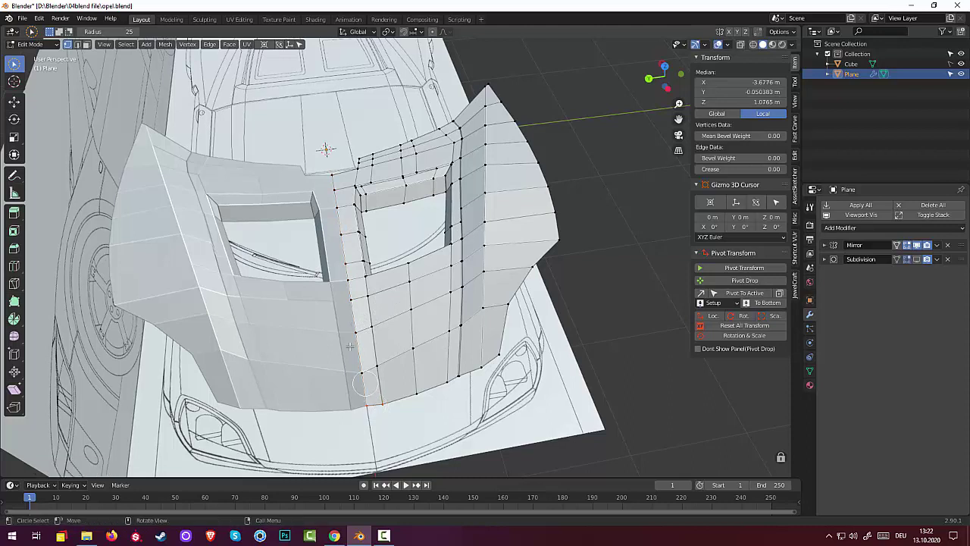
key(ctrl+r)
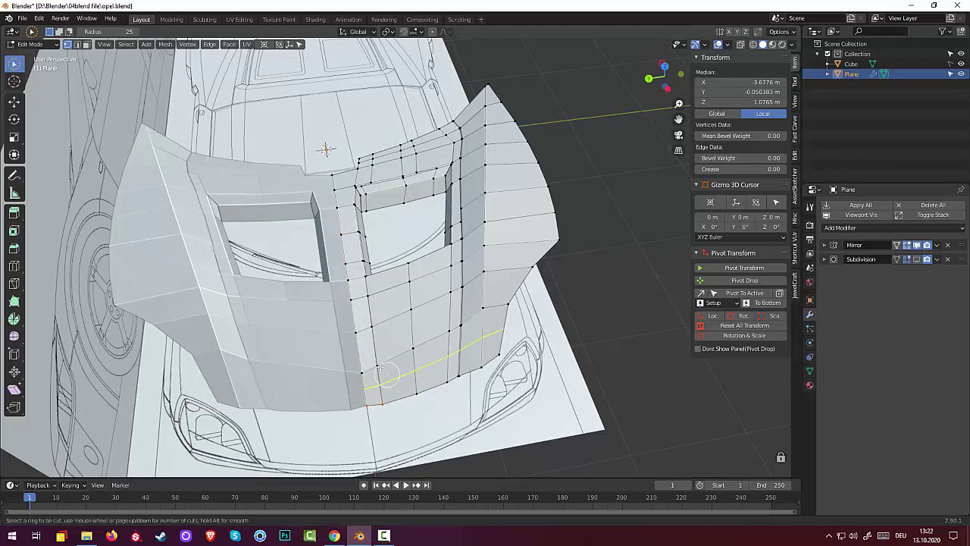
click(366, 370)
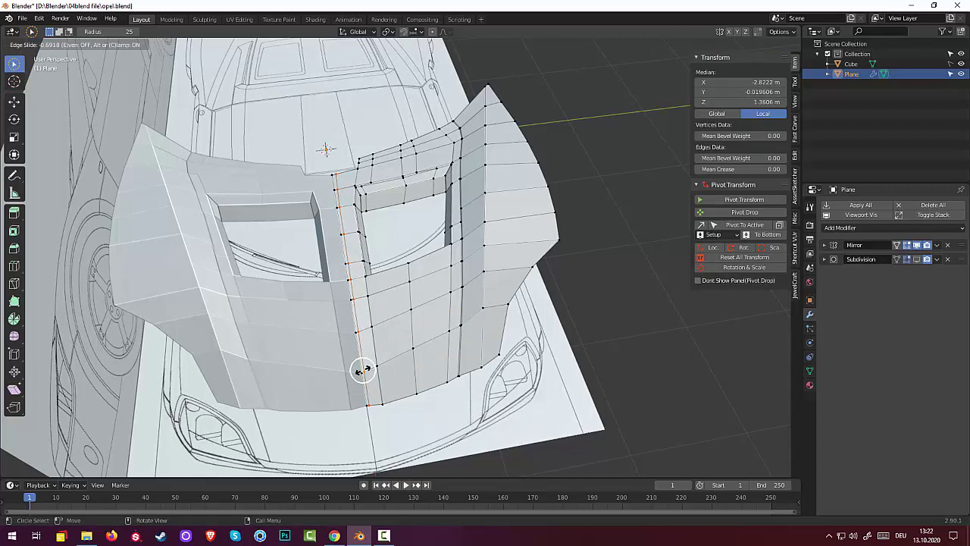
Fix the new loop in place, deselect all, and show Subdivision smoothing again
click(362, 370)
click(663, 388)
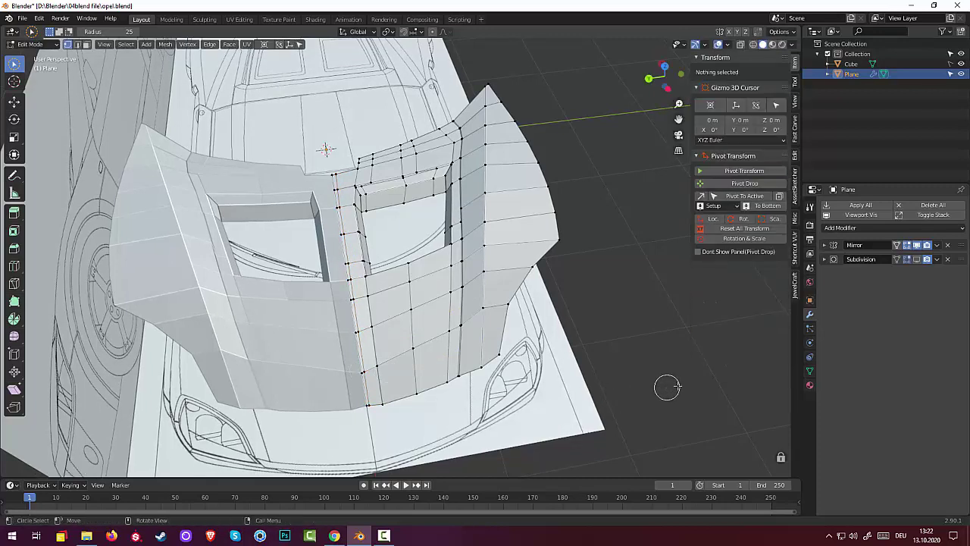
click(917, 260)
Orbit around the hood, then switch to Top Orthographic view (Numpad 7)
mouse_move(756, 303)
middle_down()
mouse_move(784, 445)
mouse_move(104, 365)
middle_up()
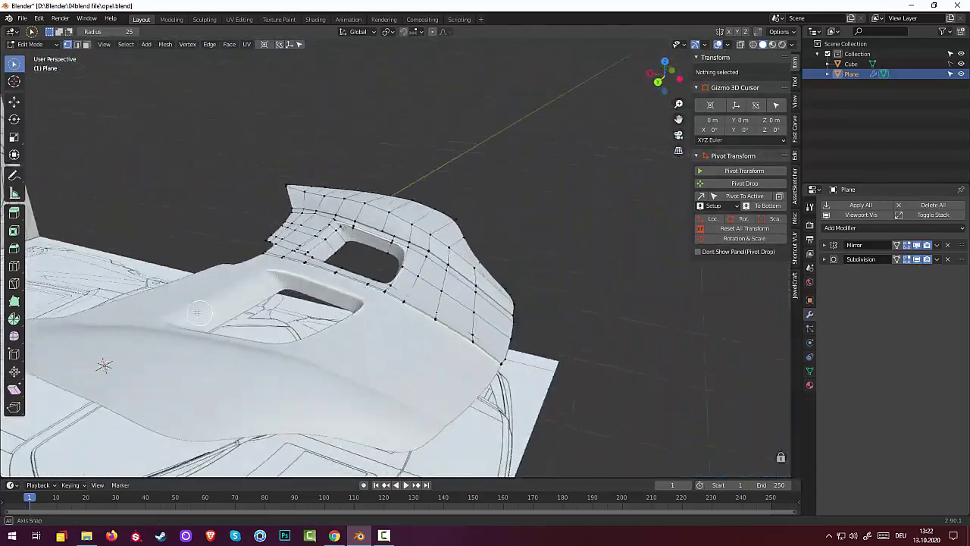
middle_drag(197, 312, 174, 354)
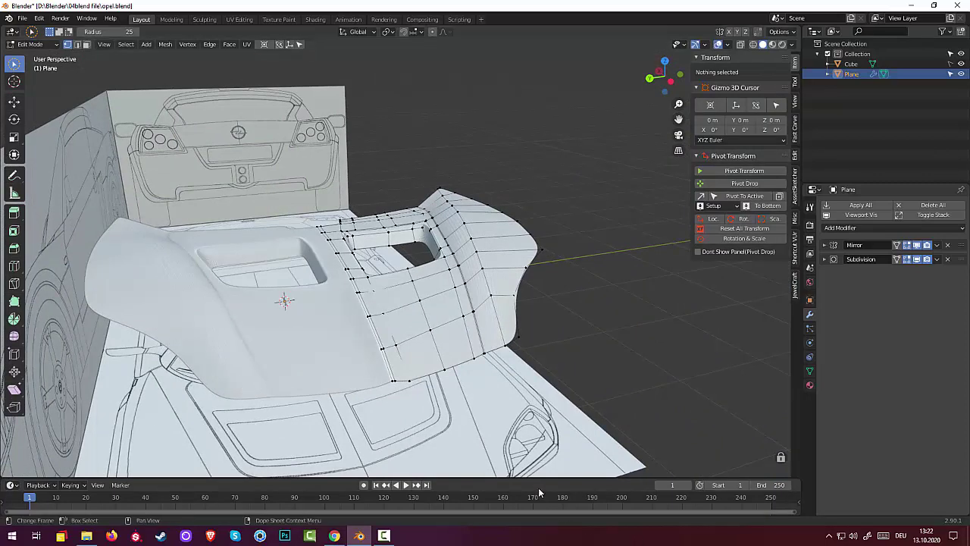
key(KP_7)
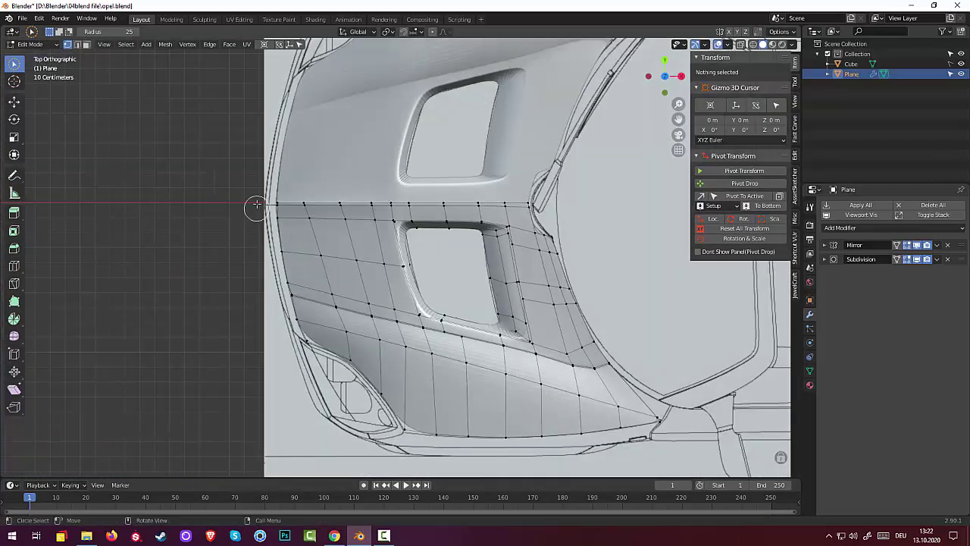
Move the left-corner vertices and a left-edge vertex onto the top-view blueprint line
click(258, 205)
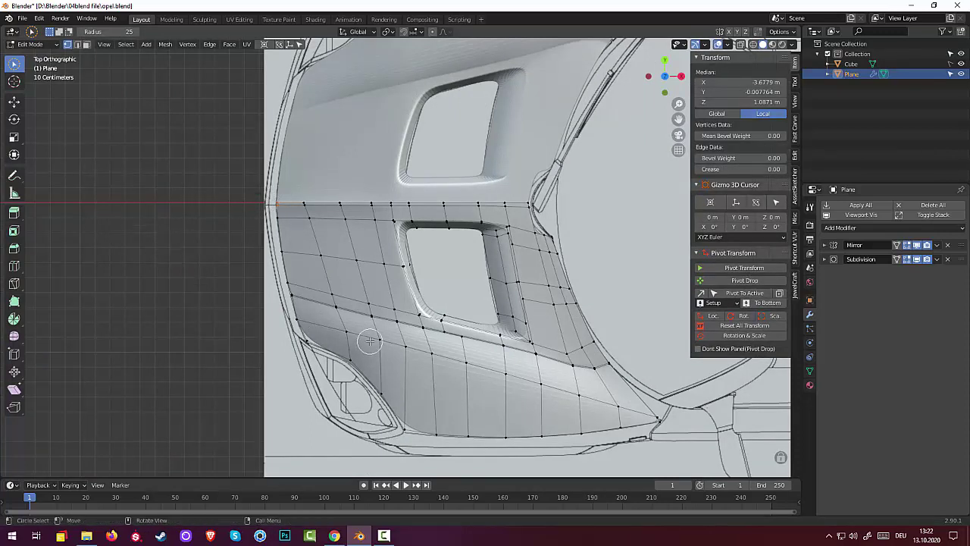
key(g)
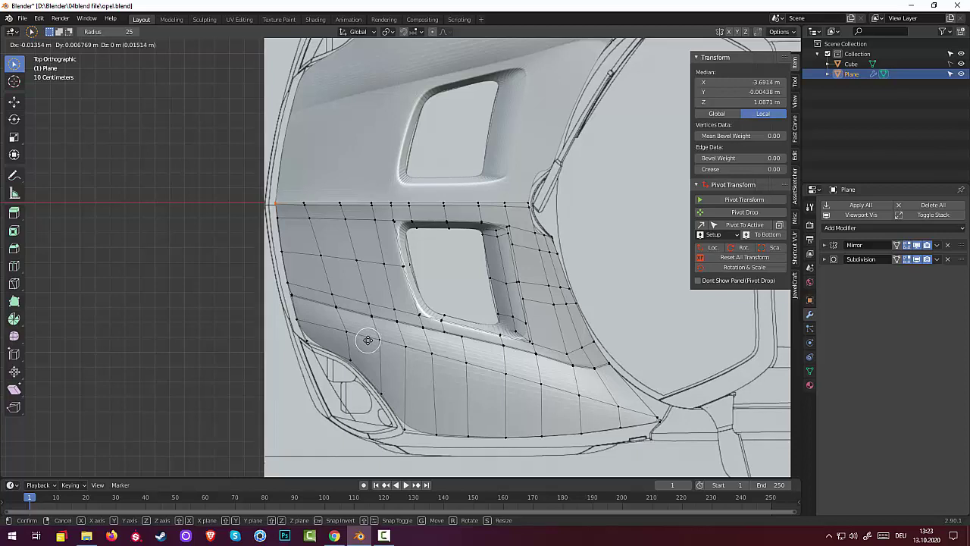
click(368, 340)
click(277, 229)
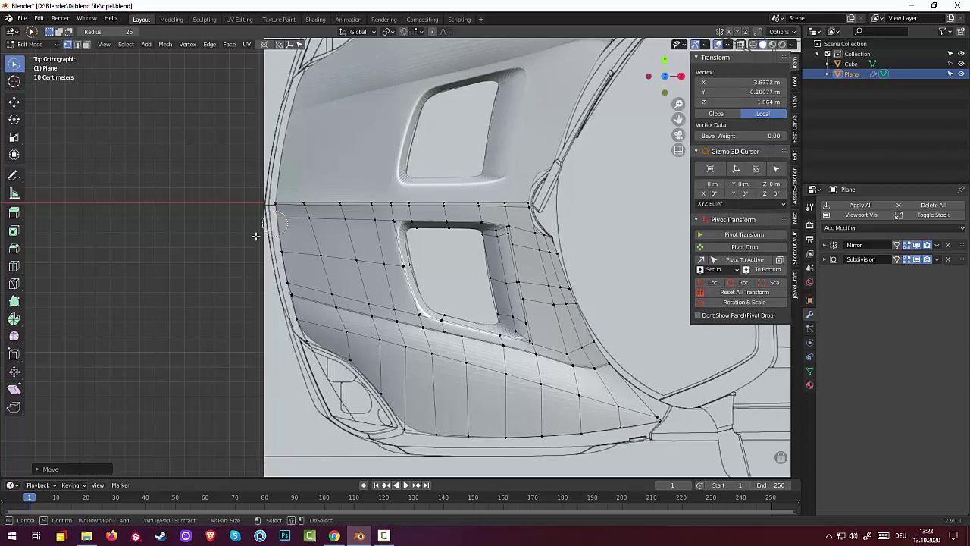
key(g)
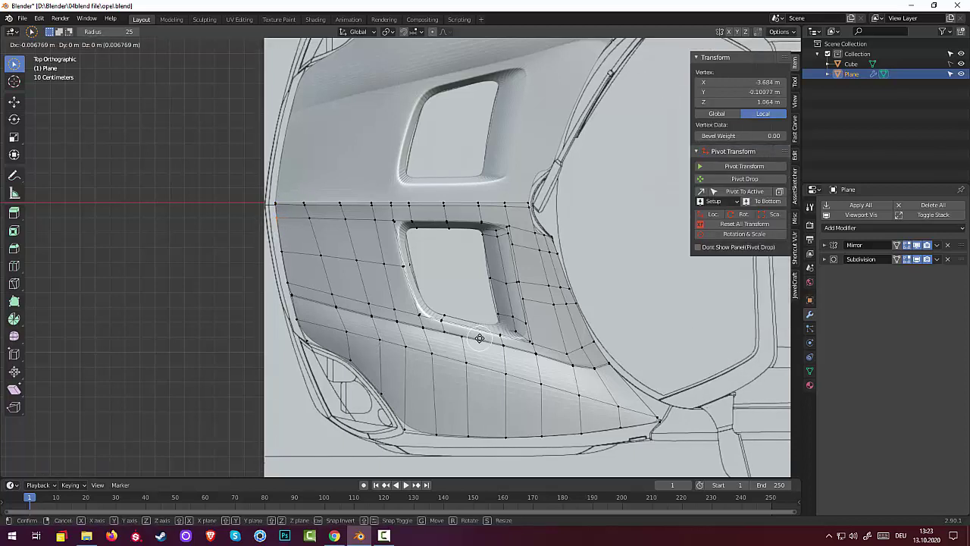
click(479, 338)
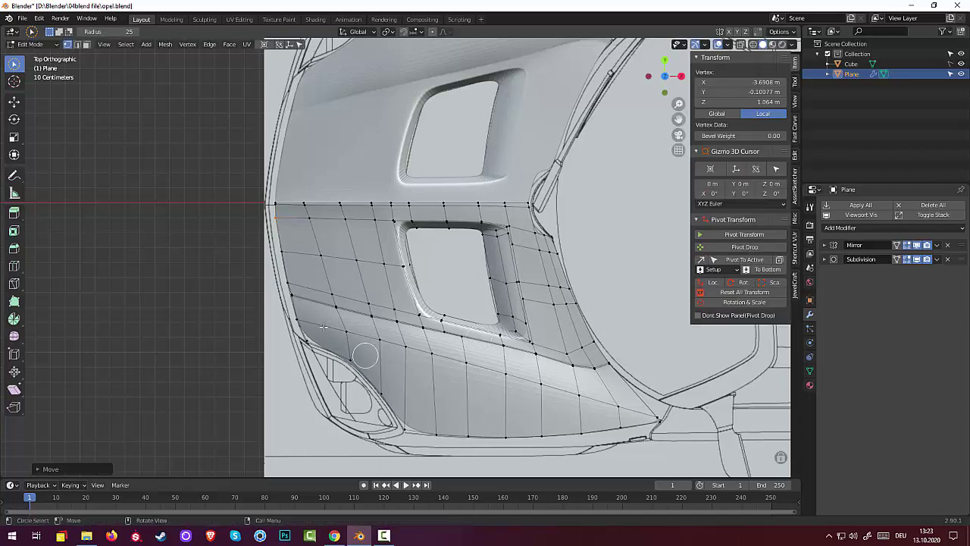
Align more left-edge vertices and a lower-contour vertex to the outline, ending at X -3.5502, Y -0.78073 m
key(c)
click(292, 305)
key(Escape)
key(g)
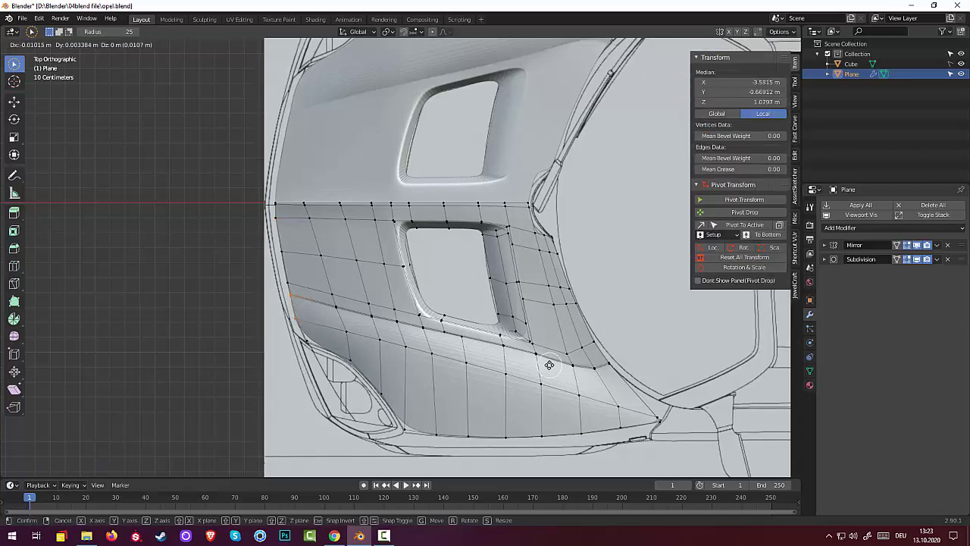
click(548, 365)
click(290, 324)
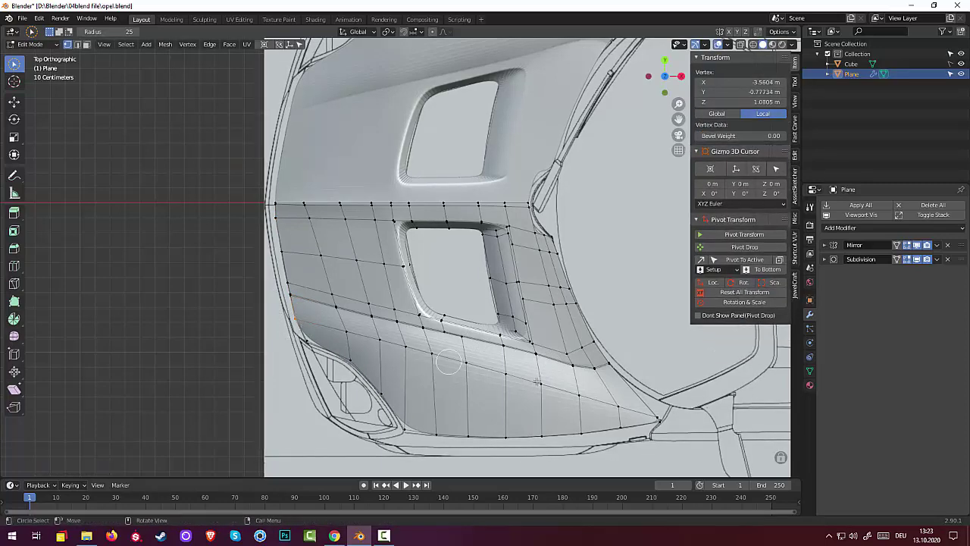
key(g)
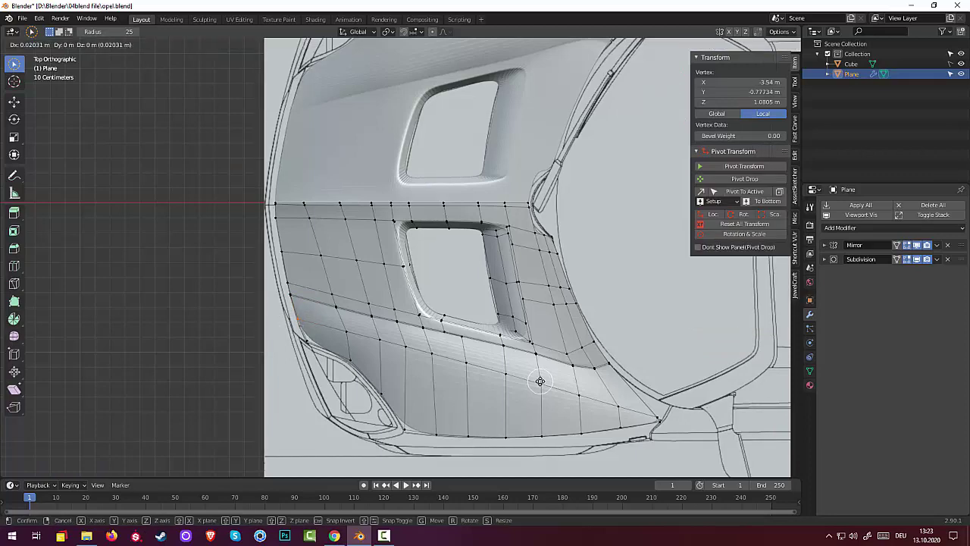
click(538, 382)
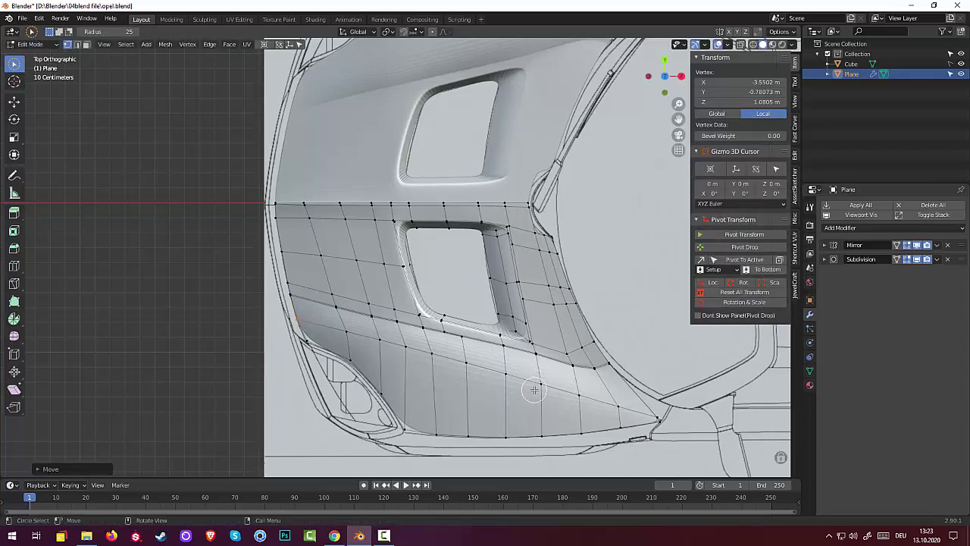
middle_drag(530, 392, 642, 269)
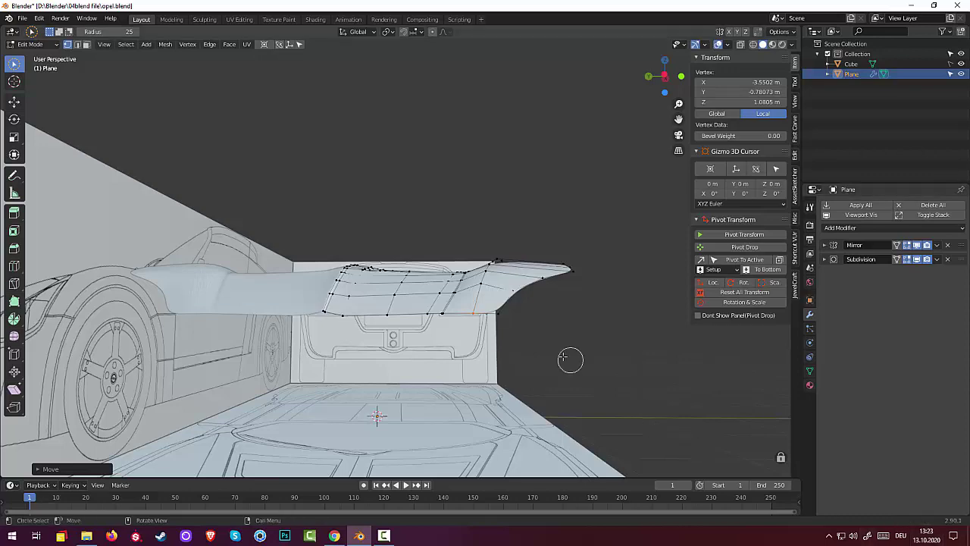
In the Ctrl+Numpad 3 side view, lower the hood's bottom centre vertex slightly
key(alt+a)
middle_drag(563, 353, 567, 363)
key(ctrl+KP_3)
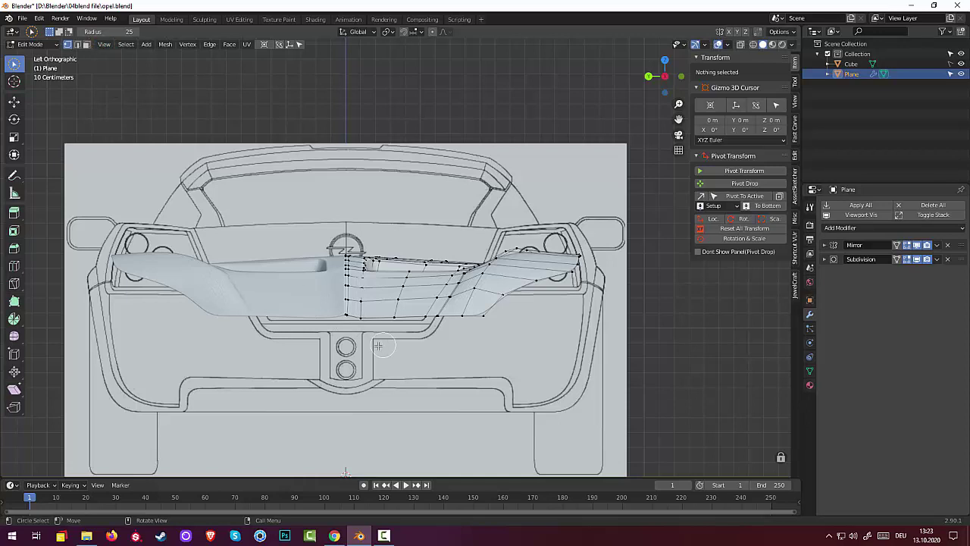
click(344, 320)
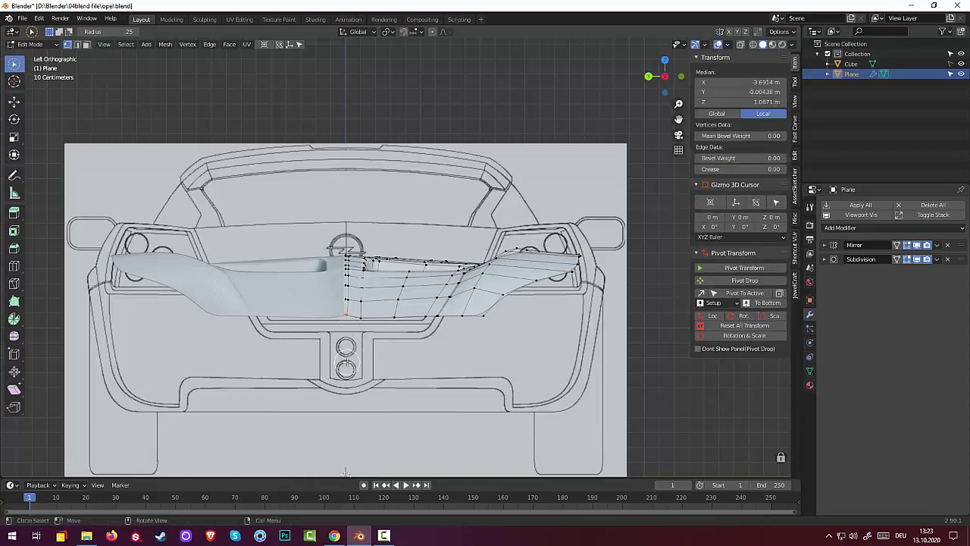
key(g)
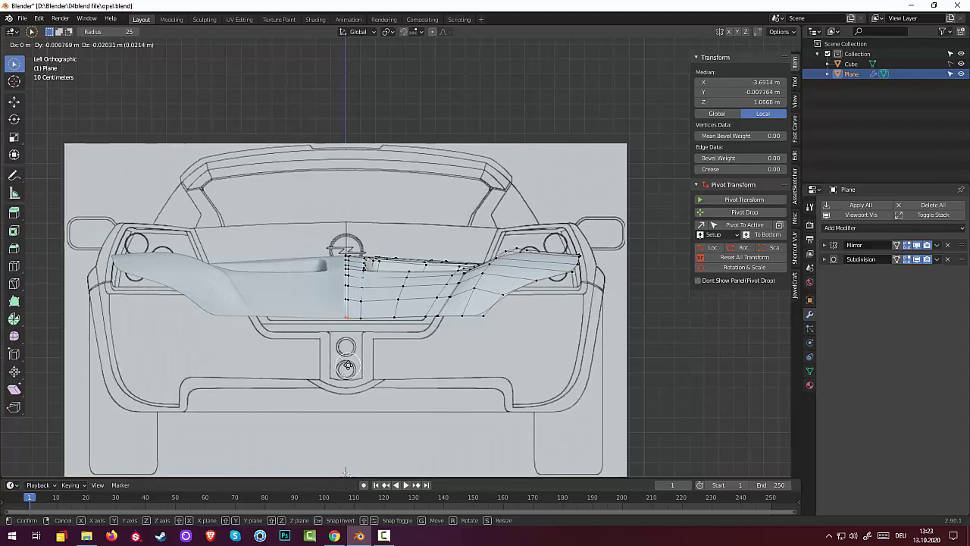
click(346, 367)
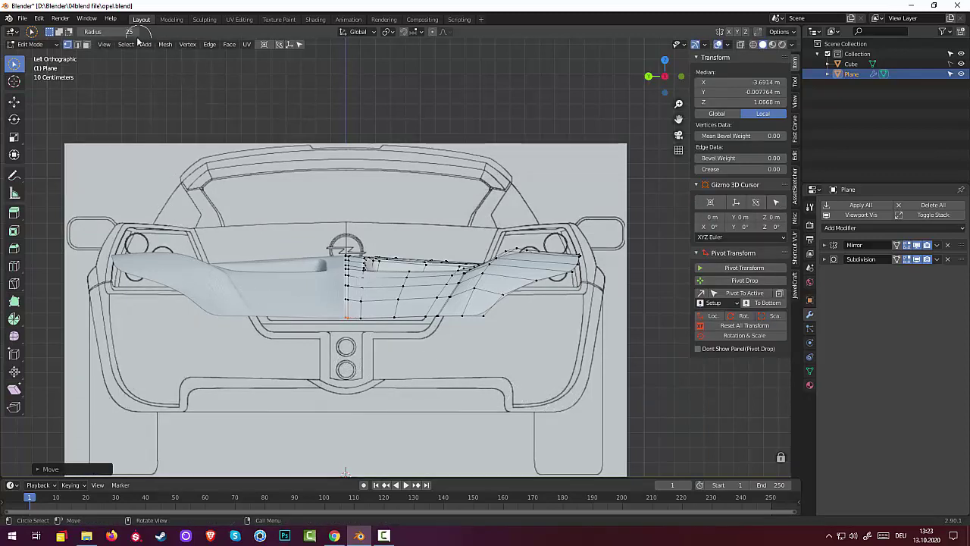
Switch to edge select, clear the selection and check both side views
click(77, 45)
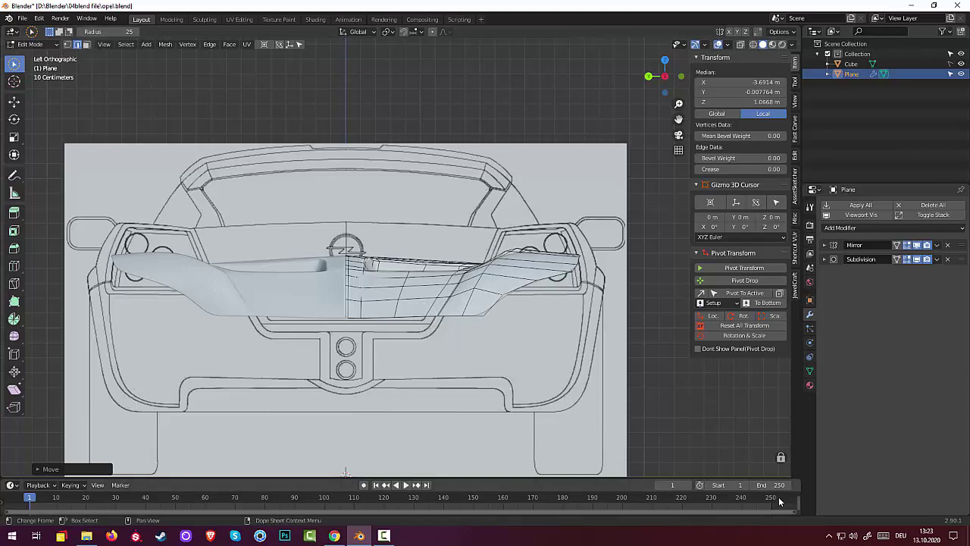
key(alt+a)
key(ctrl+KP_3)
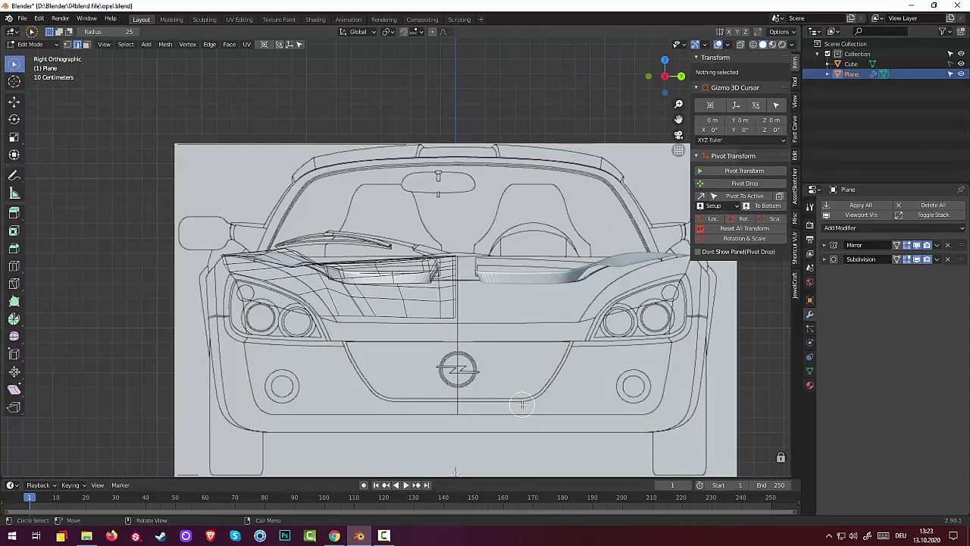
key(ctrl+KP_3)
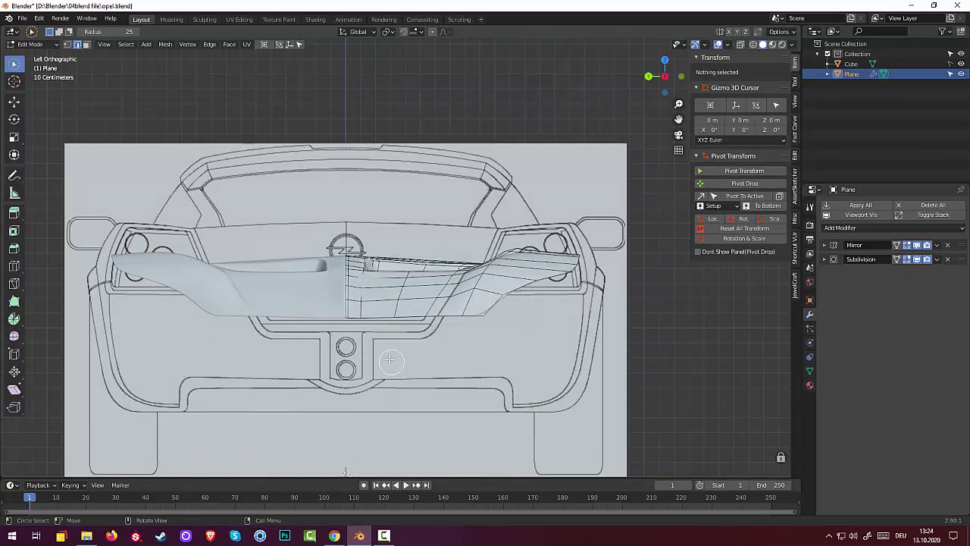
scroll(386, 358, up, 1)
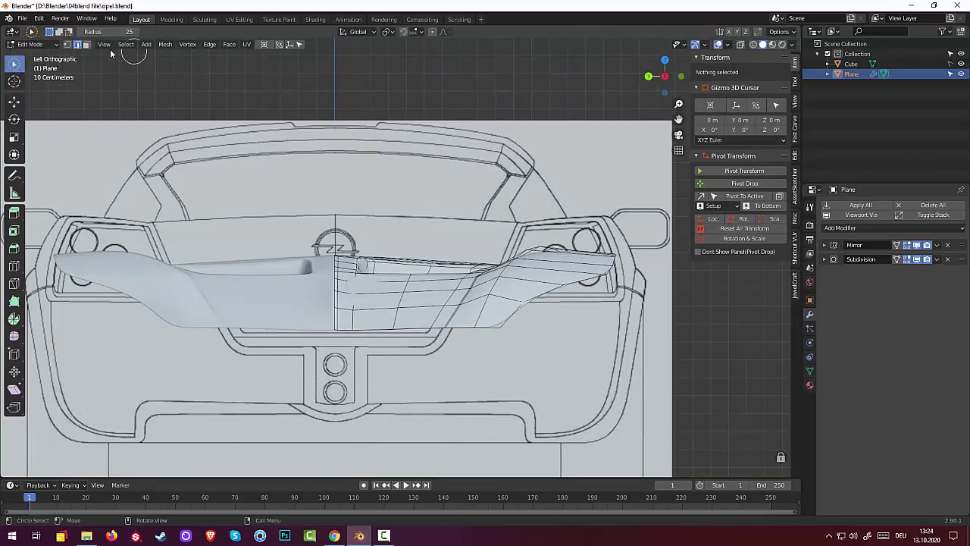
Select the hood's bottom edge loop and lower it along Z to a median of 1.0512 m
click(68, 47)
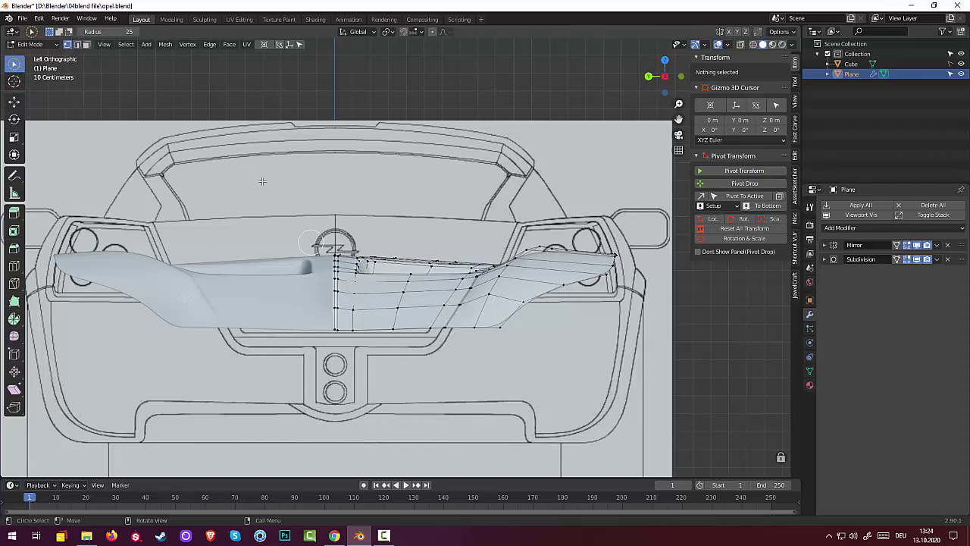
click(77, 44)
key(c)
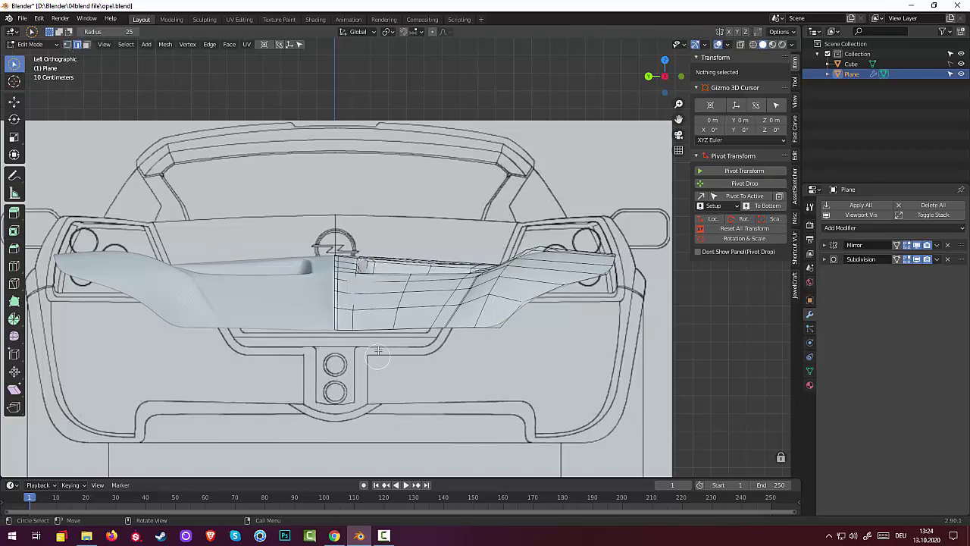
click(374, 331)
key(Escape)
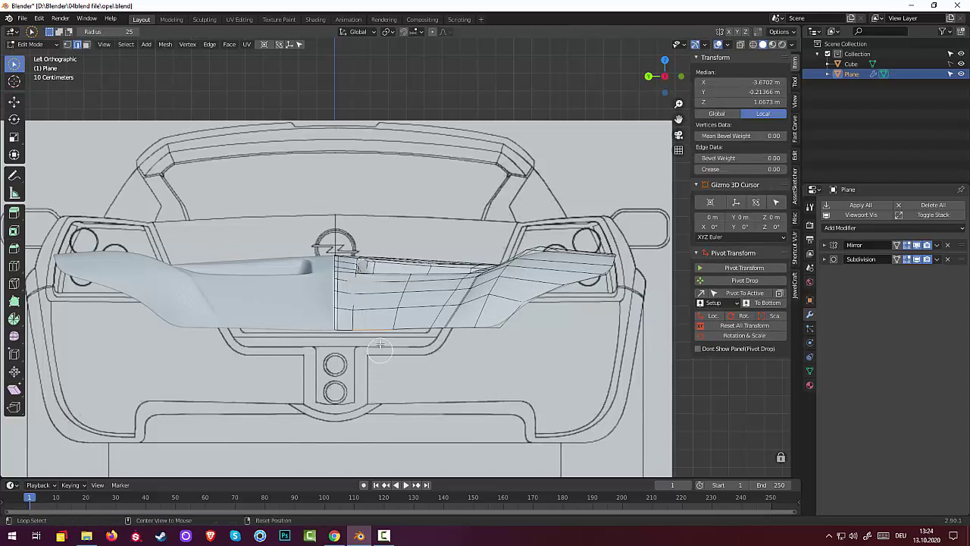
alt+click(379, 326)
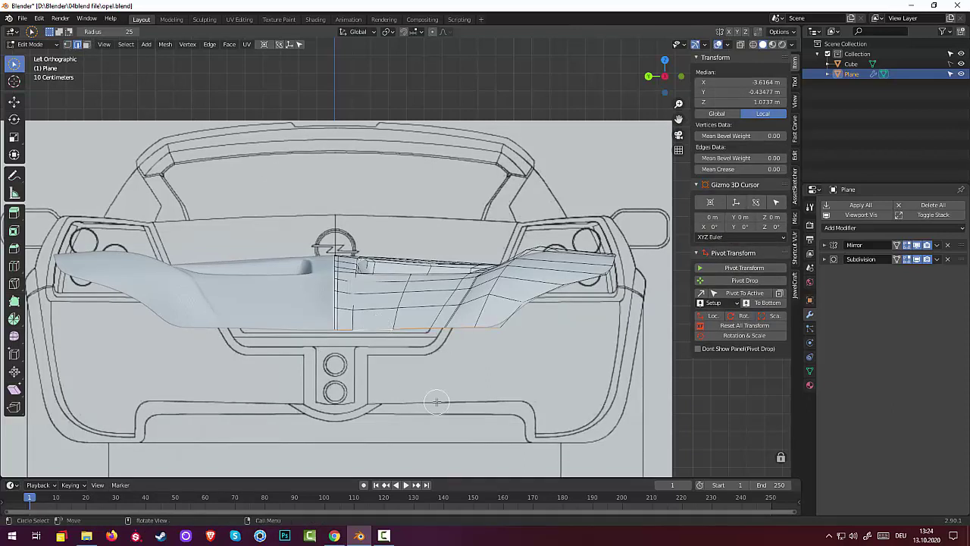
key(g)
key(z)
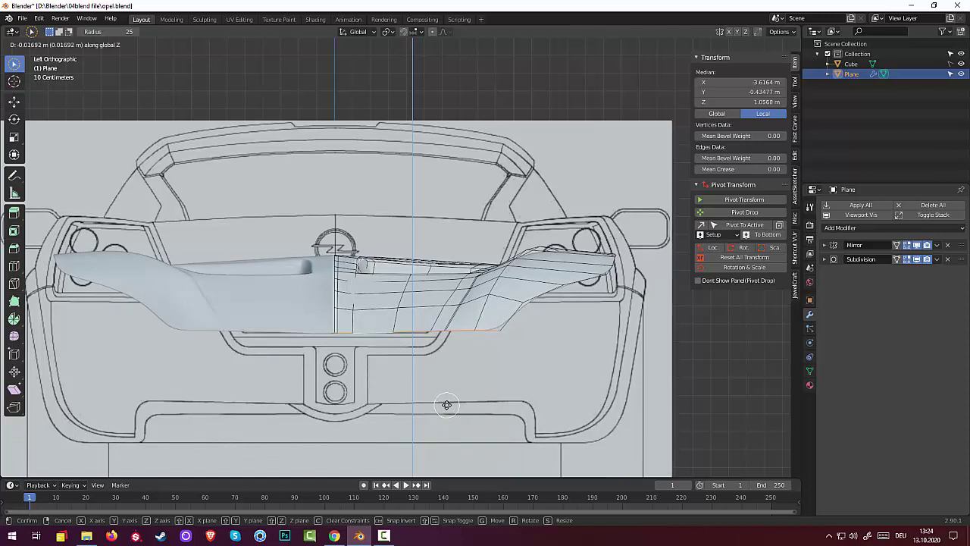
click(446, 406)
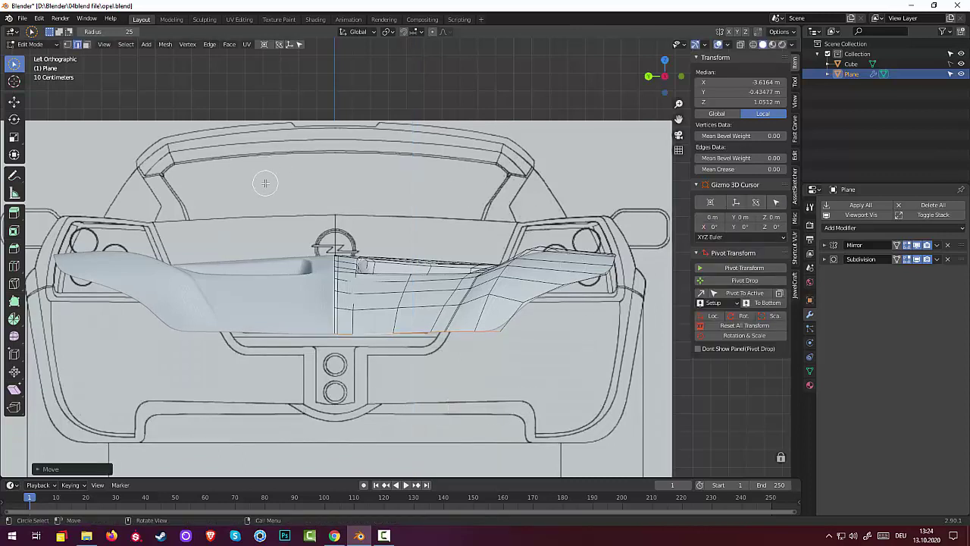
scroll(531, 403, down, 2)
scroll(531, 403, down, 1)
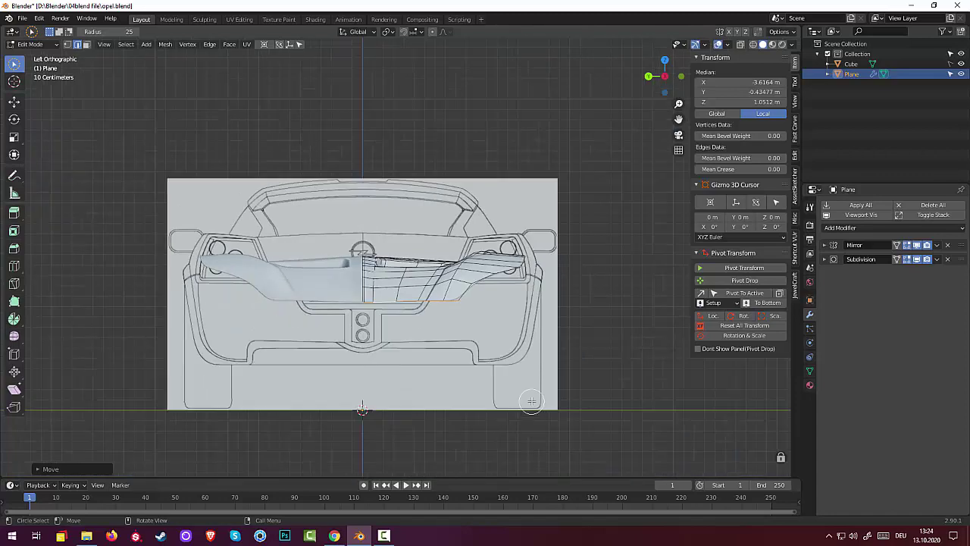
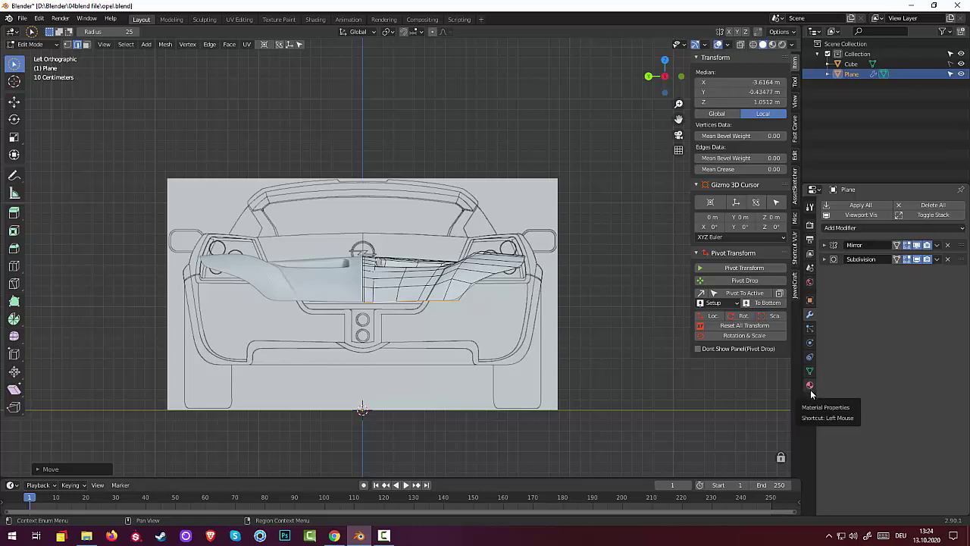
Return the hood plane to Object Mode and select the blueprint reference Cube with its material shown
click(809, 387)
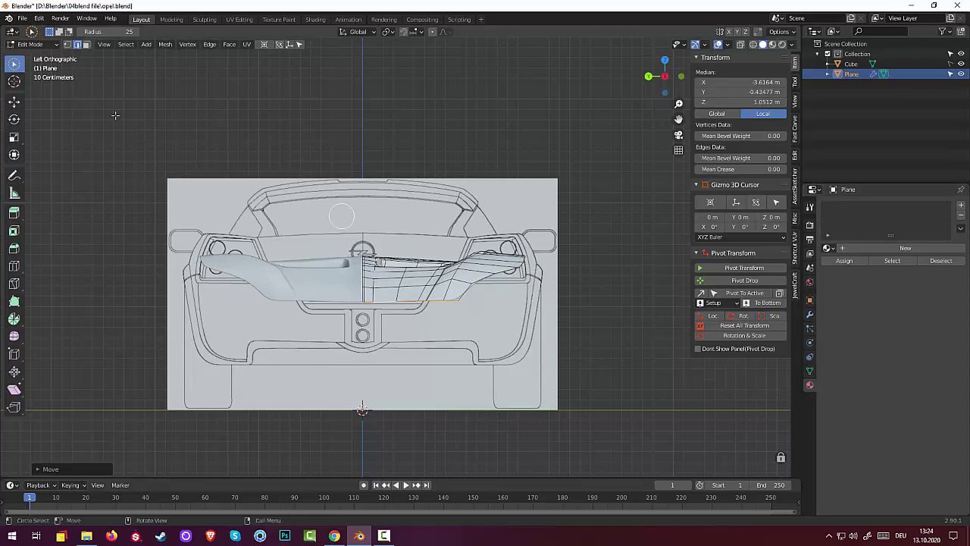
click(29, 44)
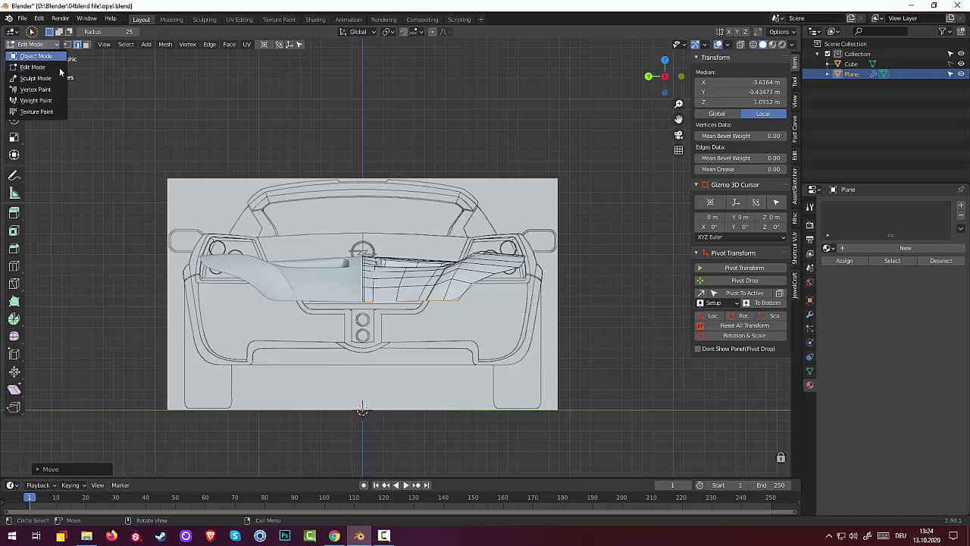
click(36, 56)
click(931, 118)
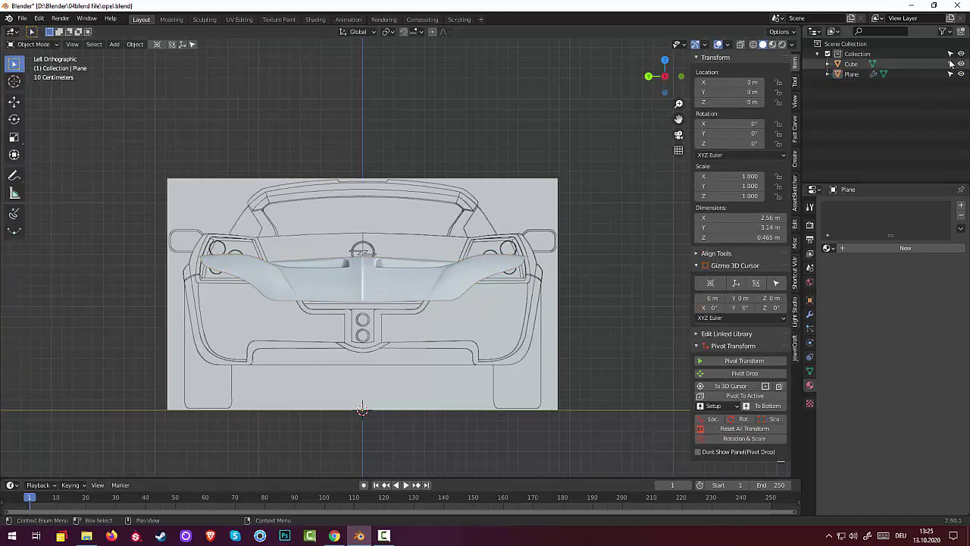
click(513, 220)
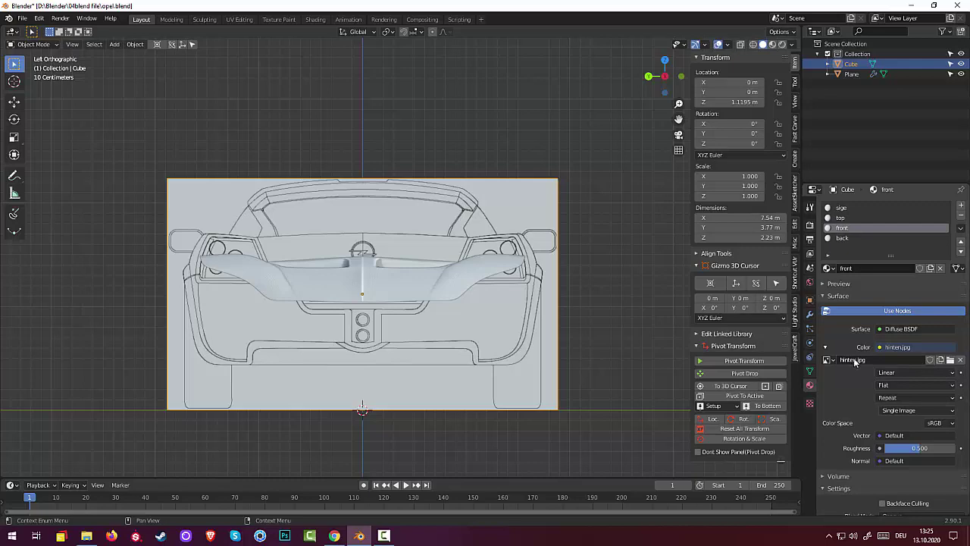
Swap the Cube's front material image to vorne.jpg and zoom in on the front blueprint
click(950, 359)
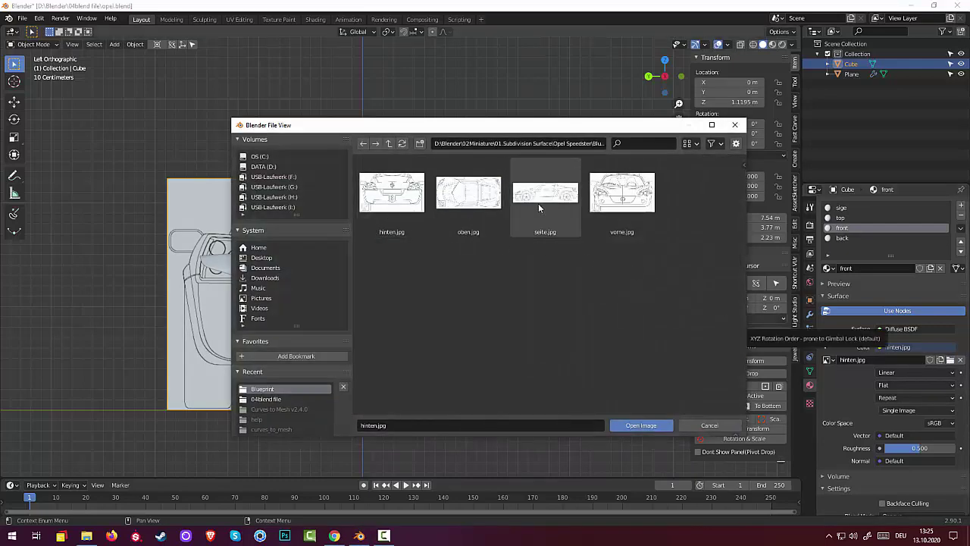
click(622, 196)
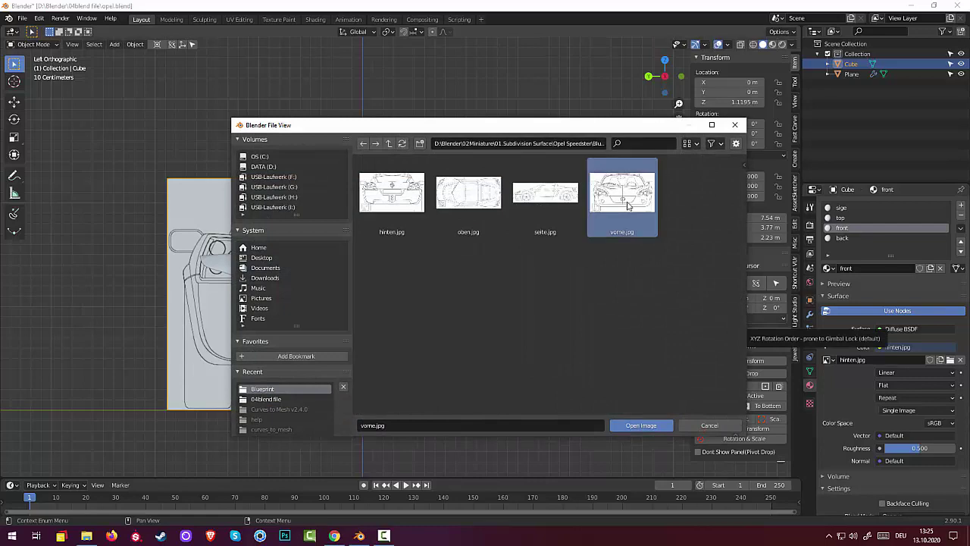
click(643, 427)
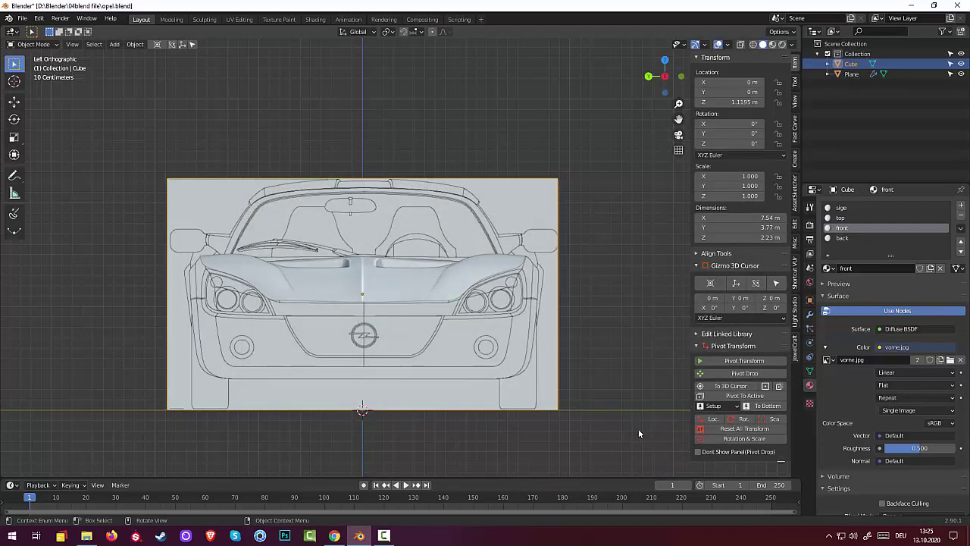
scroll(465, 349, up, 1)
scroll(464, 365, up, 1)
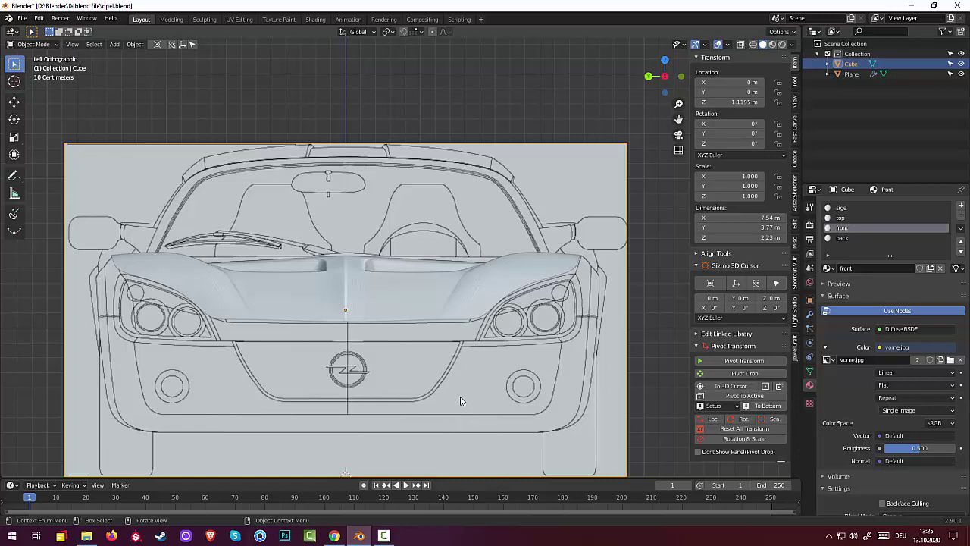
Put the reference Cube into Edit Mode and deselect all of its mesh
click(95, 45)
click(30, 44)
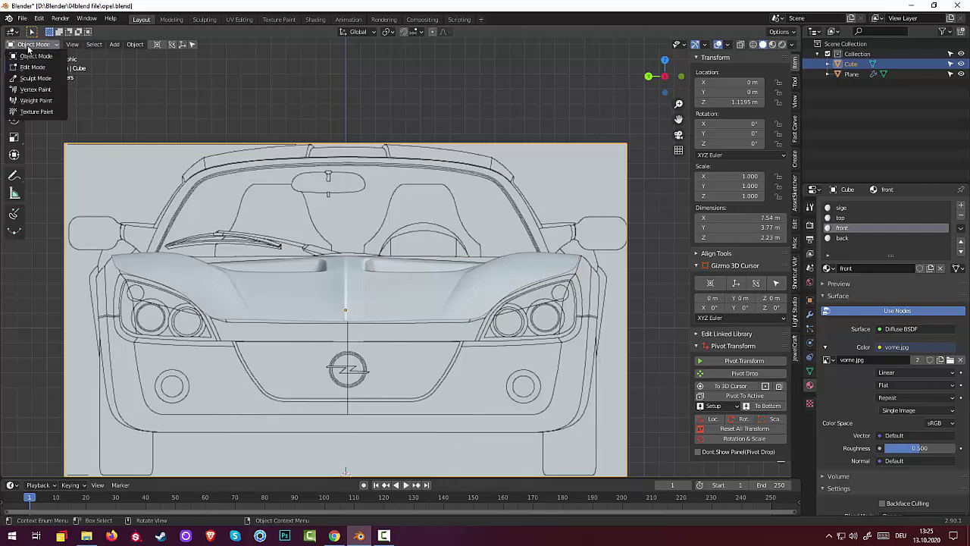
click(33, 66)
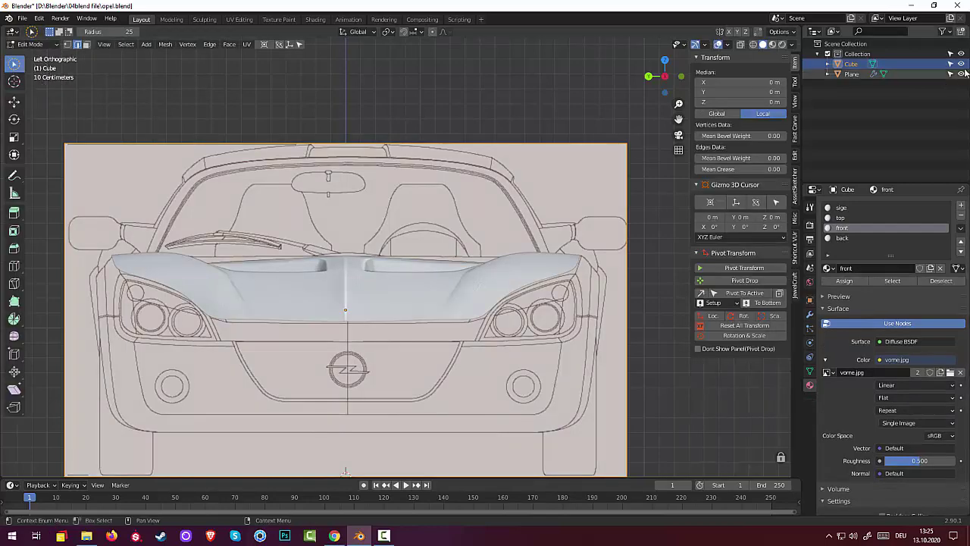
key(alt+a)
key(c)
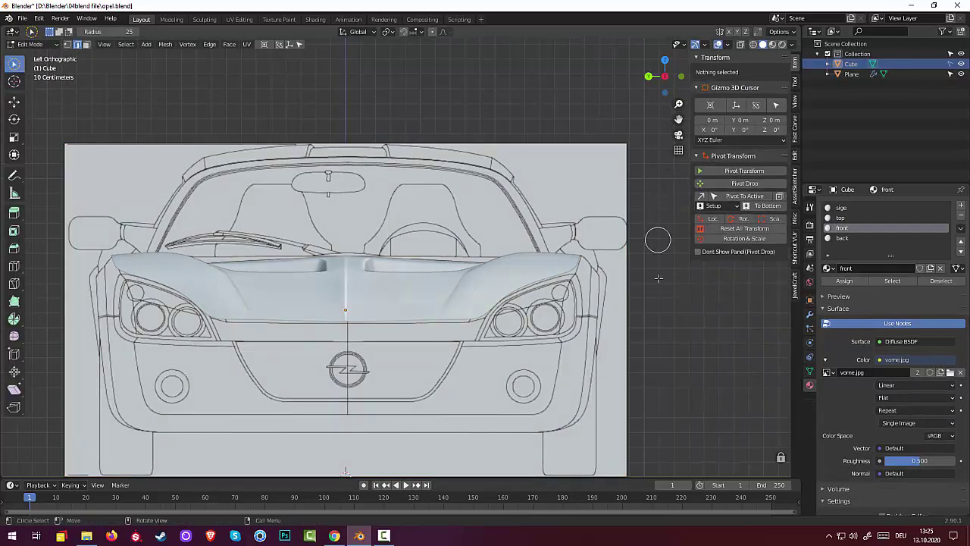
Select the hood Plane in the Outliner, show its modifier stack, then deselect it
click(849, 74)
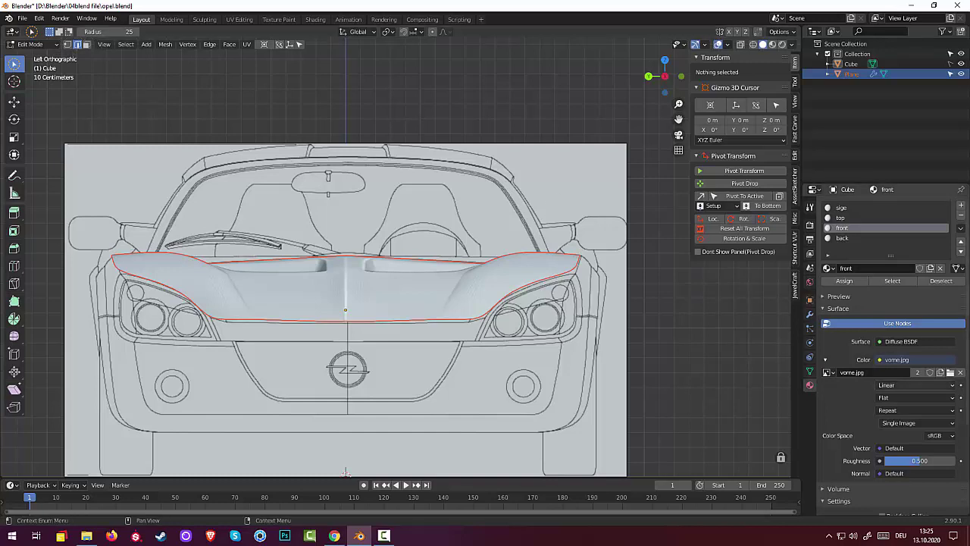
click(809, 314)
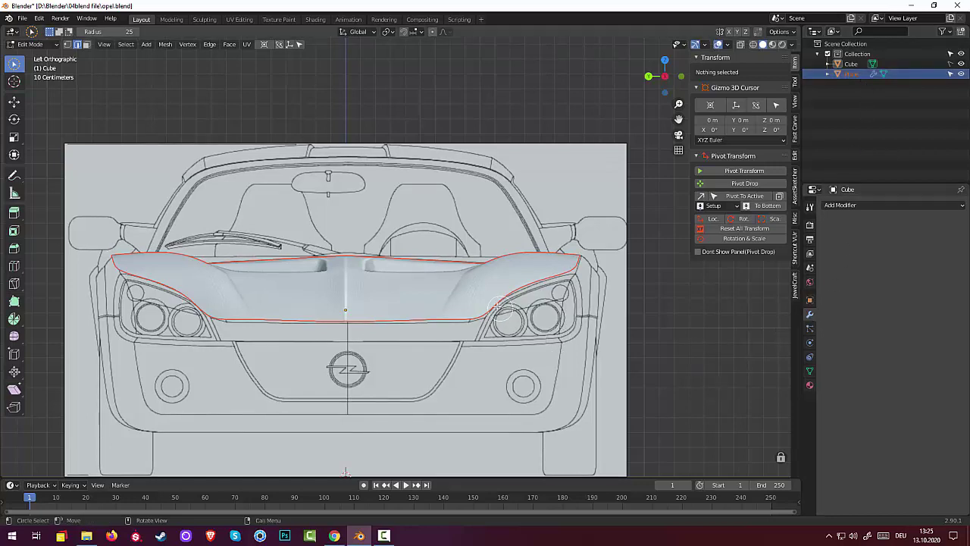
click(36, 45)
click(40, 67)
click(961, 74)
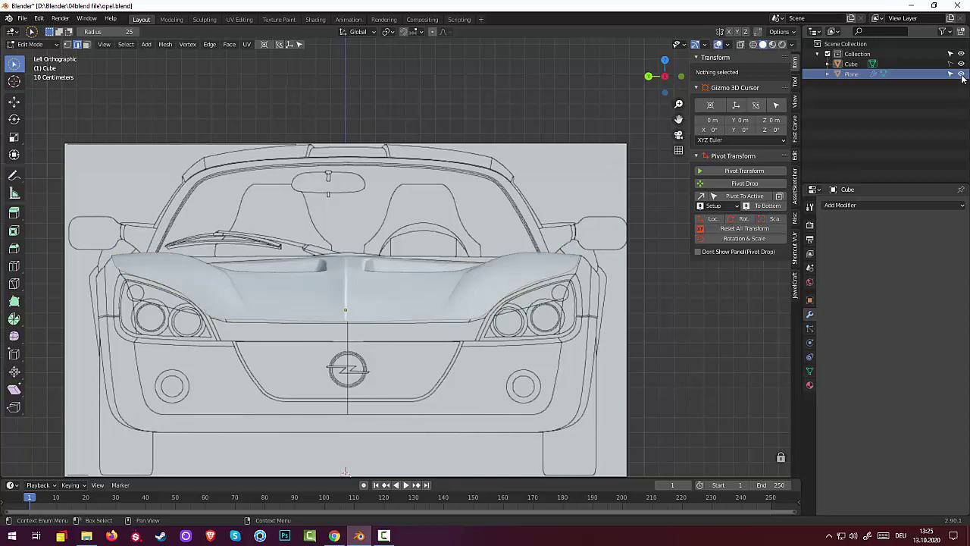
Switch the selection tool from the circle brush to single-click Tweak selection
click(837, 205)
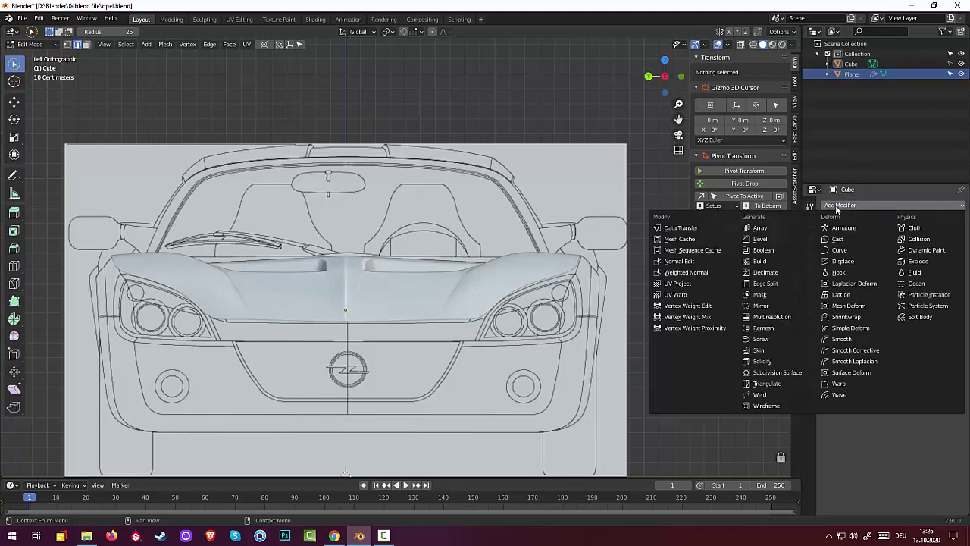
click(836, 205)
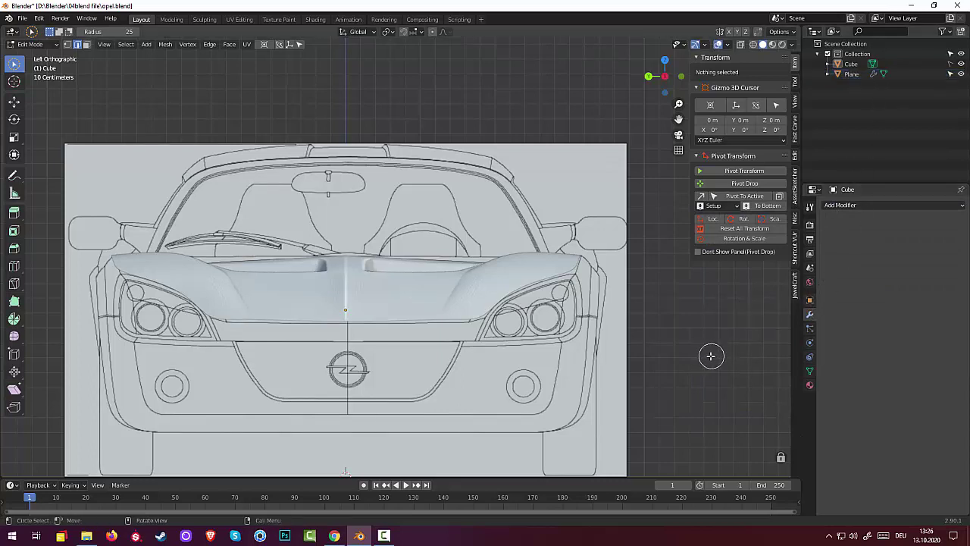
click(12, 67)
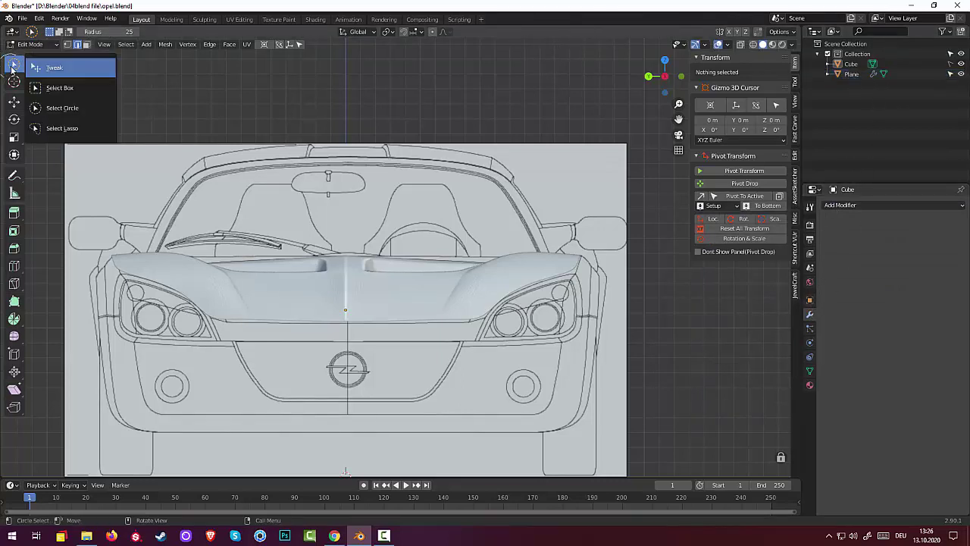
click(46, 69)
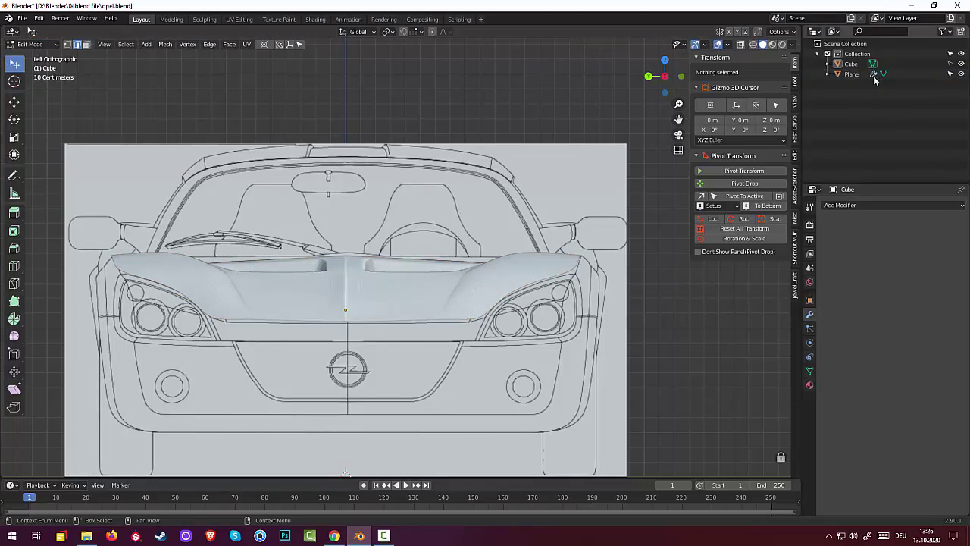
Toggle the hood Plane's selectability and visibility in the Outliner, then clear its selection
click(855, 206)
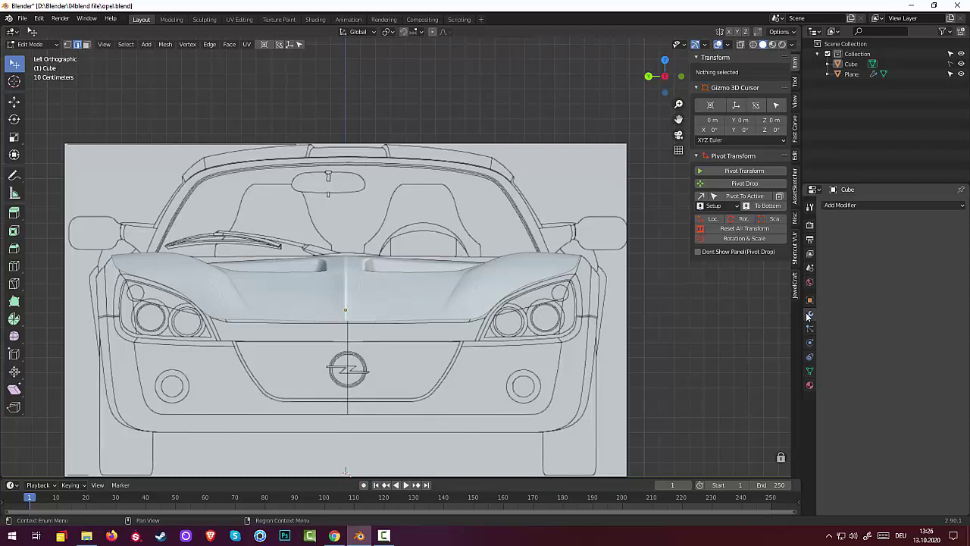
click(852, 75)
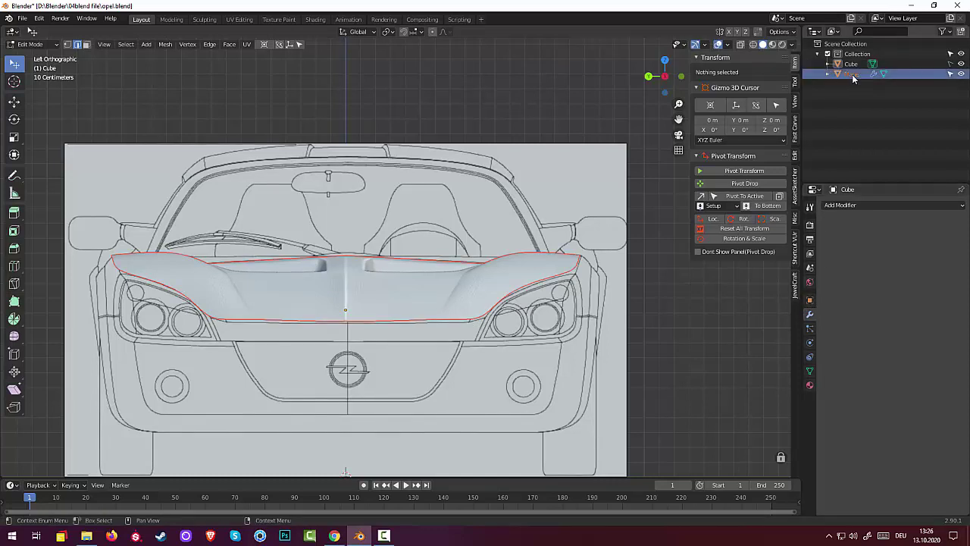
click(950, 73)
click(961, 73)
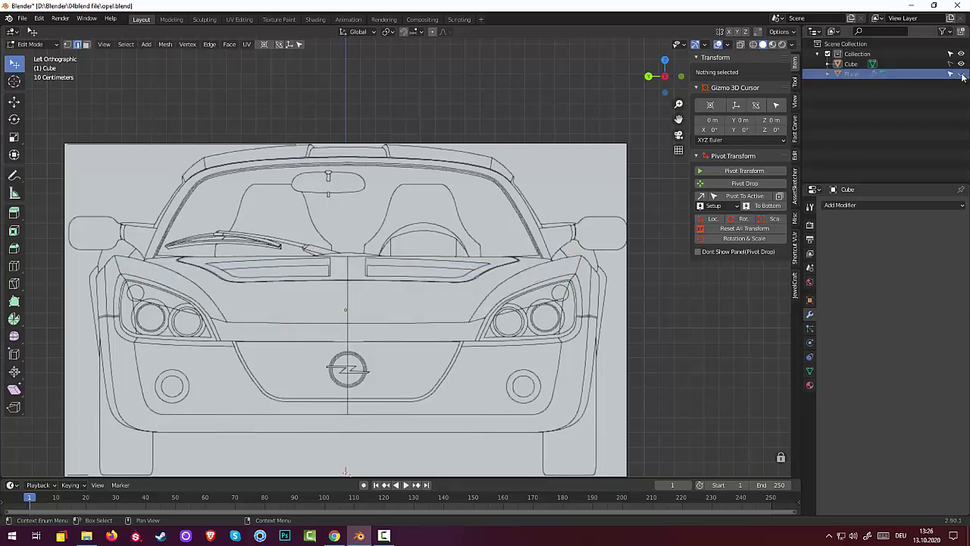
click(961, 74)
ctrl+click(873, 73)
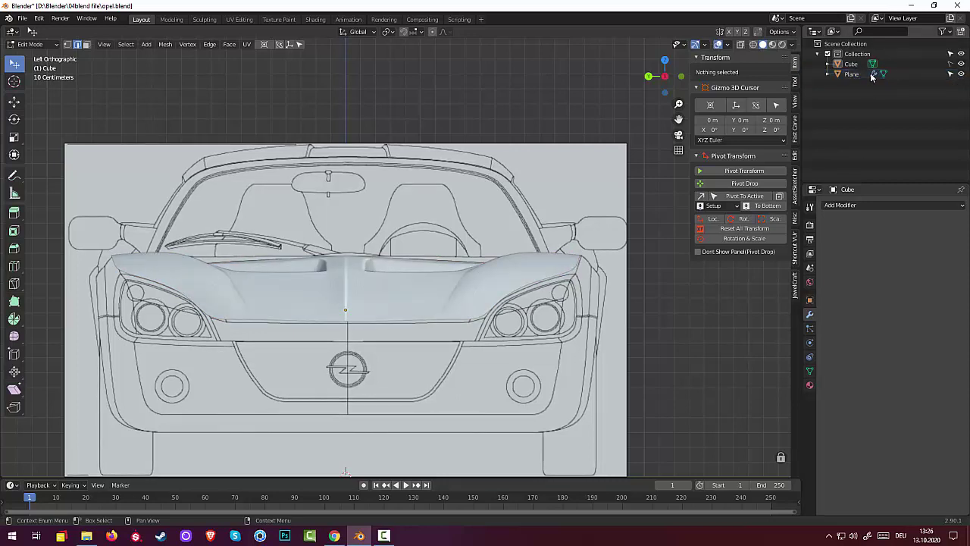
Cycle the Properties tabs through Material and Constraints back to Modifiers
click(809, 385)
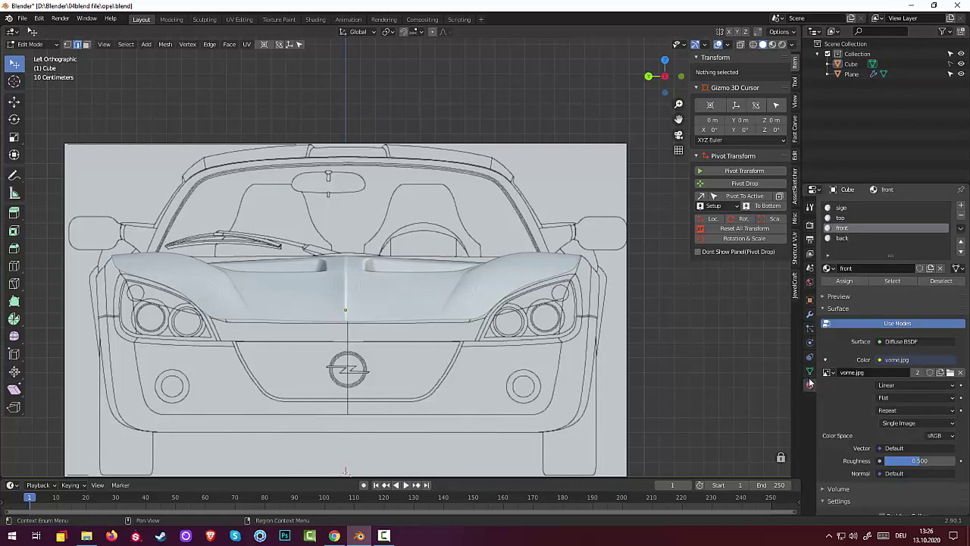
click(809, 343)
click(810, 342)
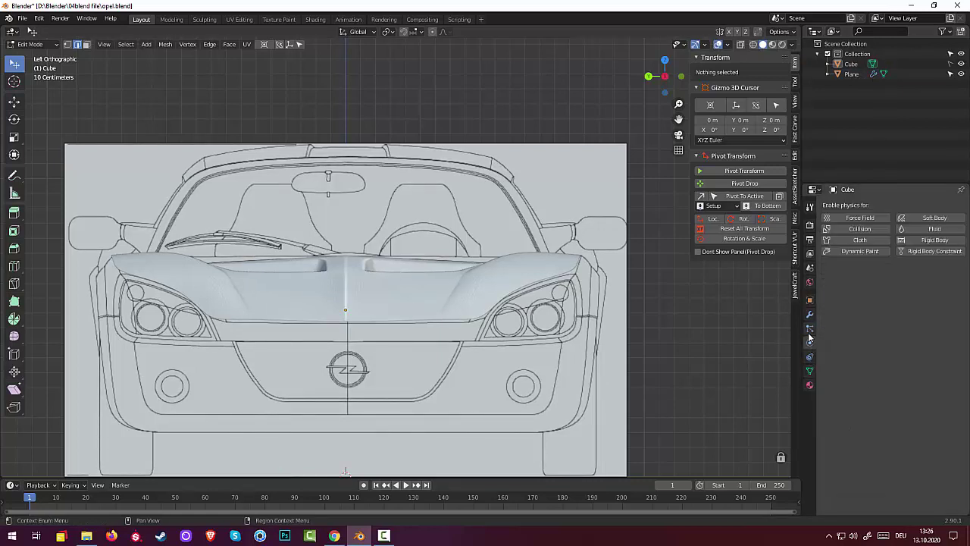
click(809, 328)
click(809, 316)
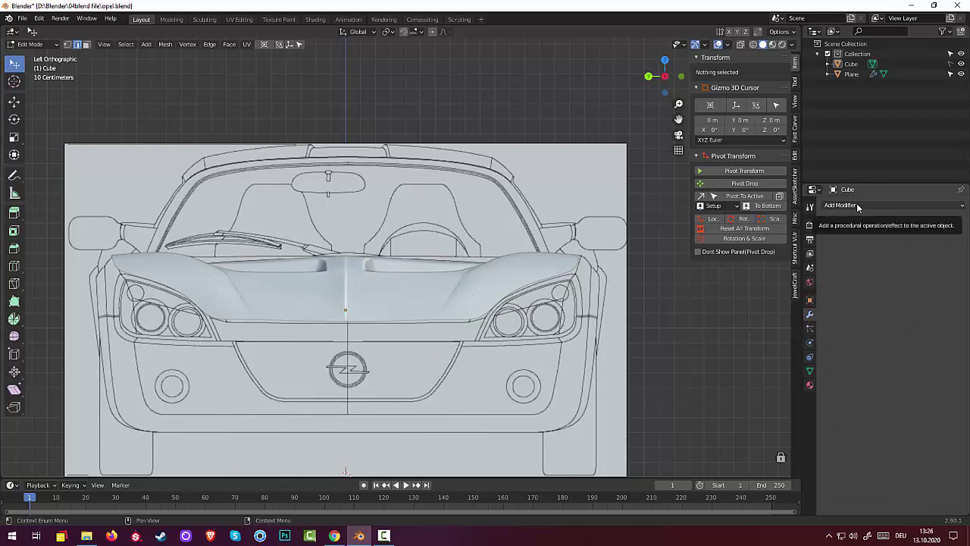
click(385, 538)
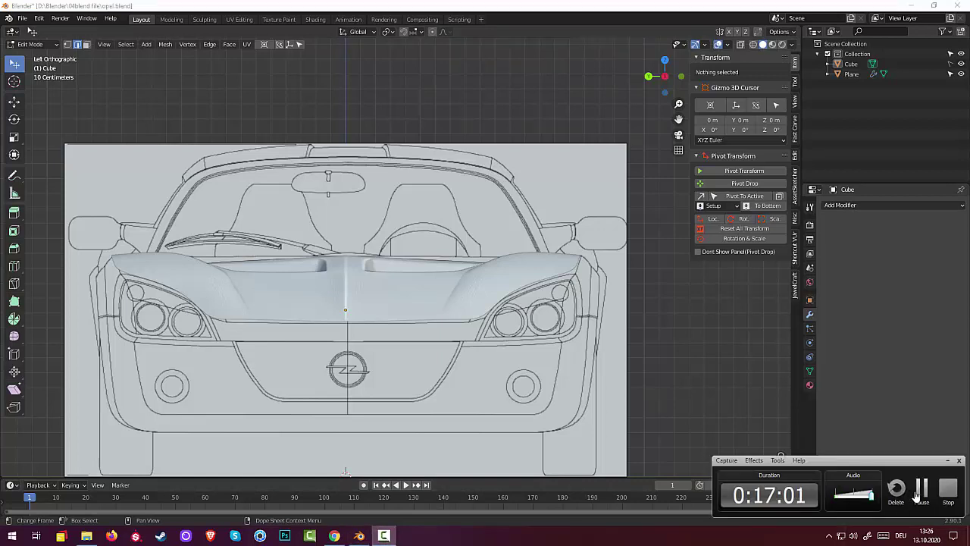
Hide the Subdivision result in Edit Mode, switch to vertex select, and zoom in
click(914, 491)
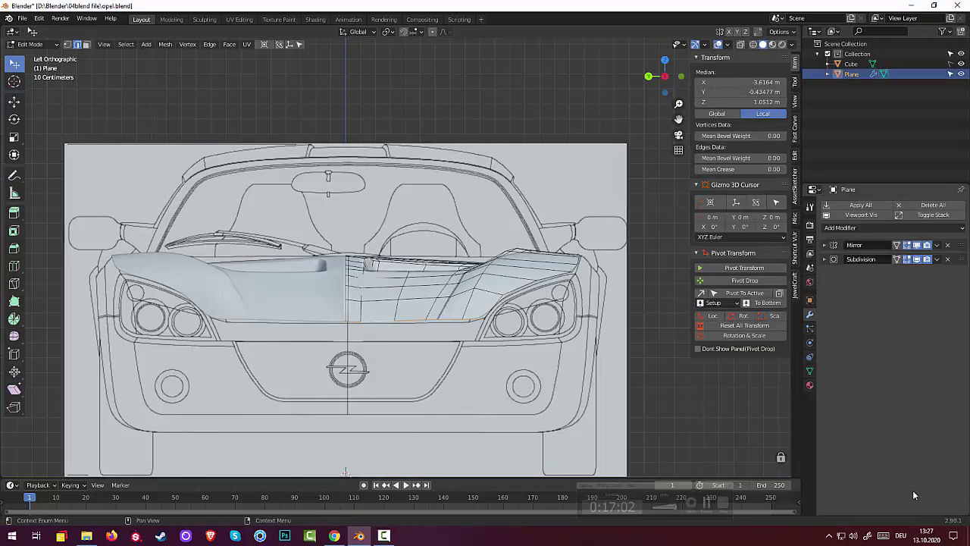
click(916, 259)
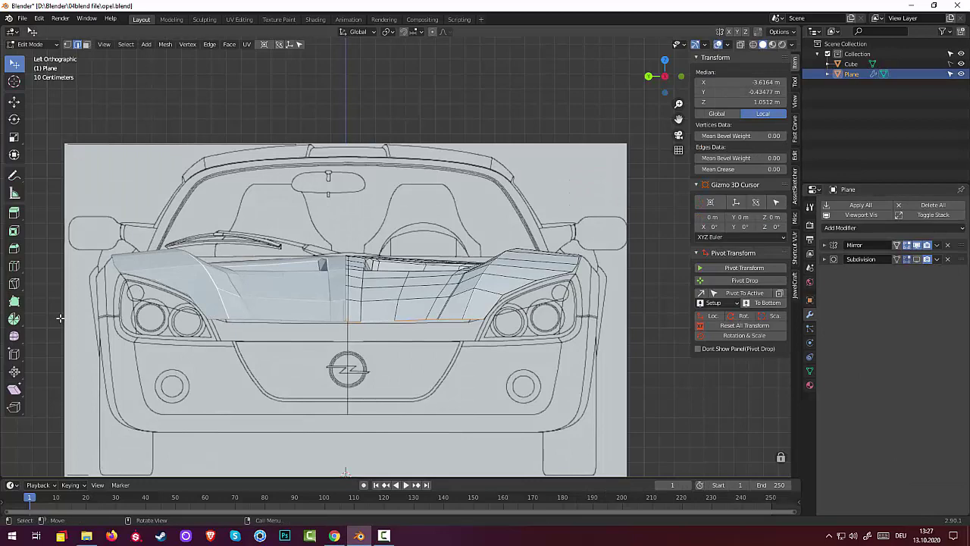
click(66, 45)
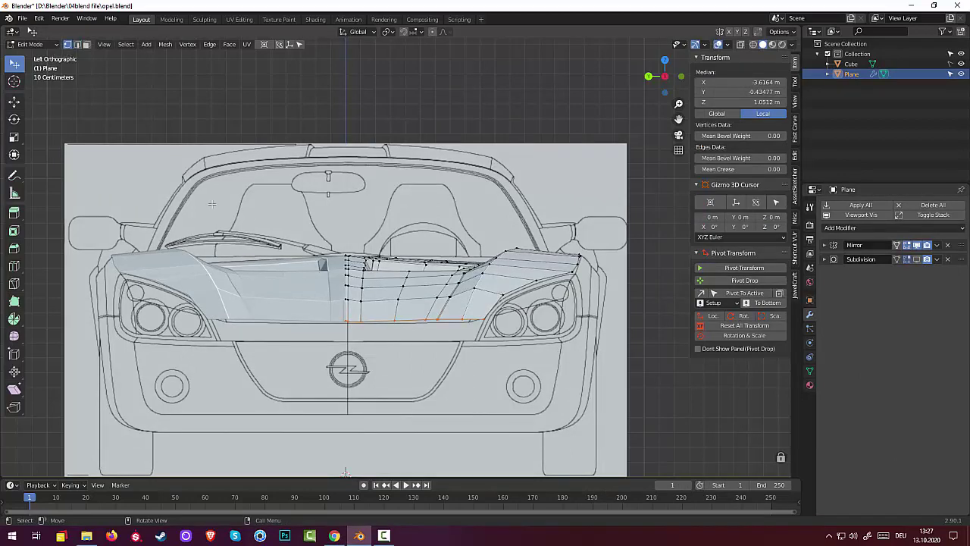
scroll(362, 323, up, 1)
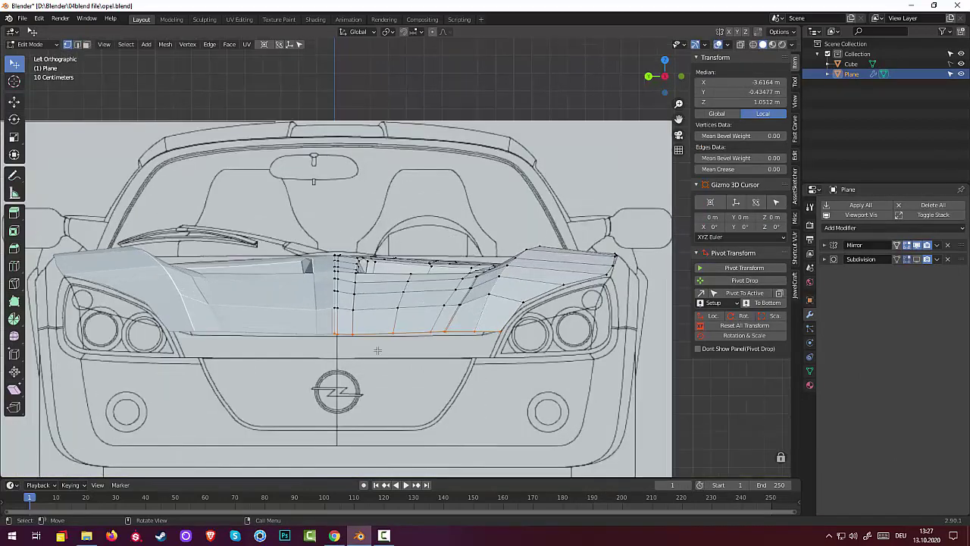
scroll(372, 342, up, 1)
Move the left and lower-right bottom-edge vertices onto the blueprint's hood line
click(322, 349)
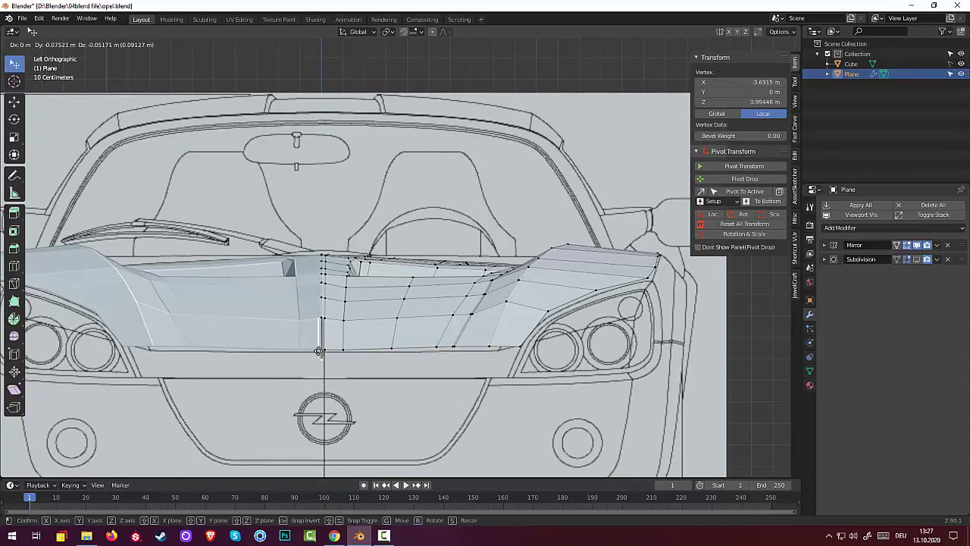
key(g)
click(321, 353)
key(ctrl+z)
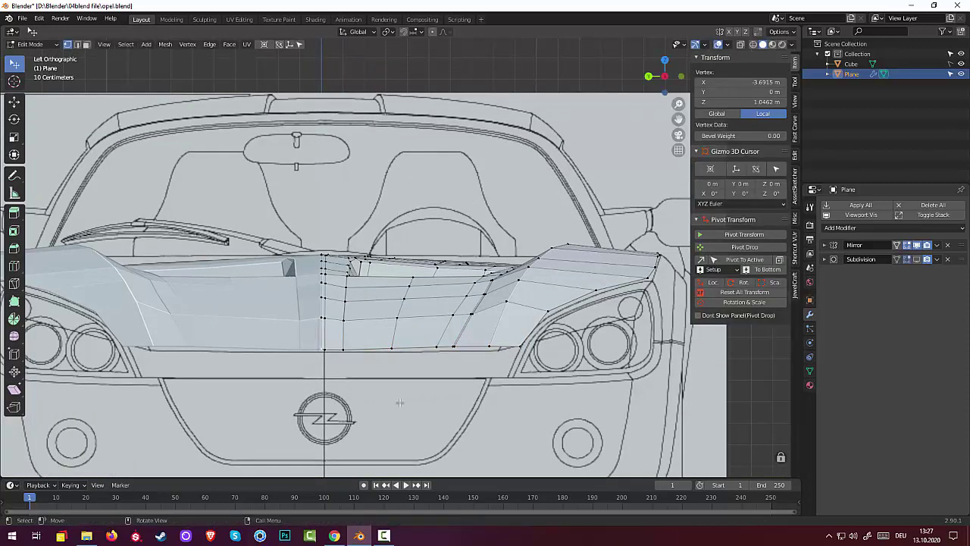
click(455, 407)
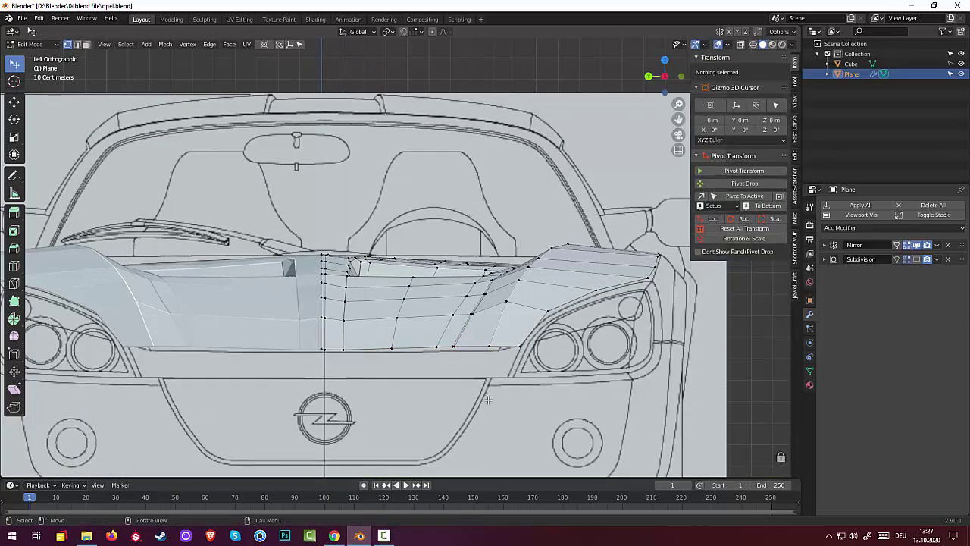
click(489, 346)
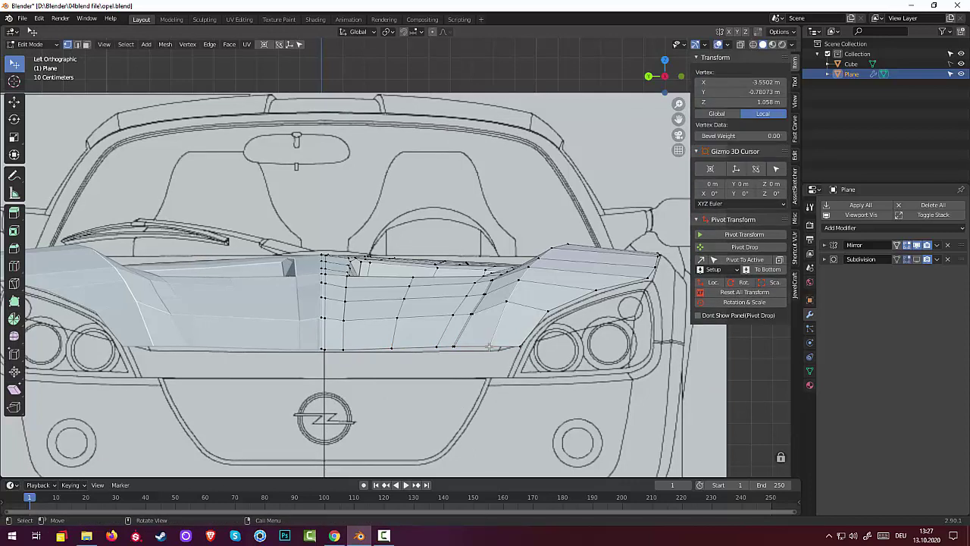
key(g)
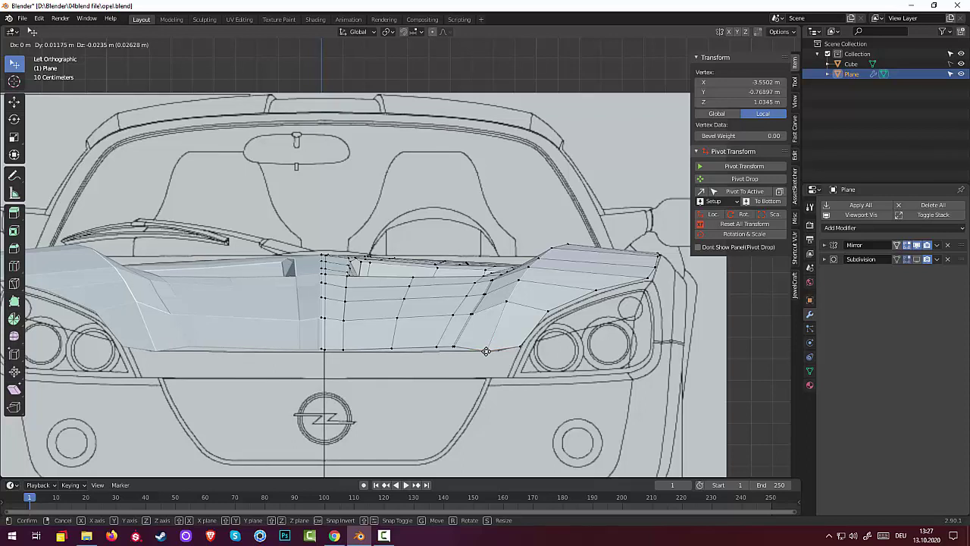
click(486, 350)
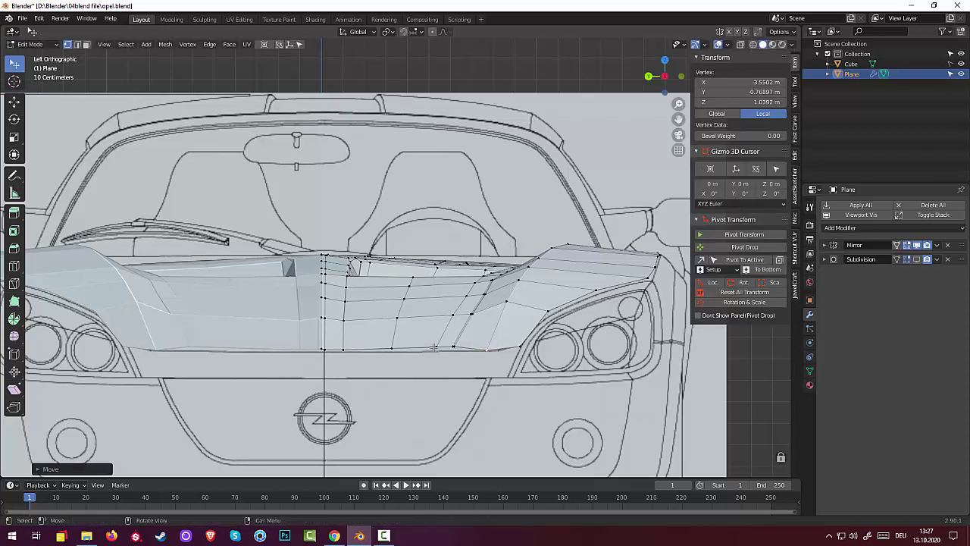
drag(434, 347, 413, 350)
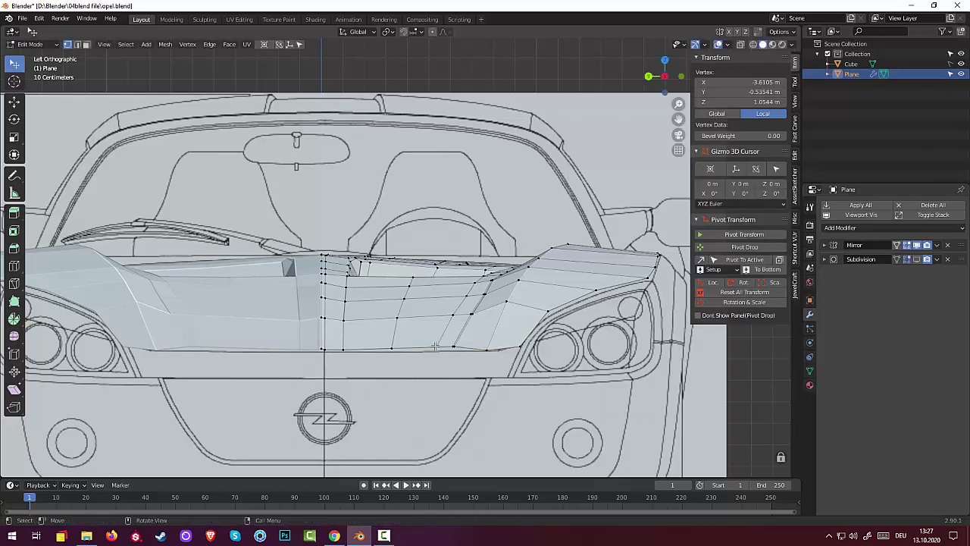
click(391, 349)
key(g)
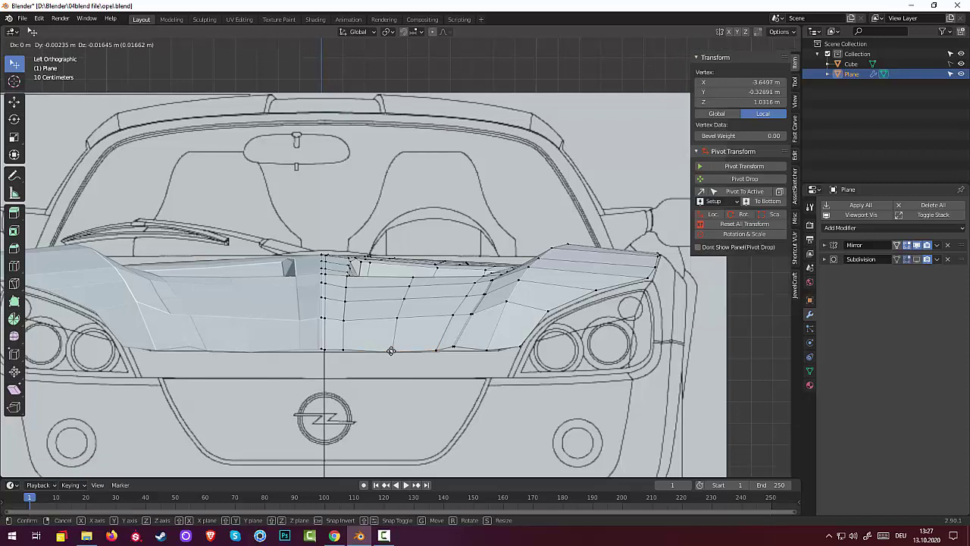
click(391, 350)
click(341, 348)
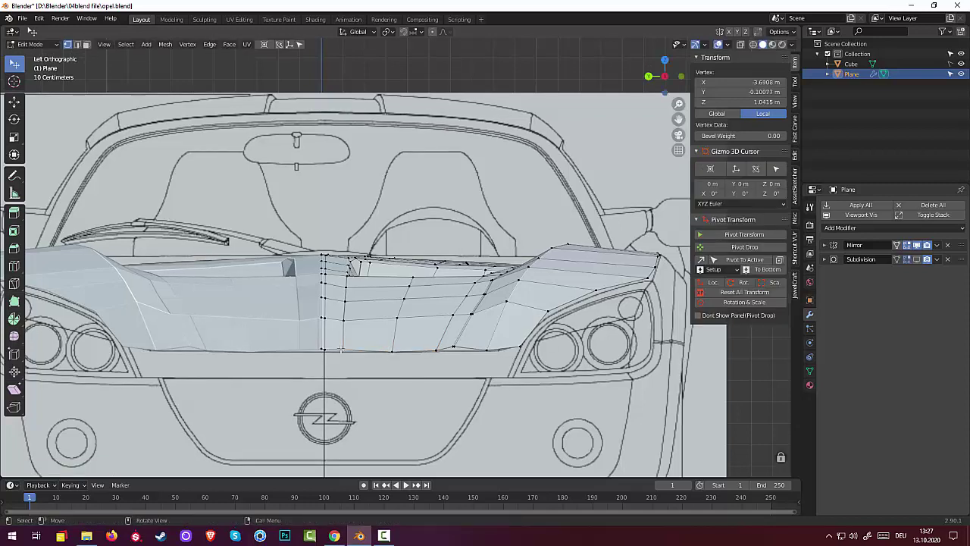
key(g)
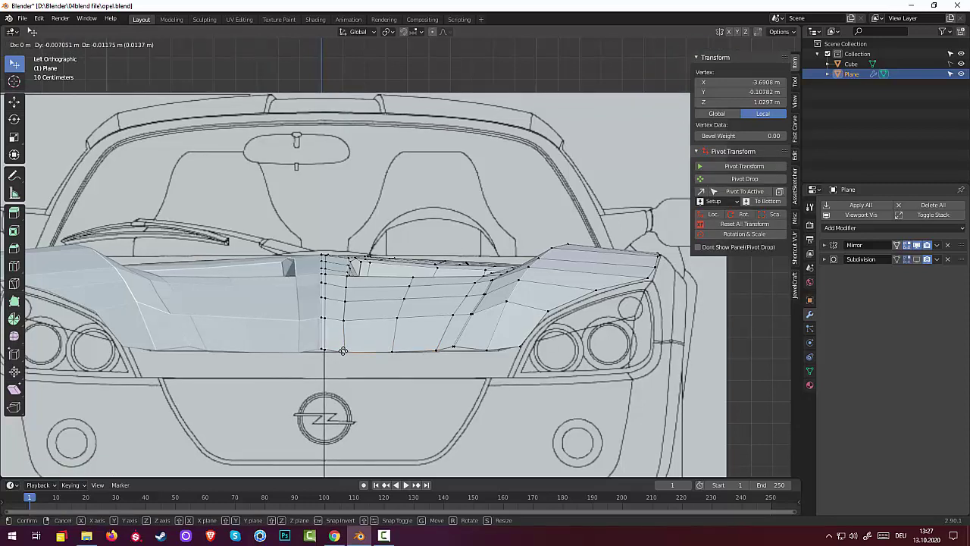
click(343, 351)
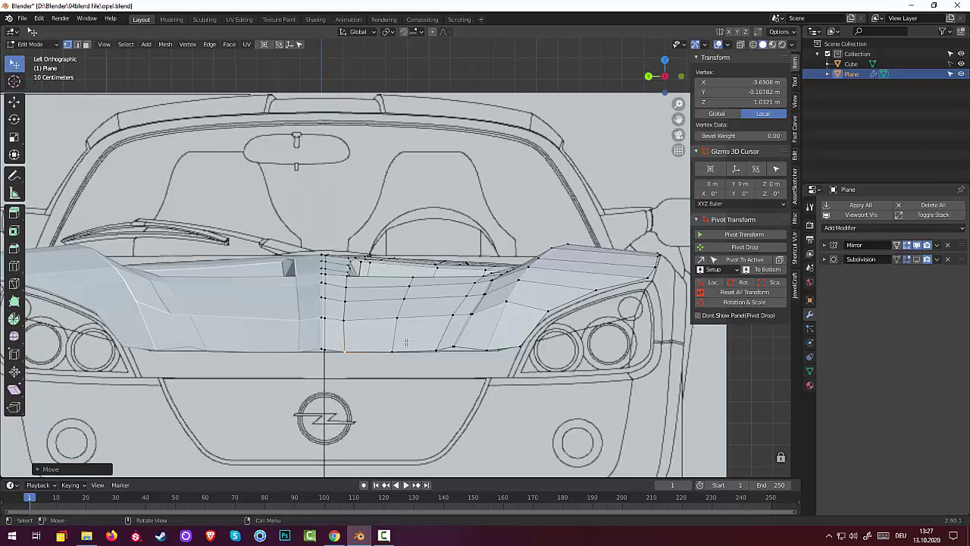
Lower the centre-line and right-of-centre bottom vertices, moving two together along Z
click(343, 352)
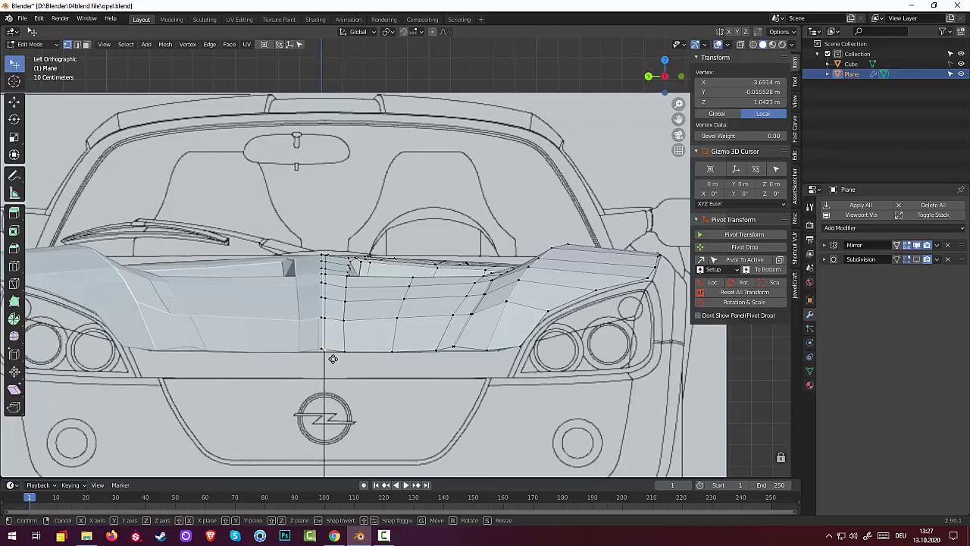
key(g)
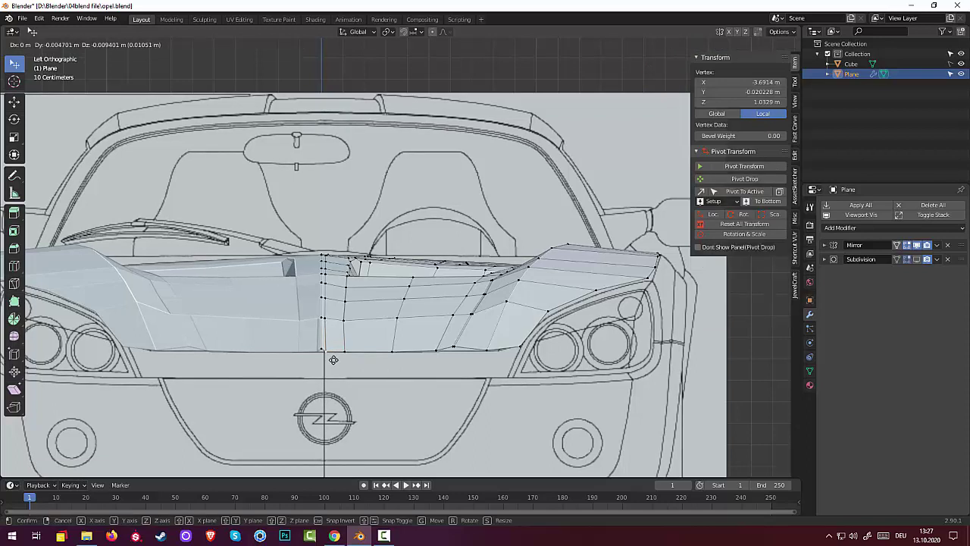
click(334, 361)
click(323, 350)
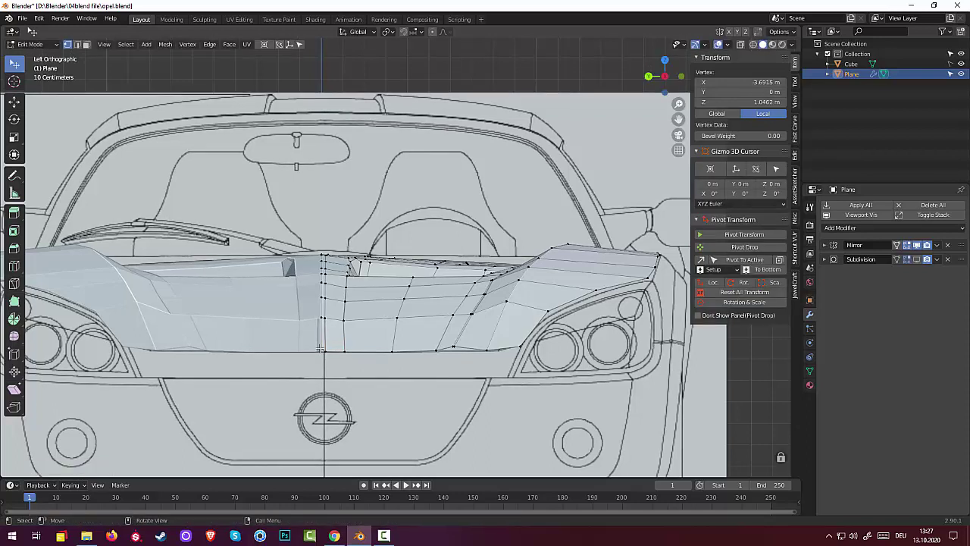
key(g)
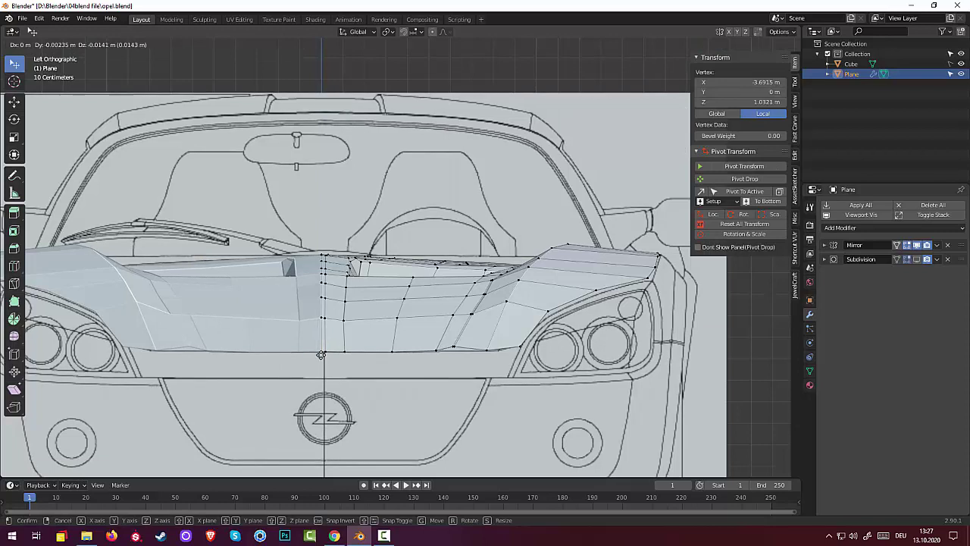
click(321, 355)
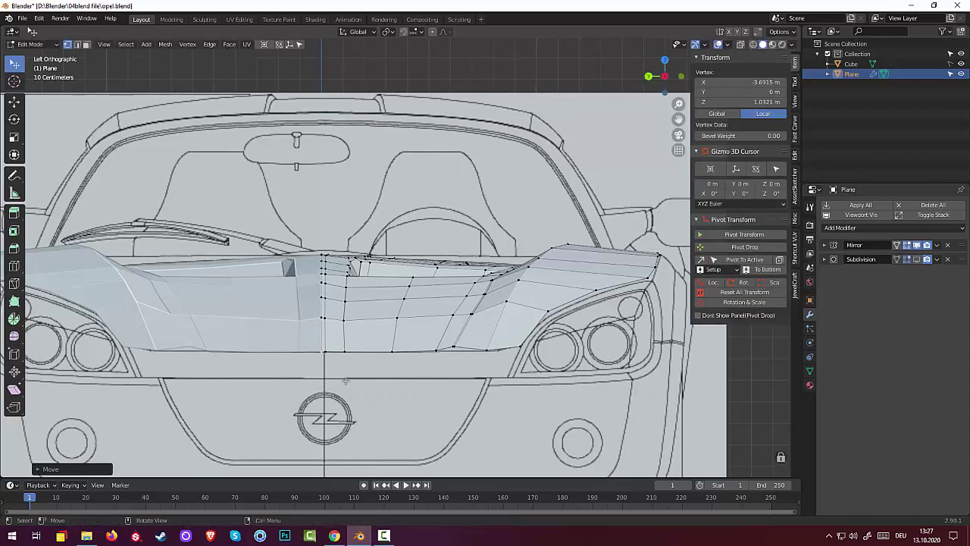
click(448, 344)
key(g)
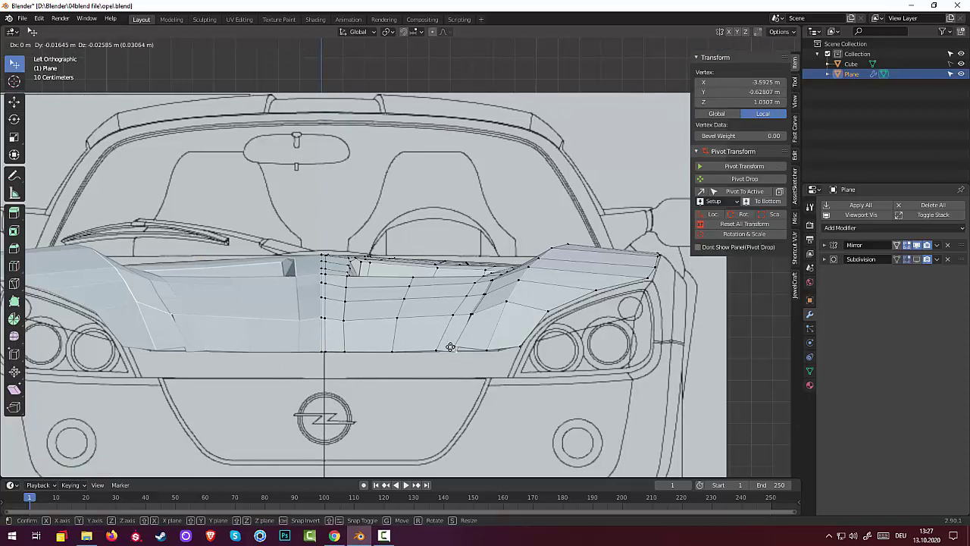
click(450, 345)
key(g)
click(448, 347)
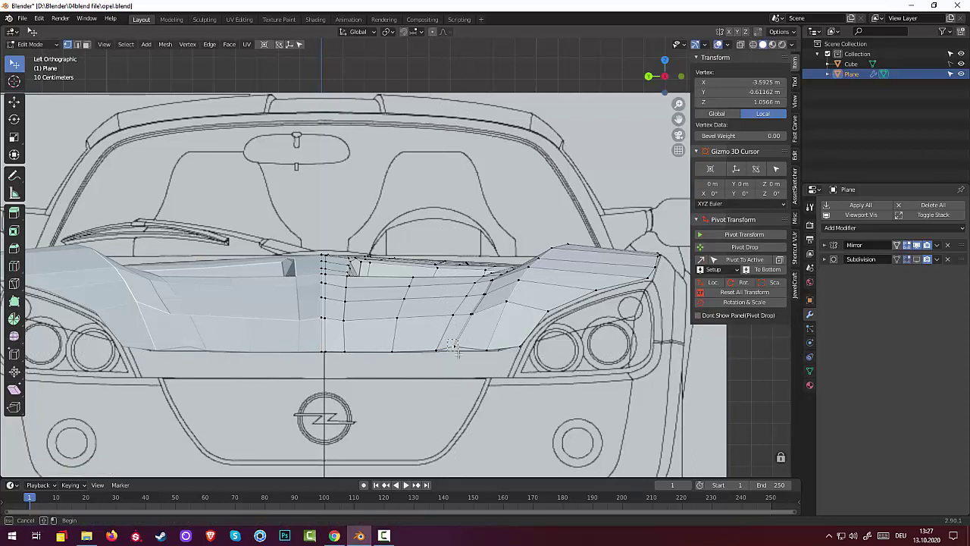
shift+click(453, 347)
key(g)
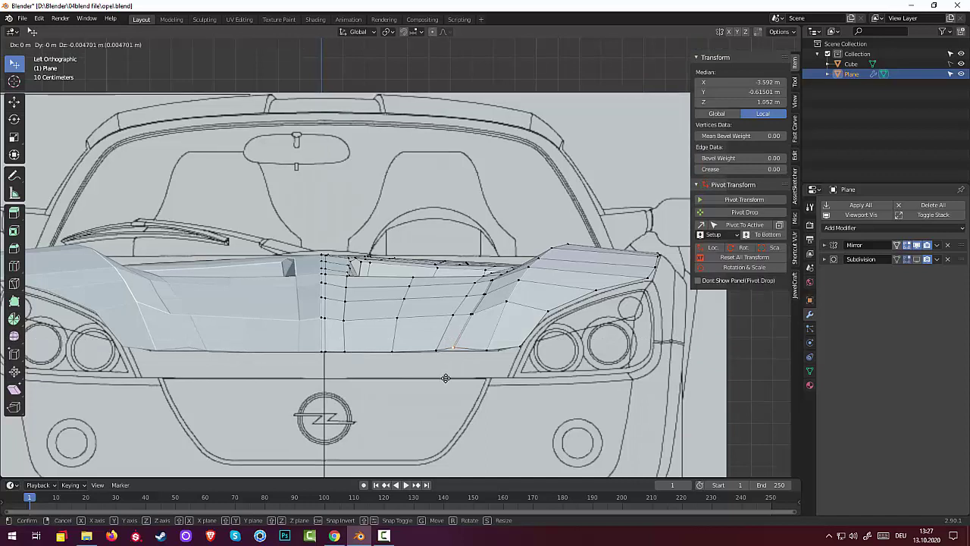
key(z)
click(439, 381)
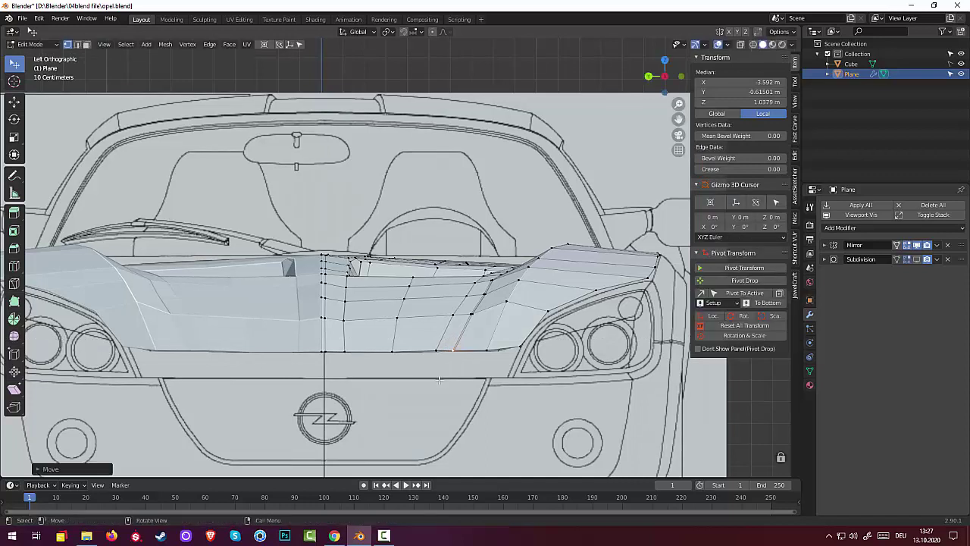
click(307, 345)
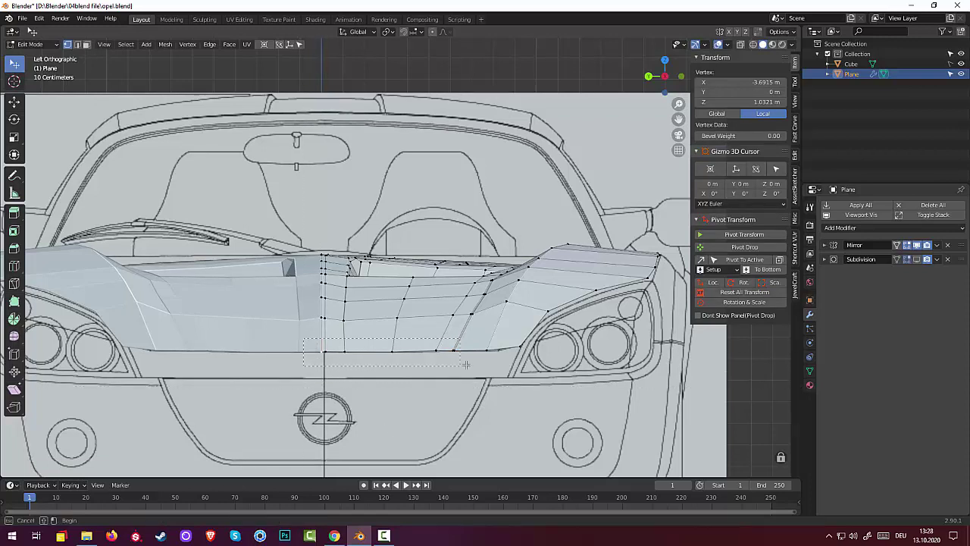
Box-select the hood's bottom row of vertices and flatten them with LoopTools
mouse_move(303, 339)
mouse_down()
mouse_move(500, 365)
mouse_move(499, 375)
mouse_up()
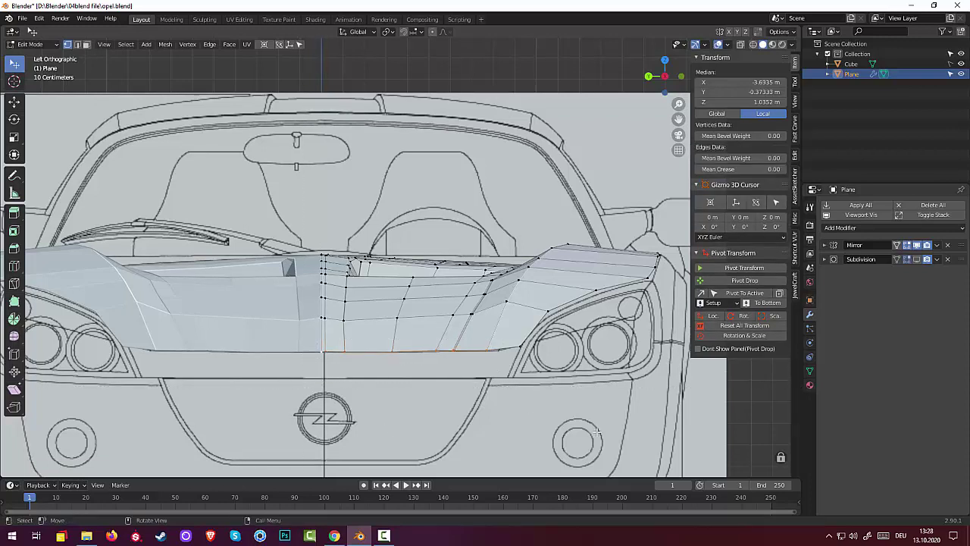
right_click(508, 378)
mouse_move(476, 207)
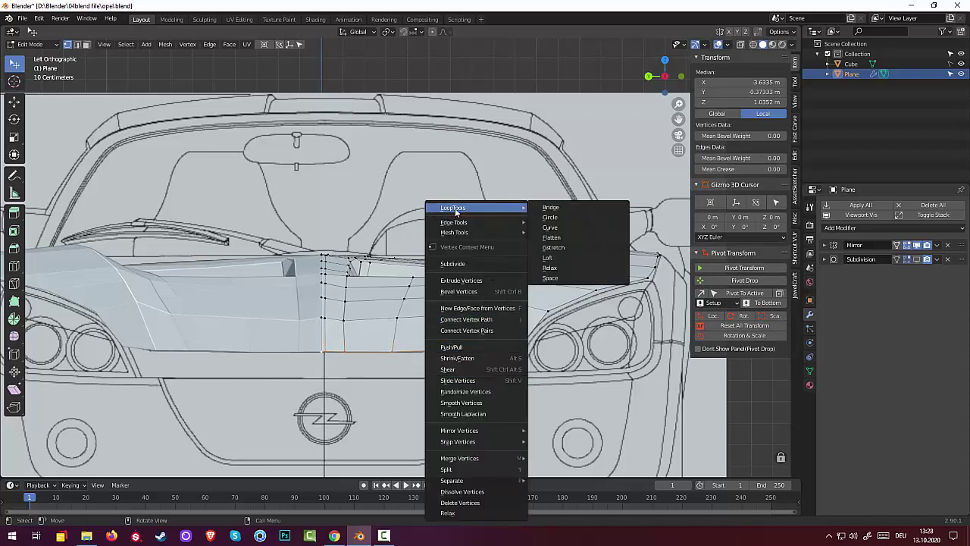
click(562, 238)
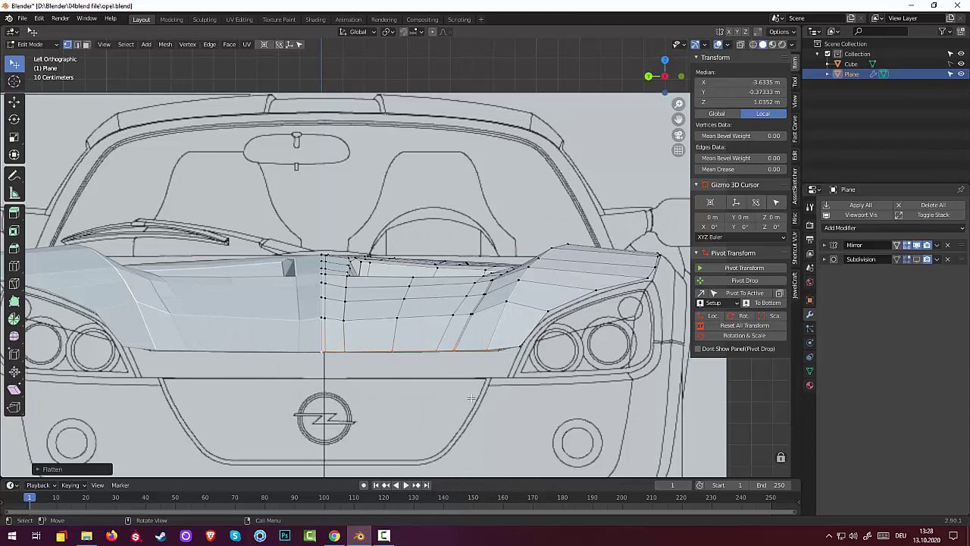
Switch to edge select and select the loop along the hood's lower front edge
click(503, 349)
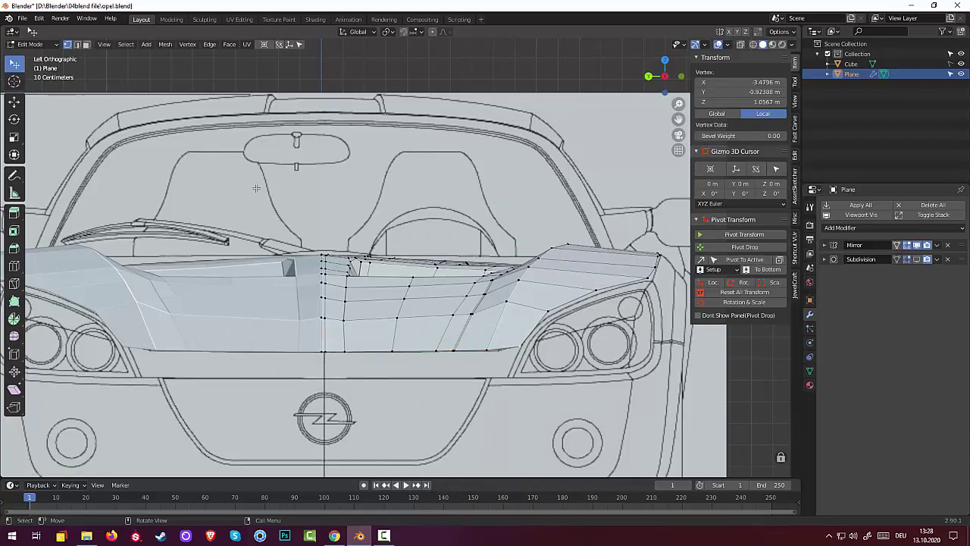
click(78, 44)
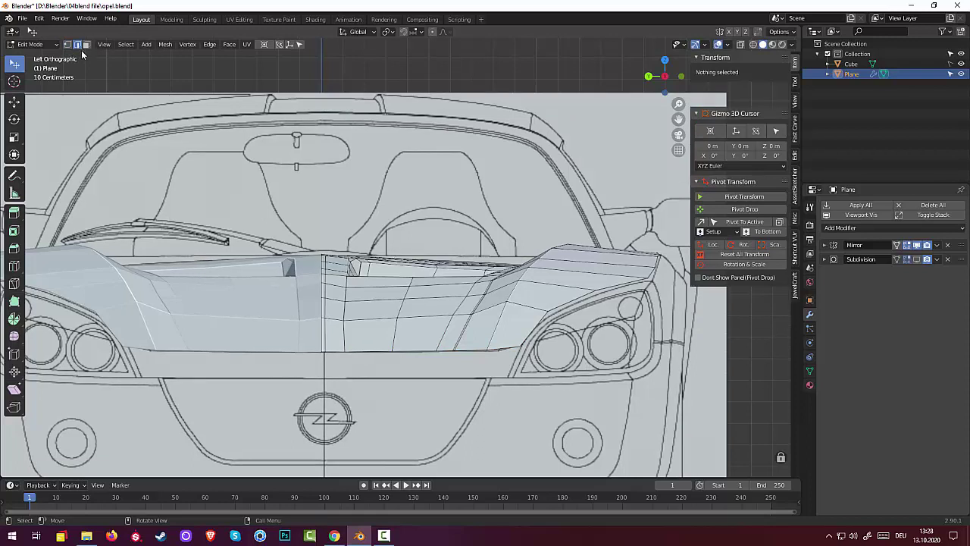
click(503, 350)
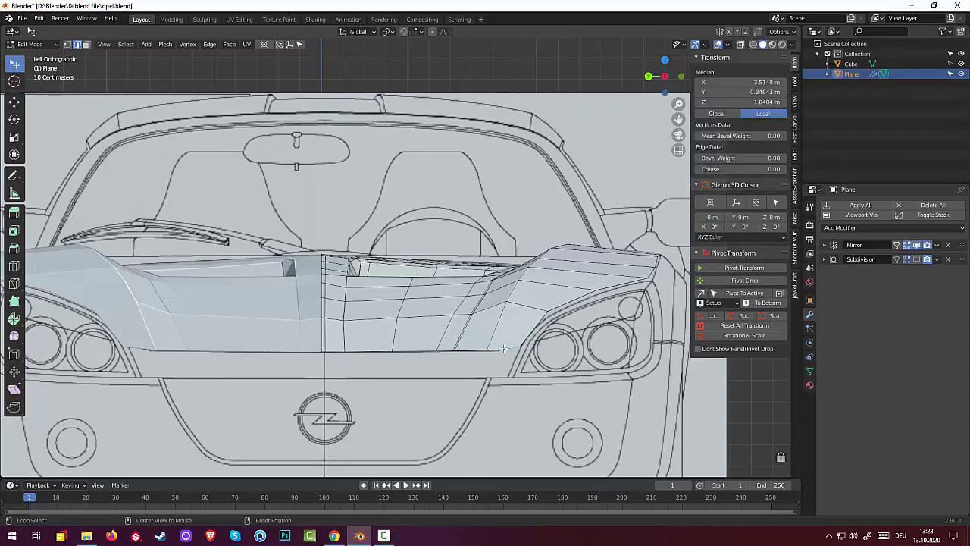
alt+click(494, 350)
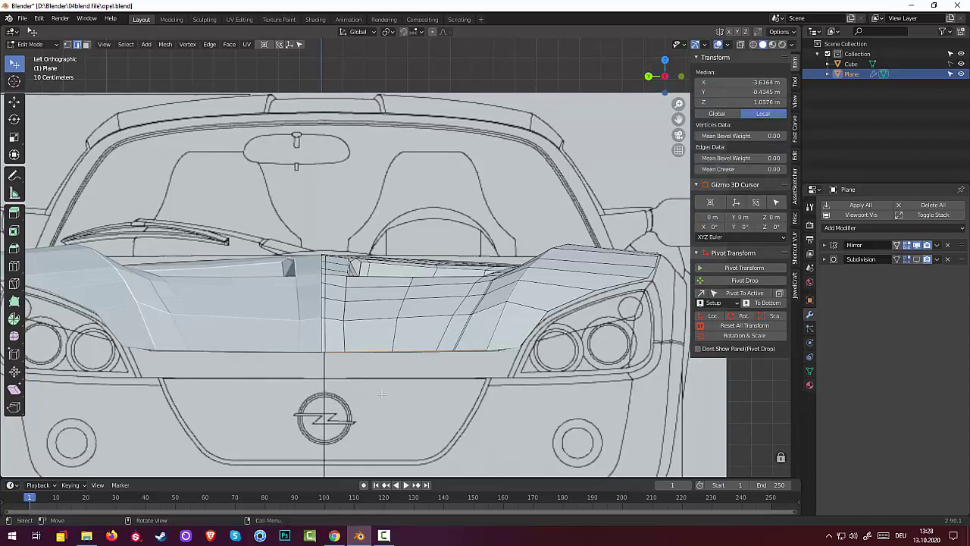
Extrude the lower edge loop straight down along Z to form the lip
key(e)
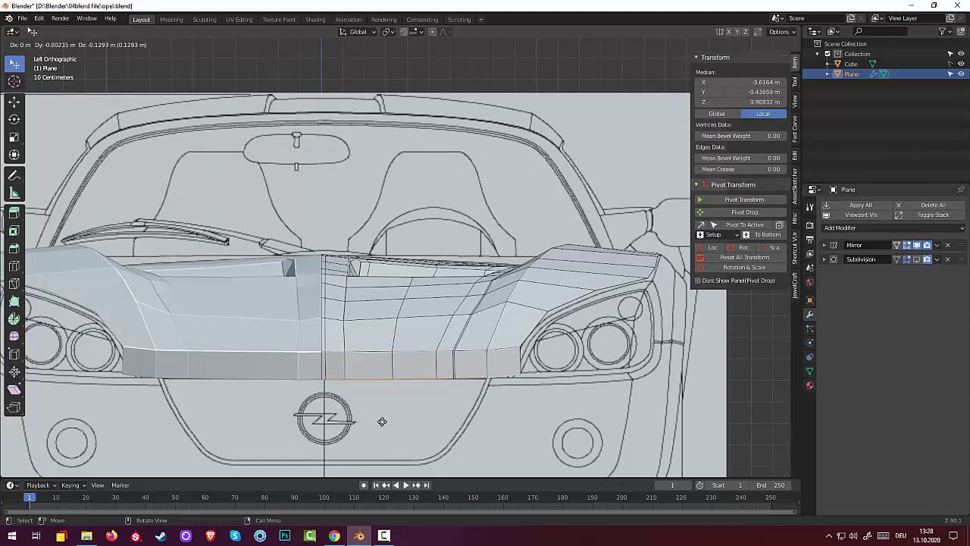
key(z)
click(382, 421)
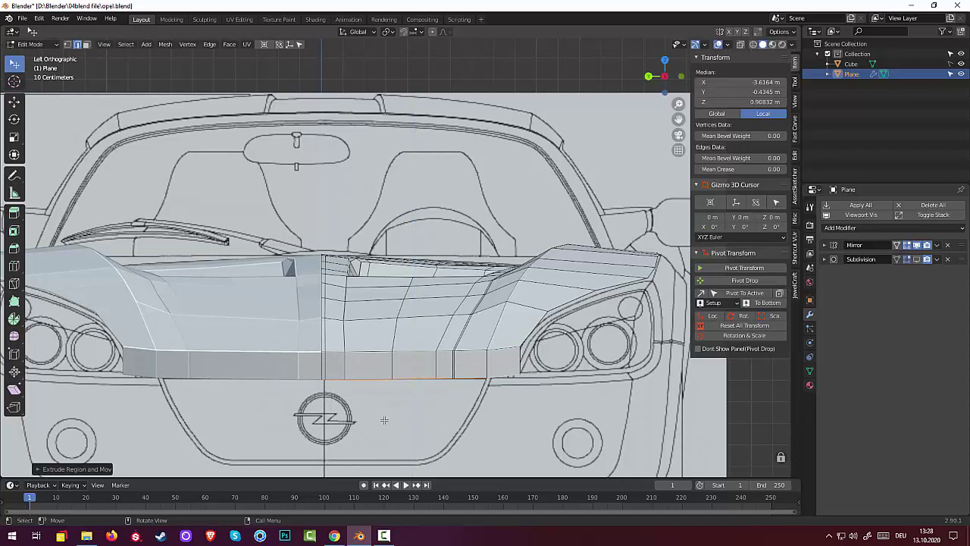
Reposition one corner vertex of the new lip in vertex mode
click(67, 44)
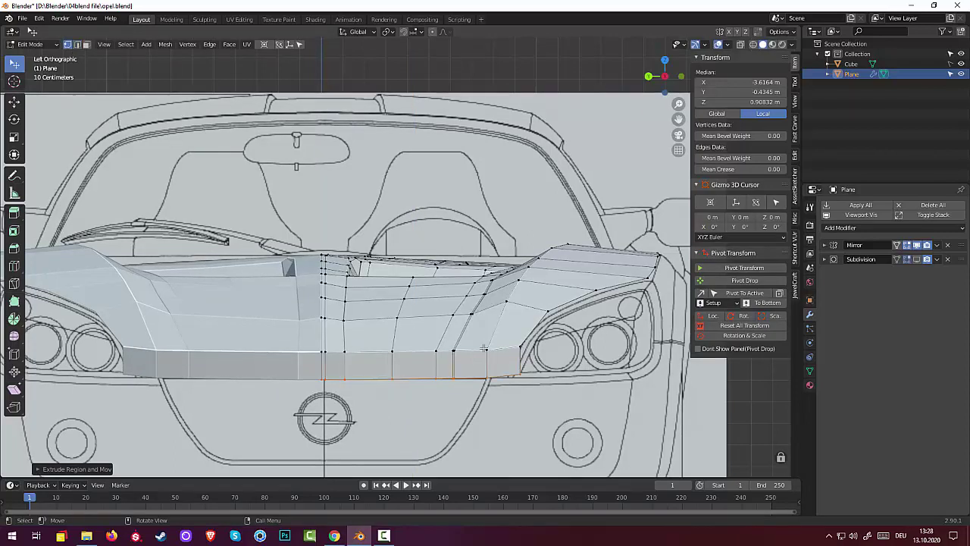
click(536, 398)
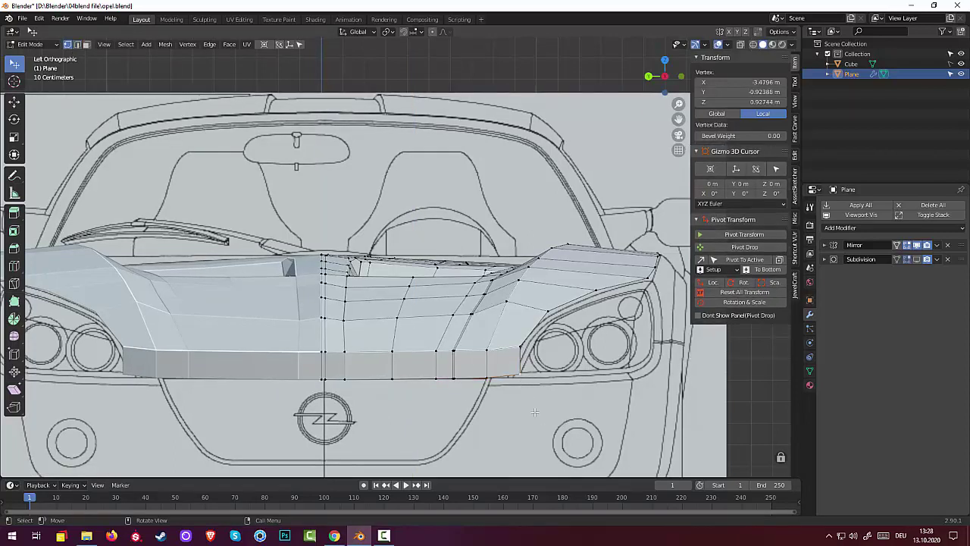
key(g)
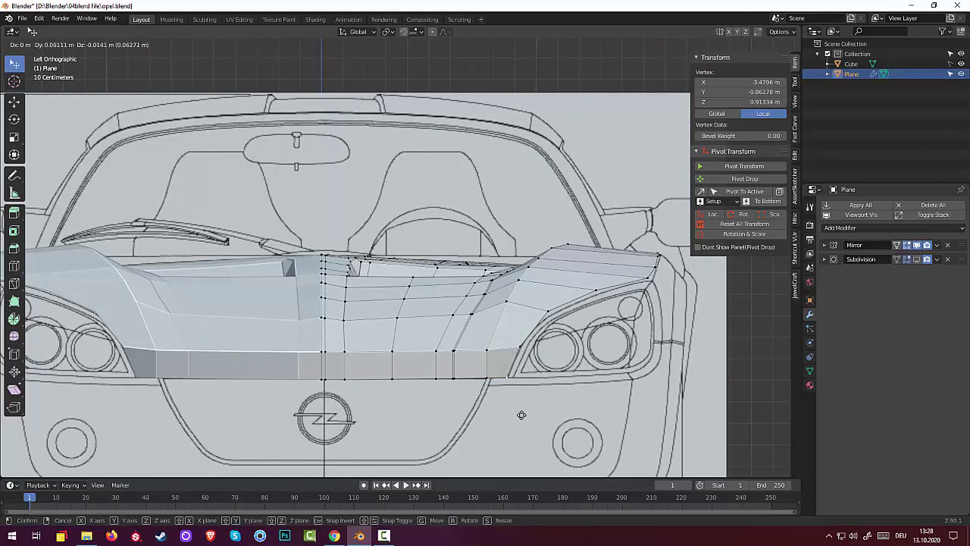
click(521, 414)
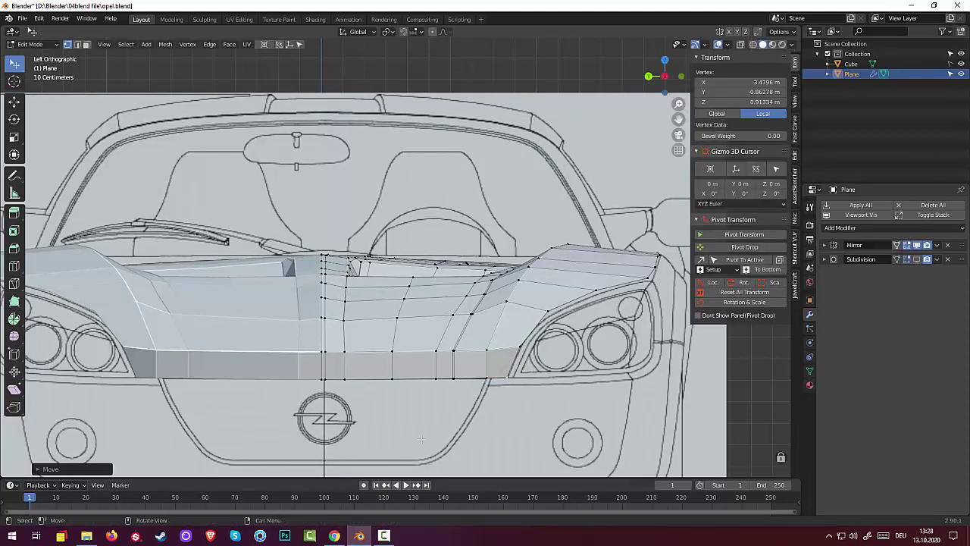
click(428, 433)
scroll(499, 436, down, 4)
Orbit into perspective and nudge the vertices at the hood's rear corner into place
middle_drag(499, 437, 460, 437)
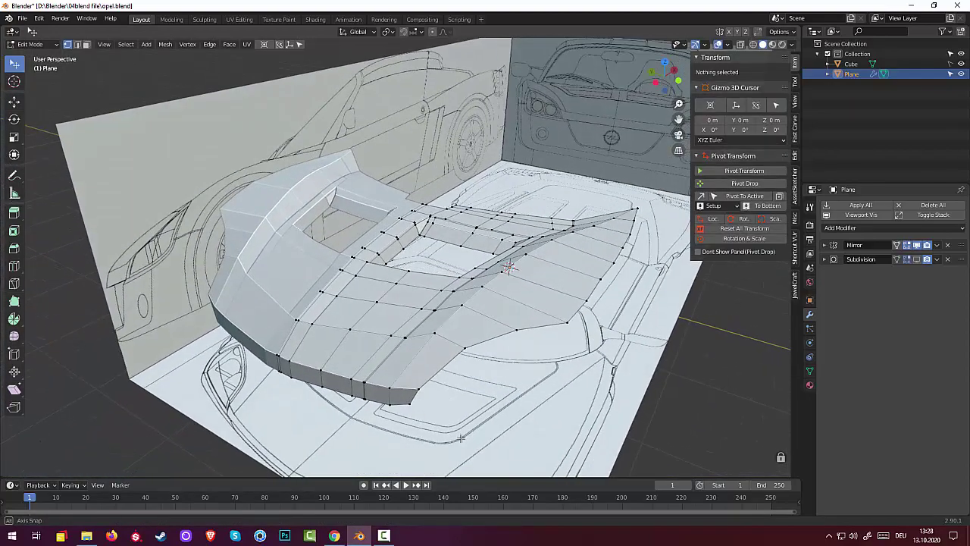
middle_drag(460, 439, 489, 429)
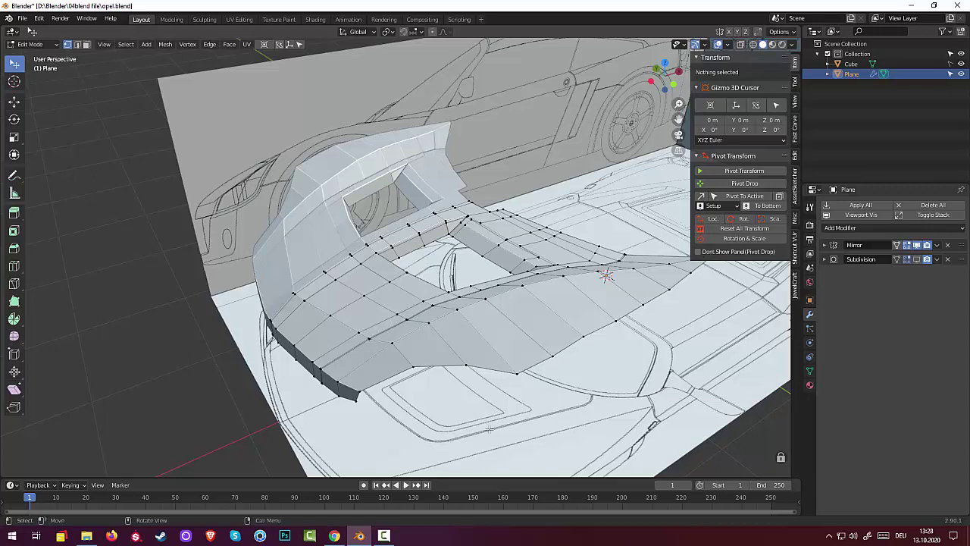
click(669, 265)
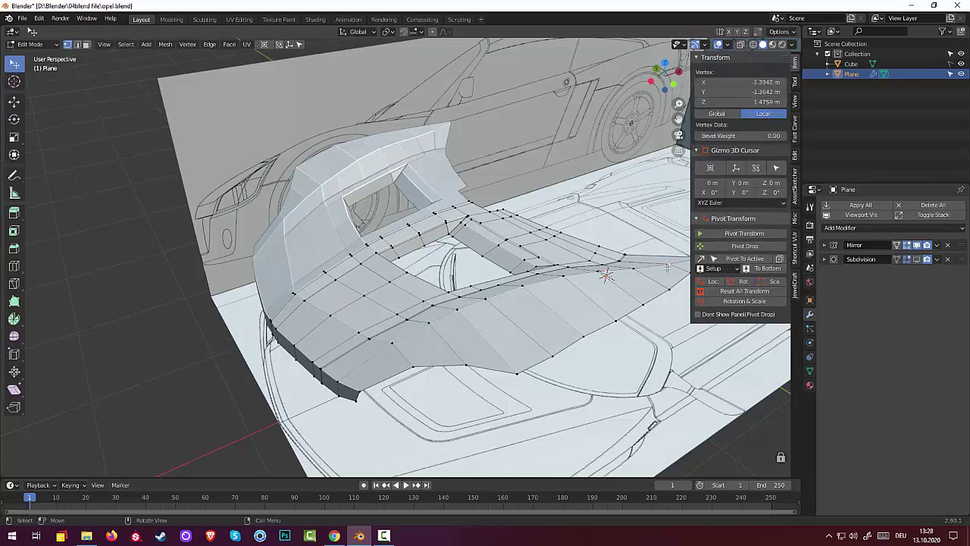
key(g)
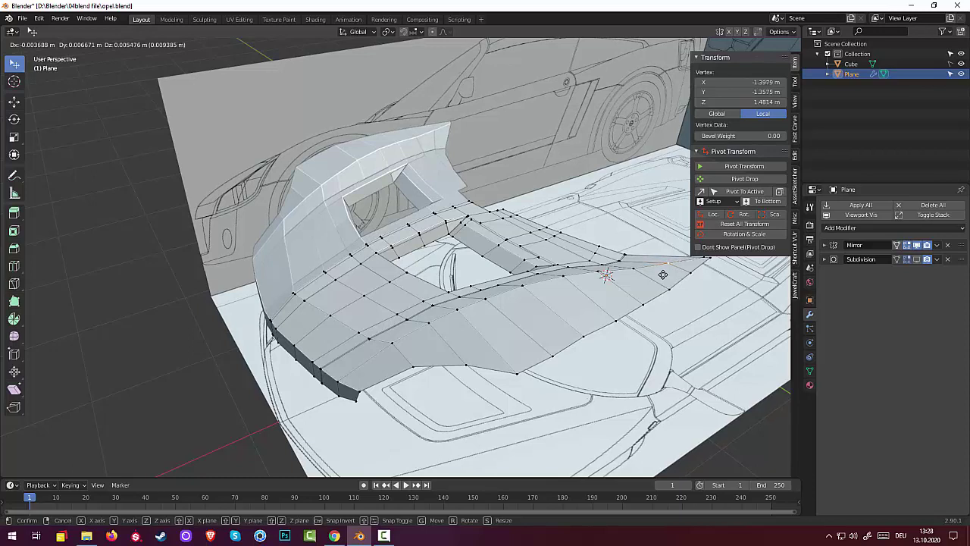
click(660, 273)
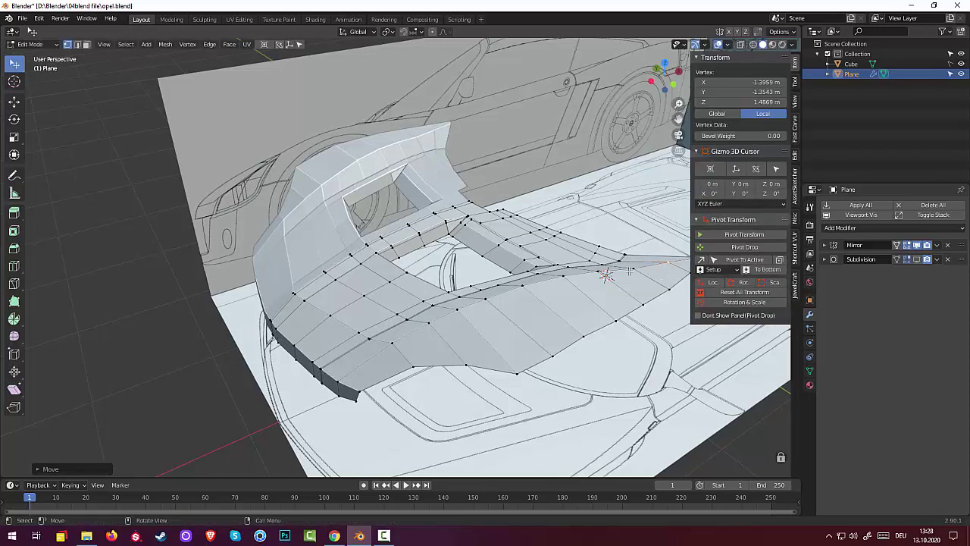
drag(629, 271, 632, 269)
key(g)
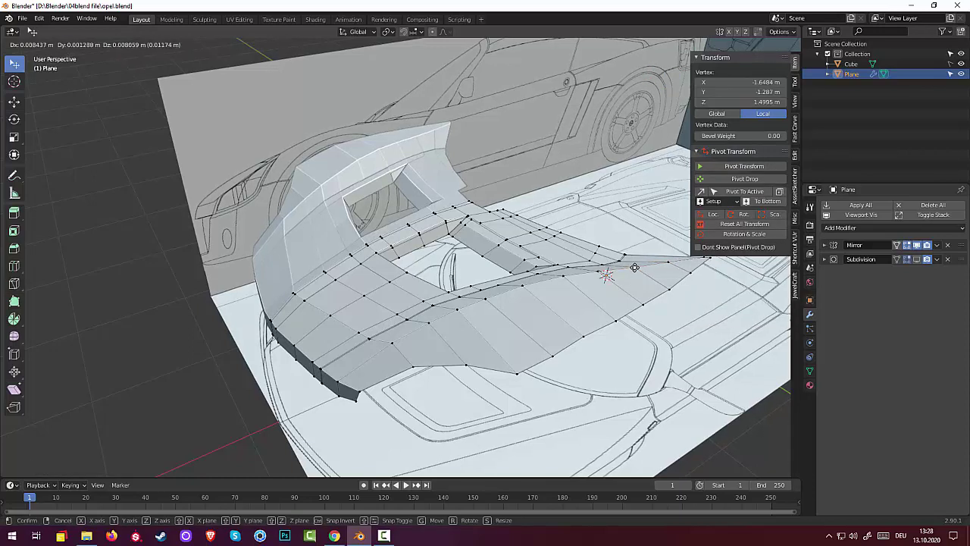
click(635, 266)
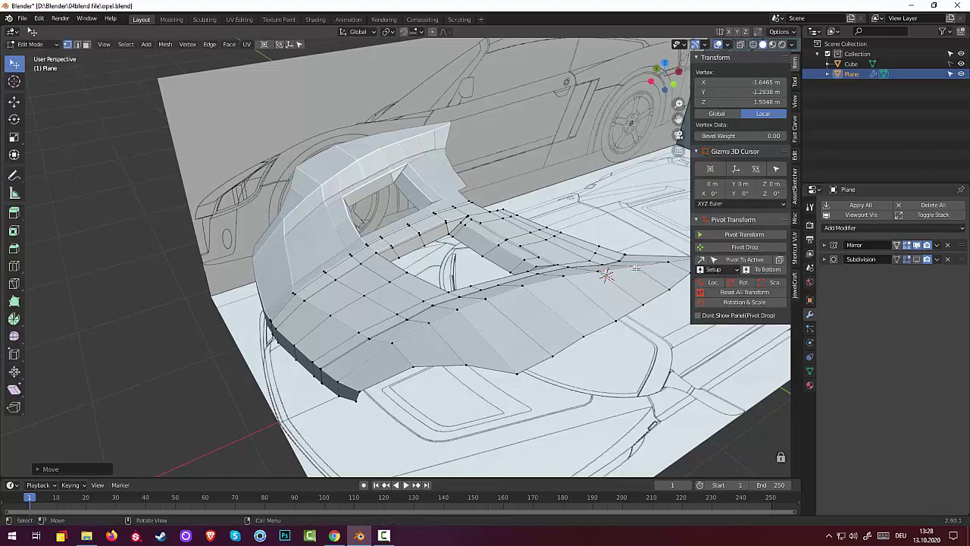
Refine the hood's rear tip vertex from a side view, then orbit back to the front
mouse_move(666, 354)
middle_down()
mouse_move(30, 157)
mouse_move(250, 248)
middle_up()
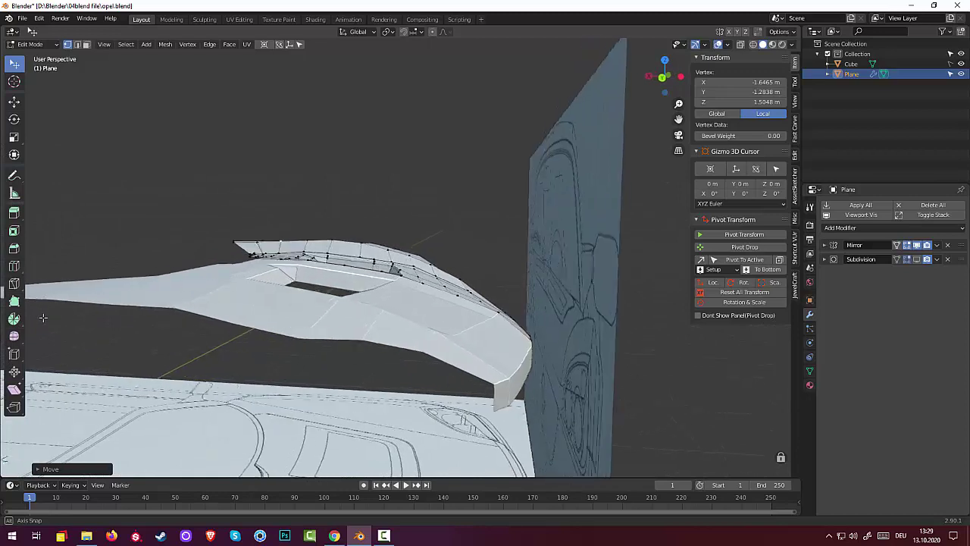
click(256, 243)
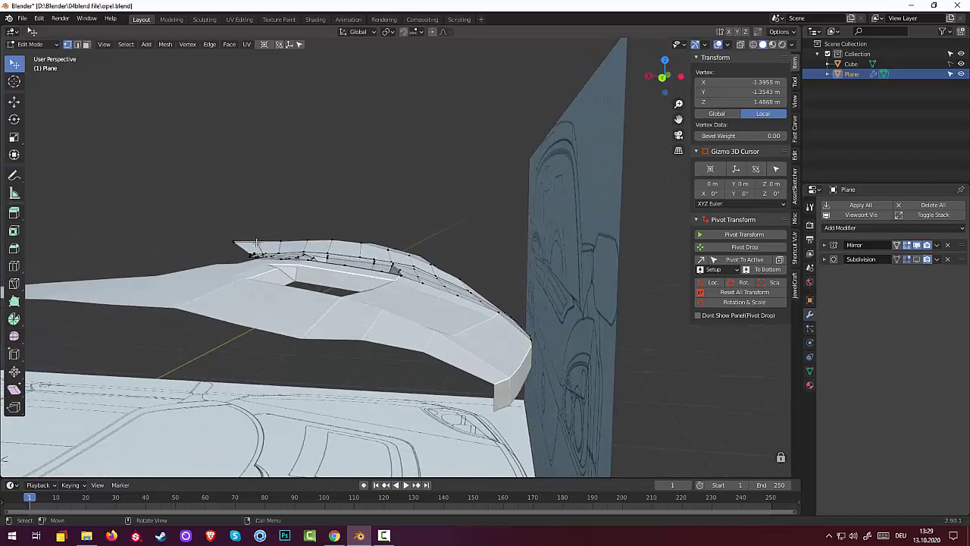
key(g)
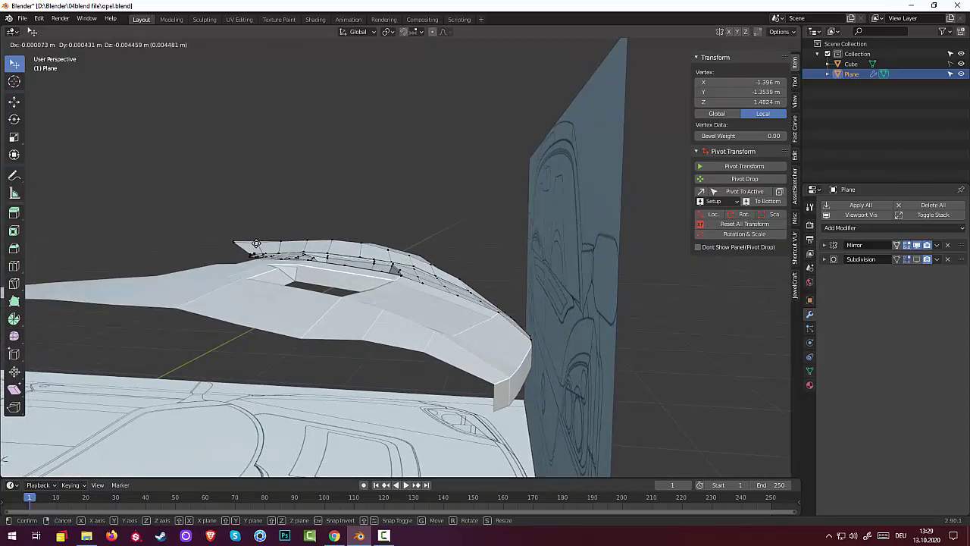
click(257, 242)
click(280, 241)
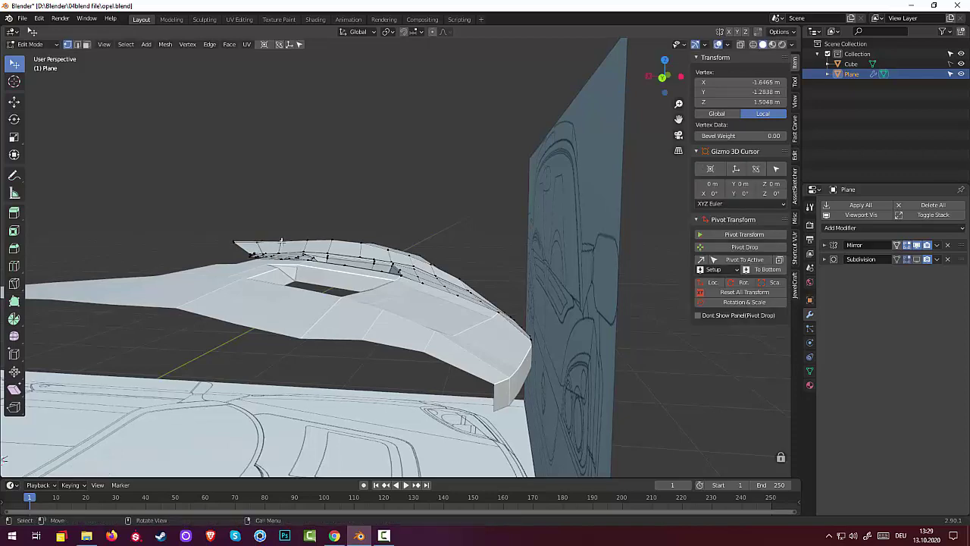
key(g)
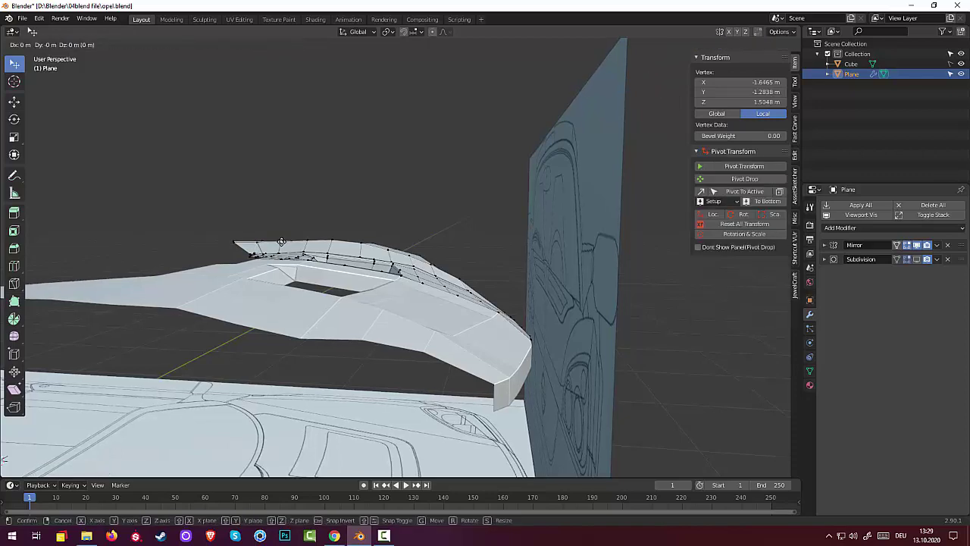
click(281, 241)
mouse_move(281, 241)
middle_down()
mouse_move(346, 353)
mouse_move(274, 350)
mouse_move(257, 326)
mouse_move(726, 332)
middle_up()
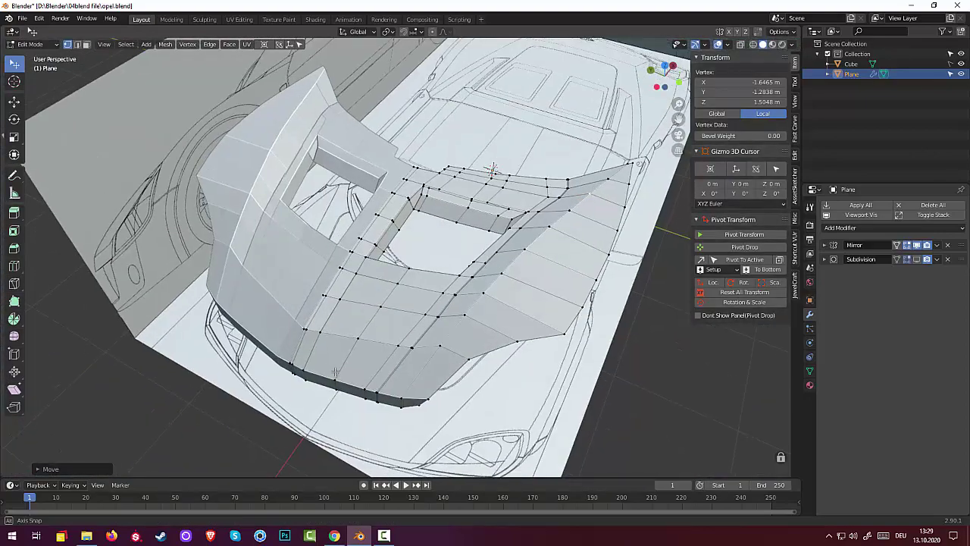
Re-enable the Subdivision modifier's edit-mode display and orbit to inspect the smoothed hood
click(908, 259)
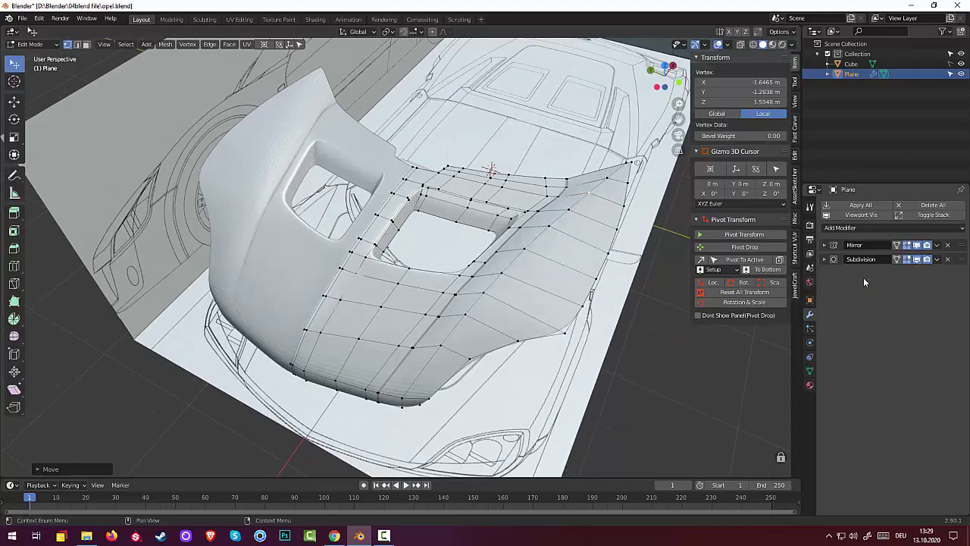
mouse_move(461, 330)
middle_down()
mouse_move(314, 303)
mouse_move(507, 315)
mouse_move(447, 334)
middle_up()
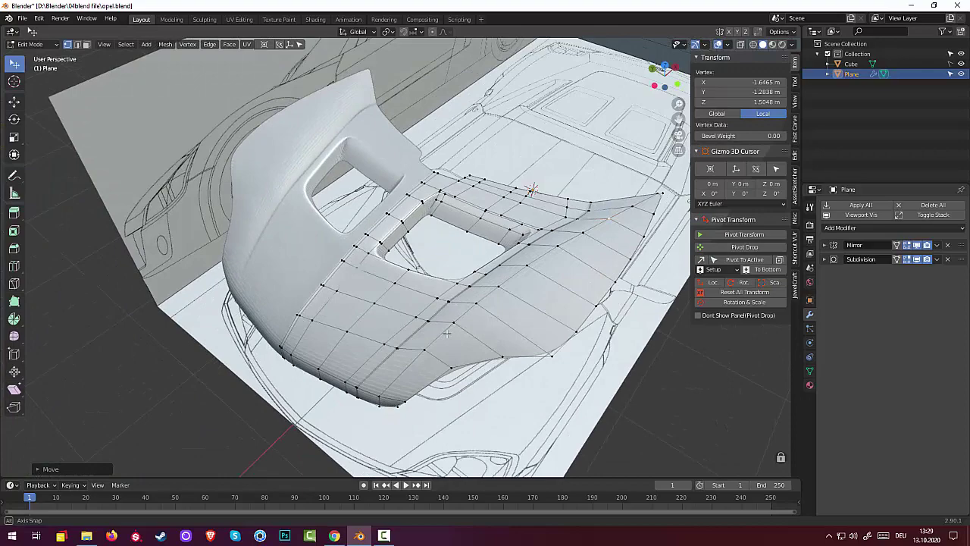
mouse_move(447, 333)
middle_down()
mouse_move(432, 353)
mouse_move(444, 325)
middle_up()
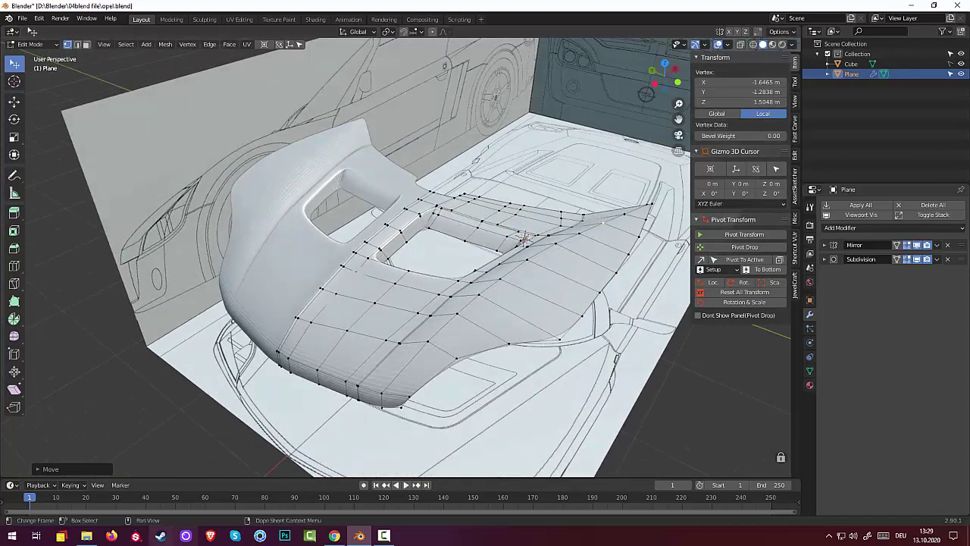